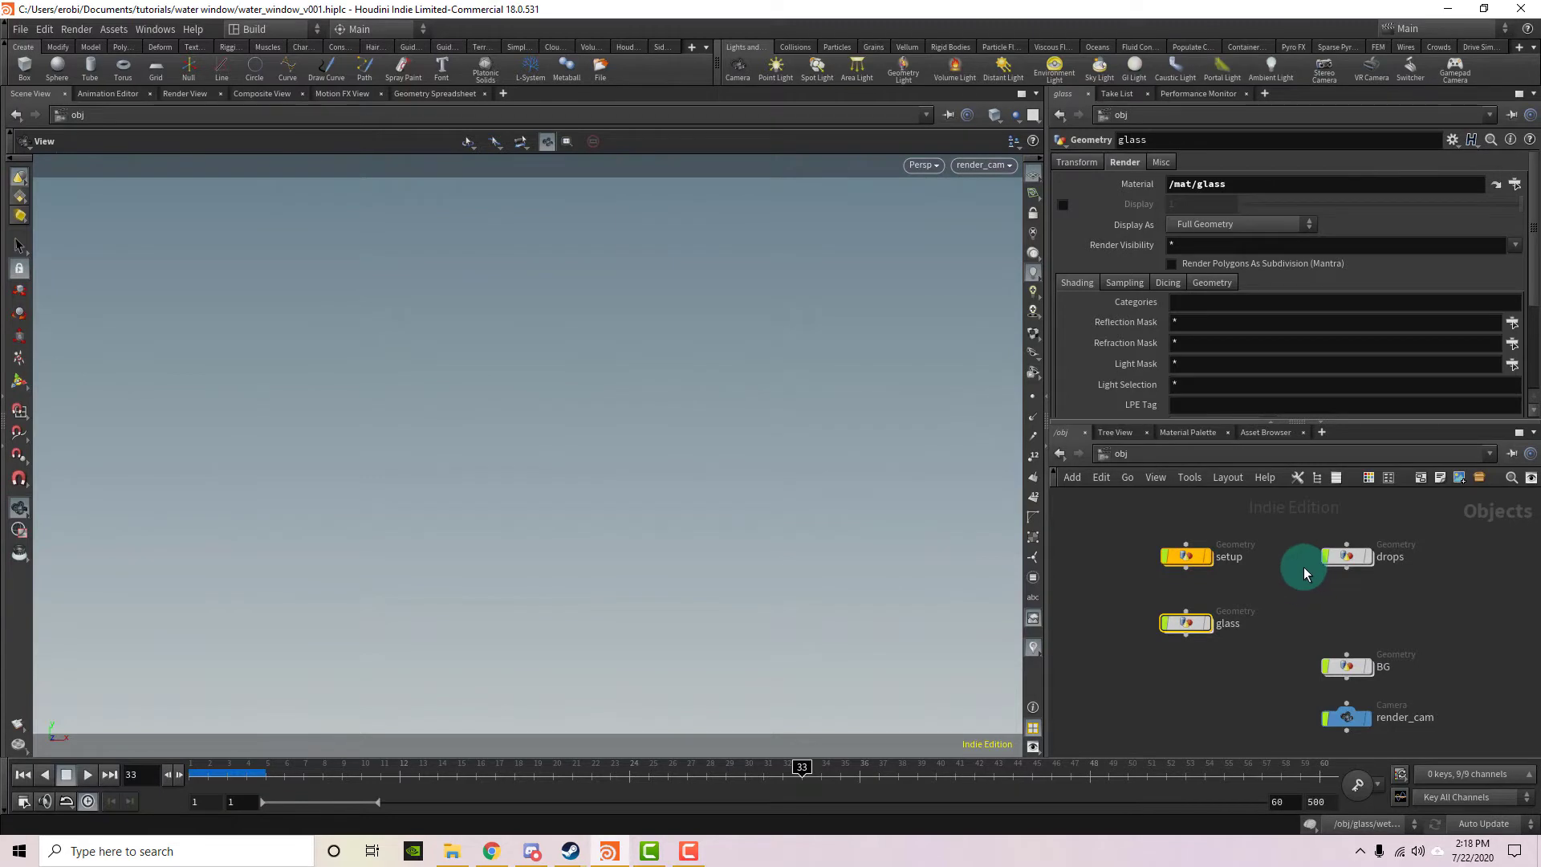
Turn on the display of the glass and BG objects, and open the mat network.
{"action": "left_click", "coordinate": [1202, 623]}
{"action": "left_click", "coordinate": [1369, 668]}
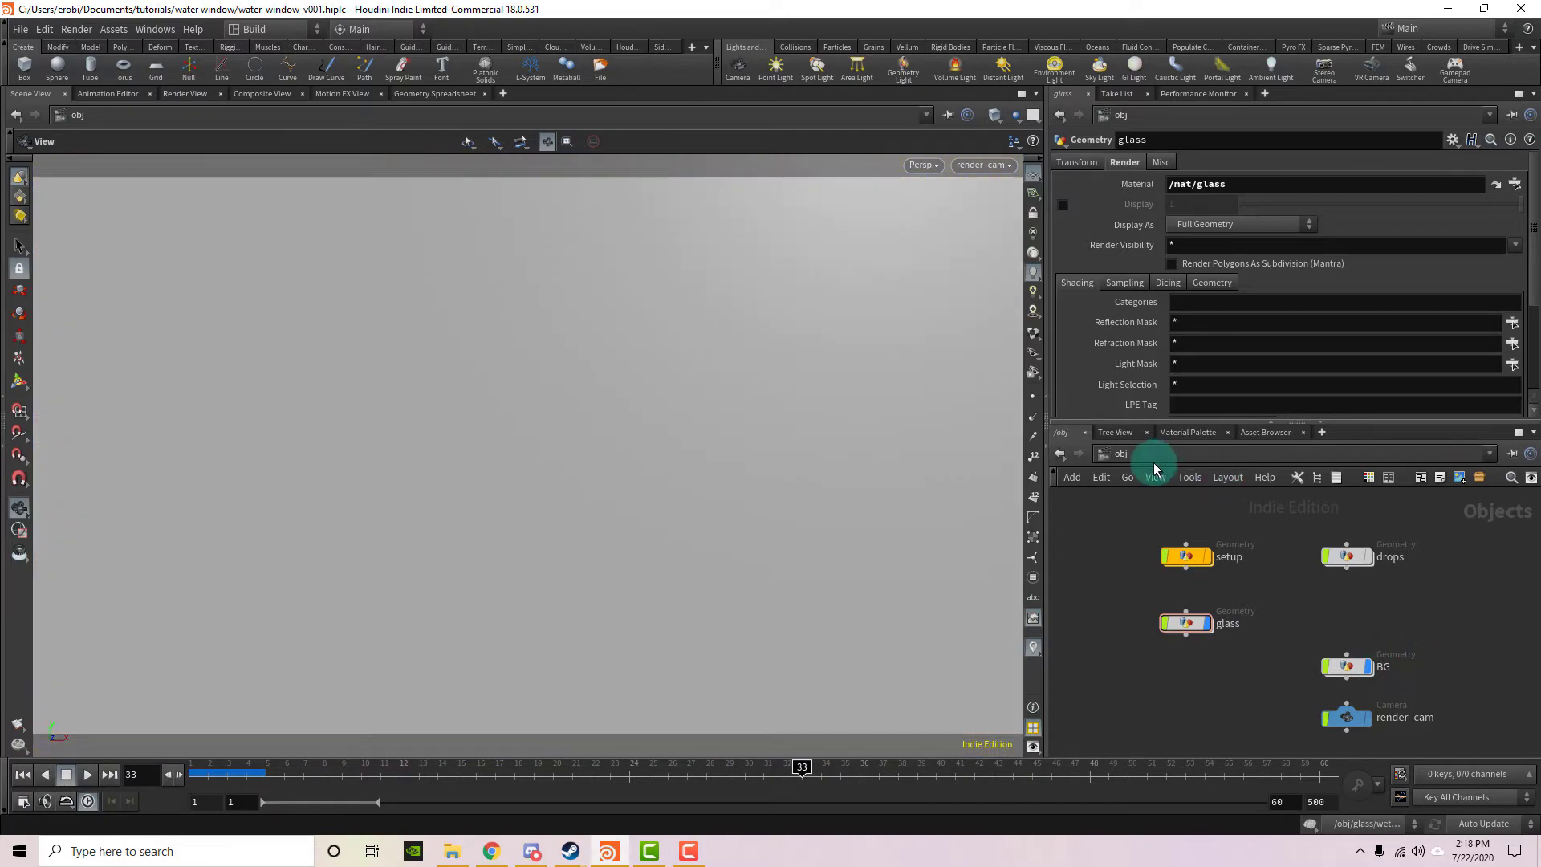
{"action": "left_click", "coordinate": [1154, 458]}
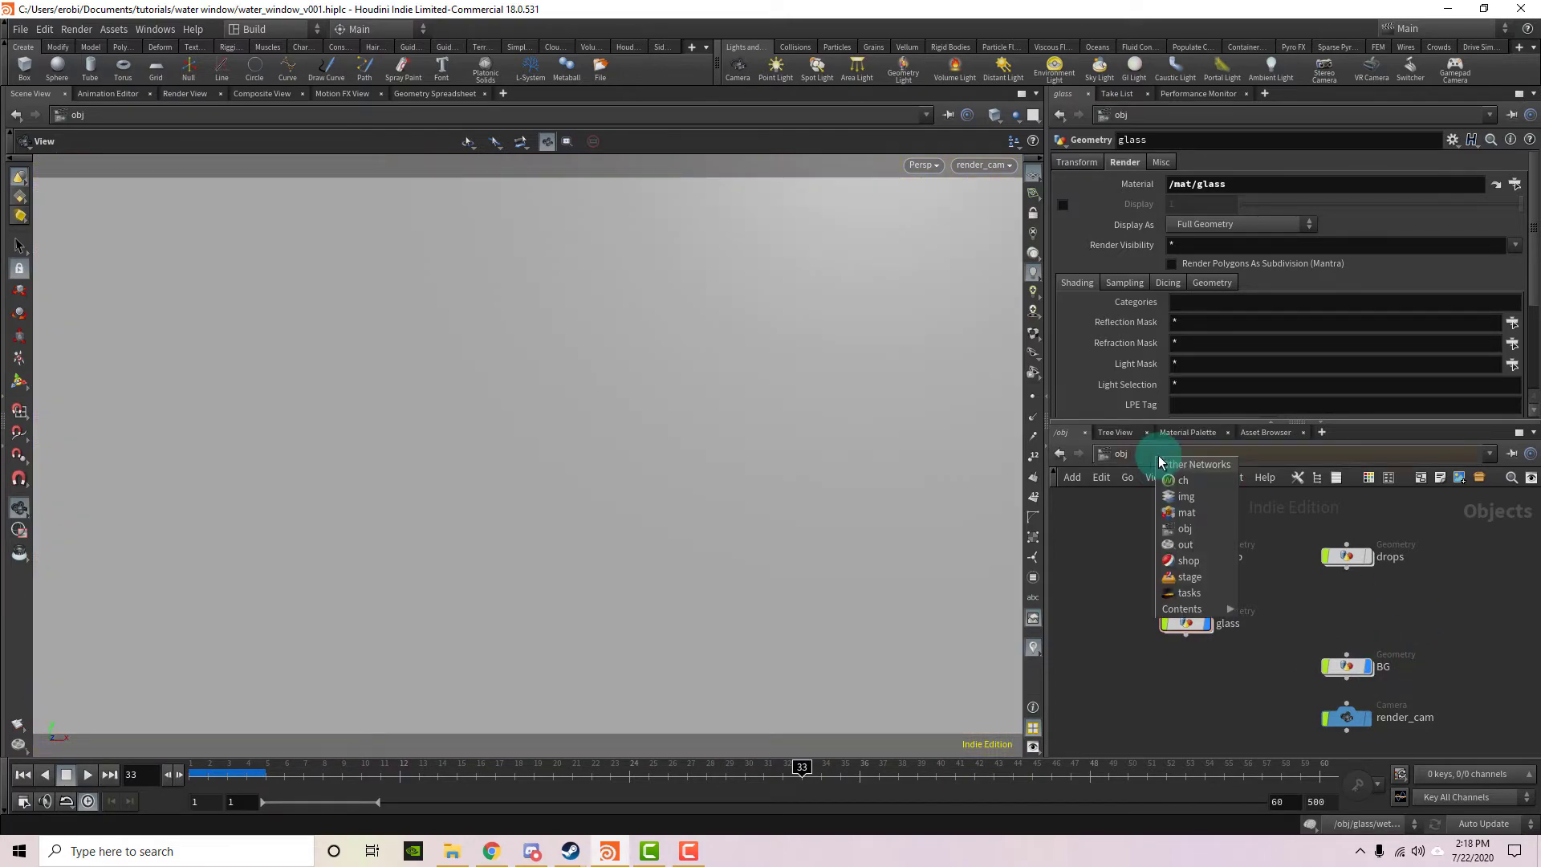
{"action": "left_click", "coordinate": [1205, 510]}
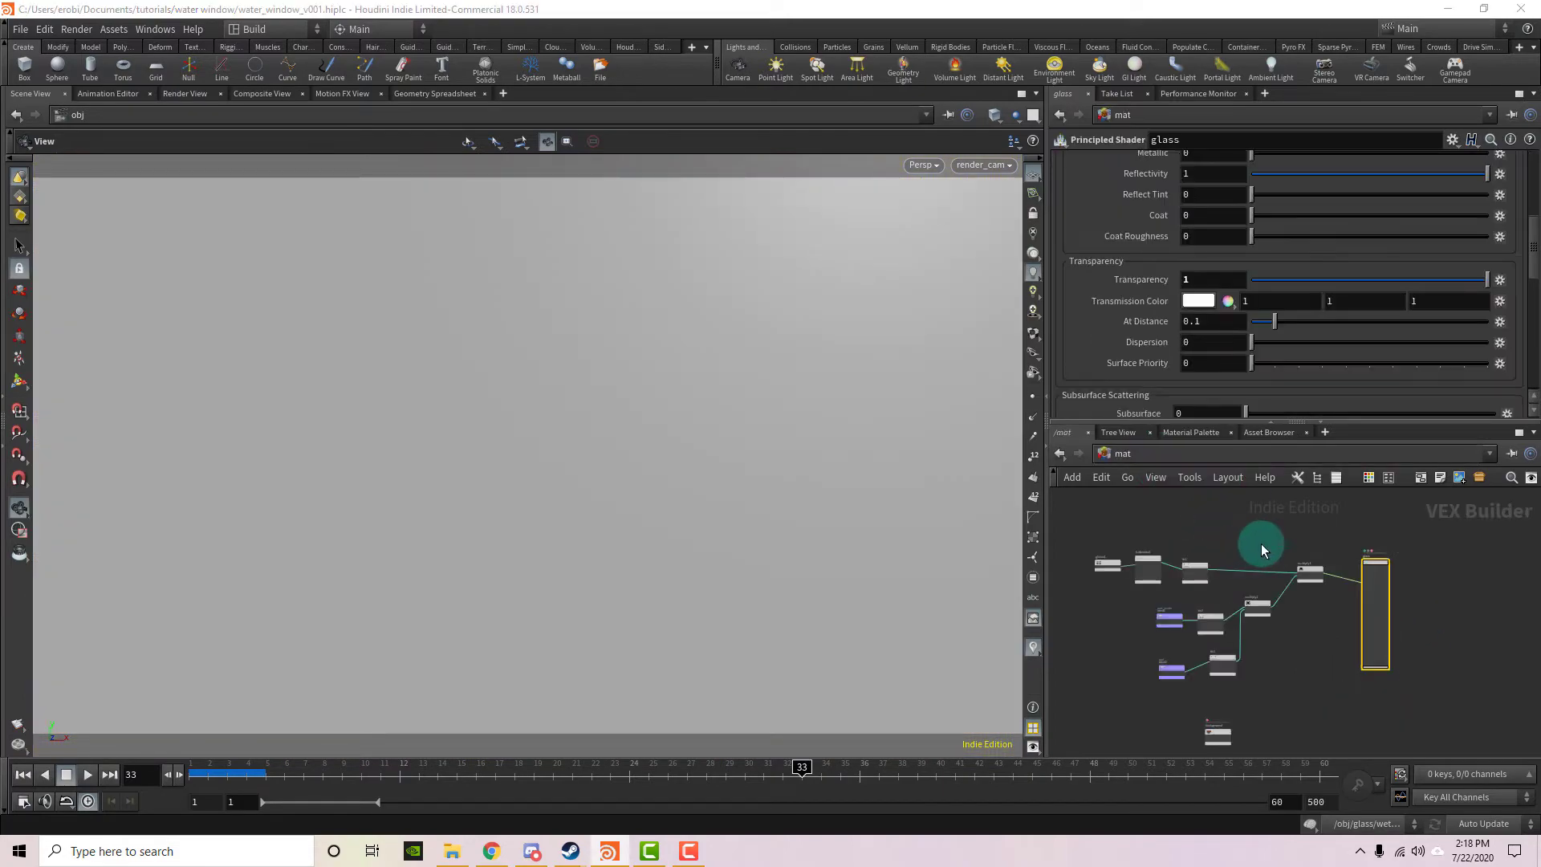
Show the rendered image and disconnect the multiply1 node from the glass shader.
{"action": "left_click", "coordinate": [123, 69]}
{"action": "left_click", "coordinate": [185, 95]}
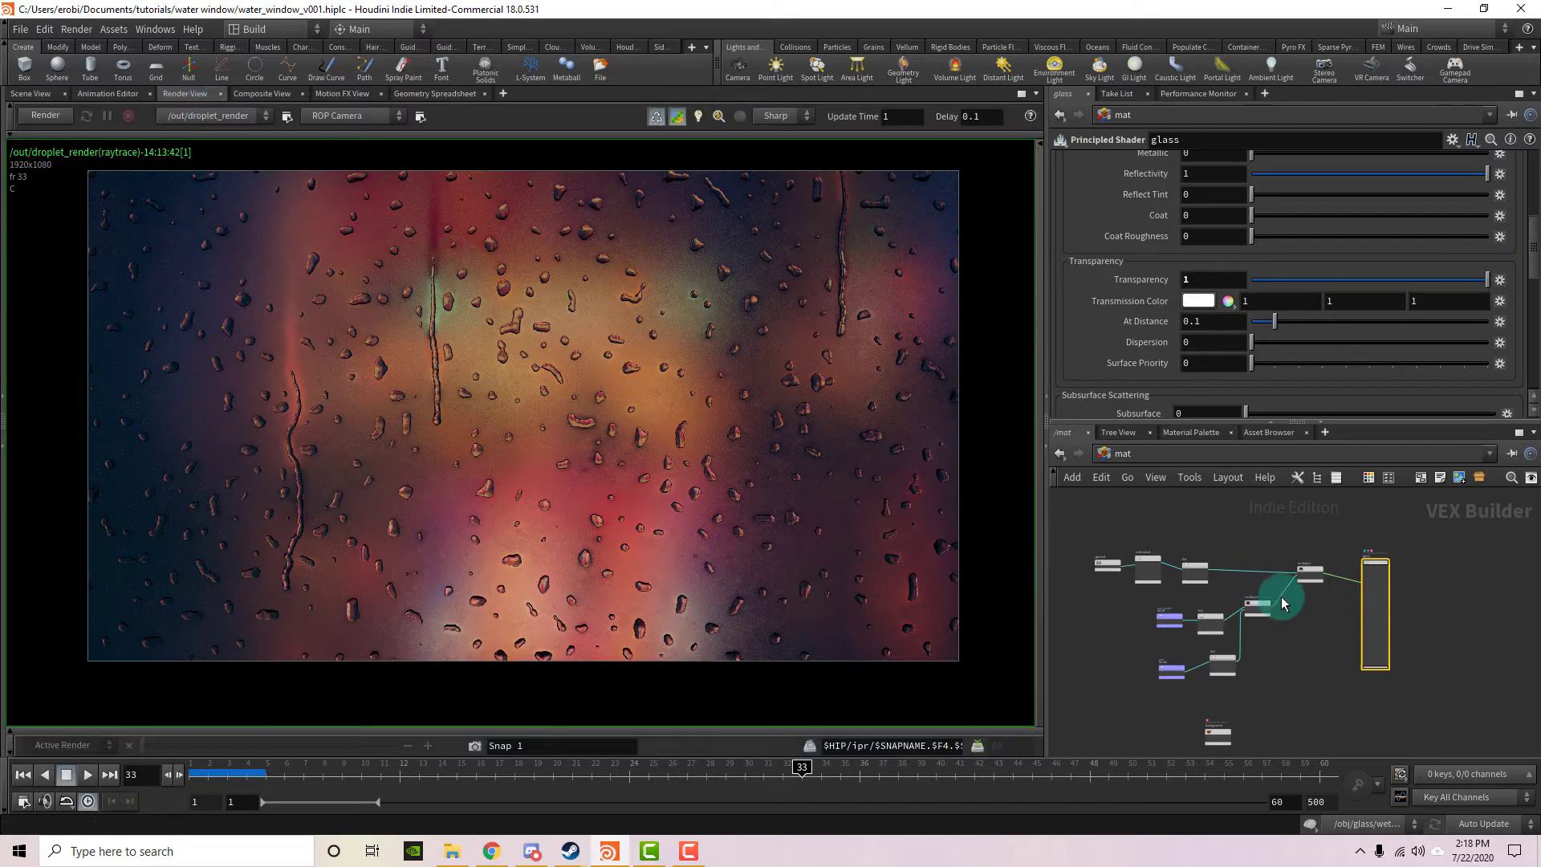
{"action": "scroll", "coordinate": [1307, 604], "scroll_direction": "up", "scroll_amount": 3}
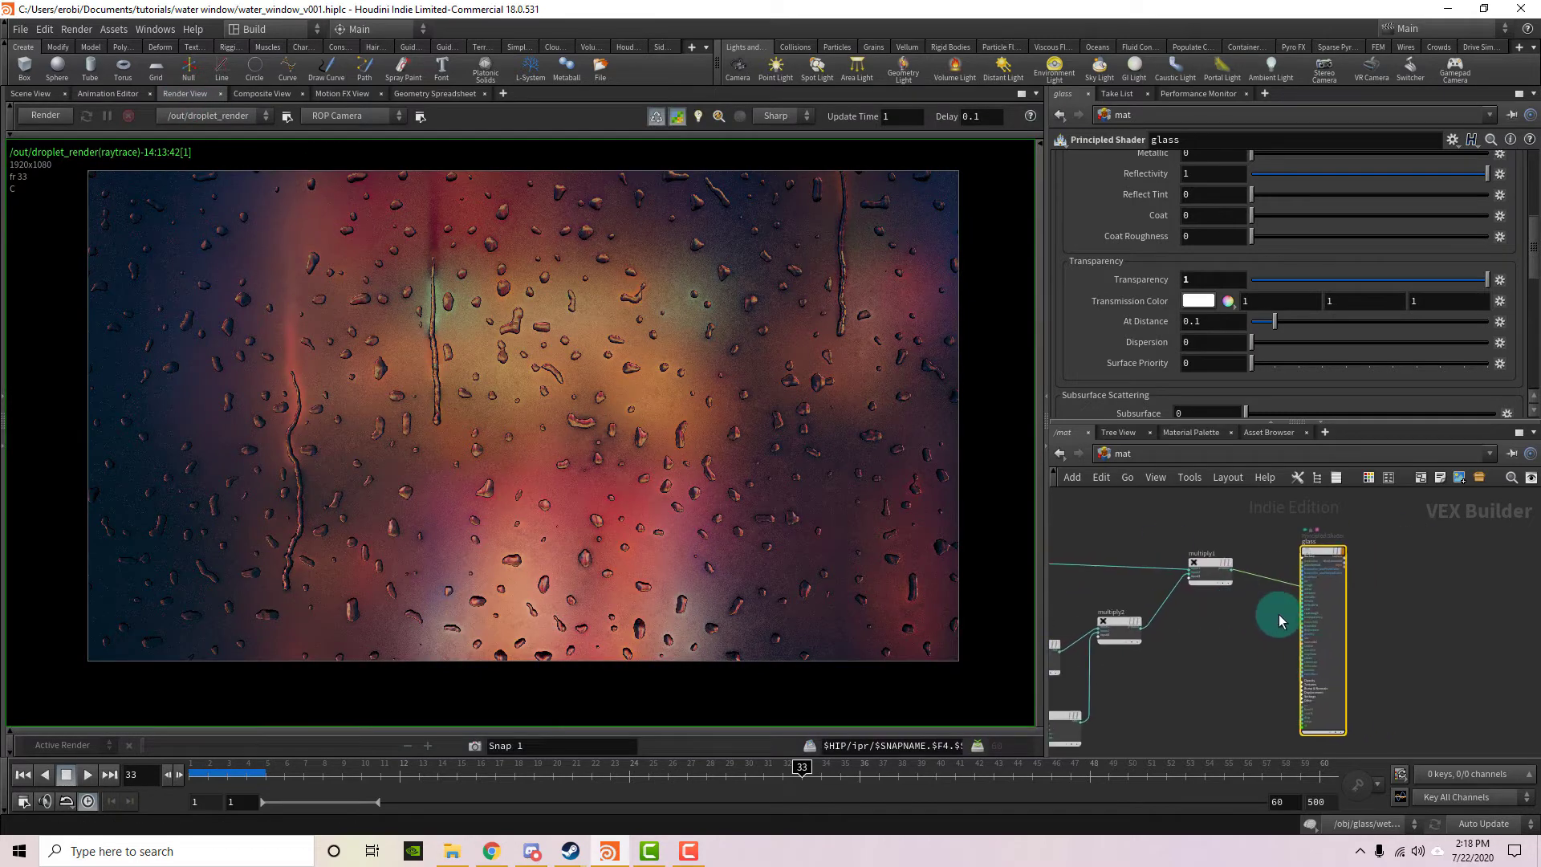
{"action": "key", "text": "y"}
{"action": "left_click_drag", "start_coordinate": [1279, 611], "coordinate": [1276, 551]}
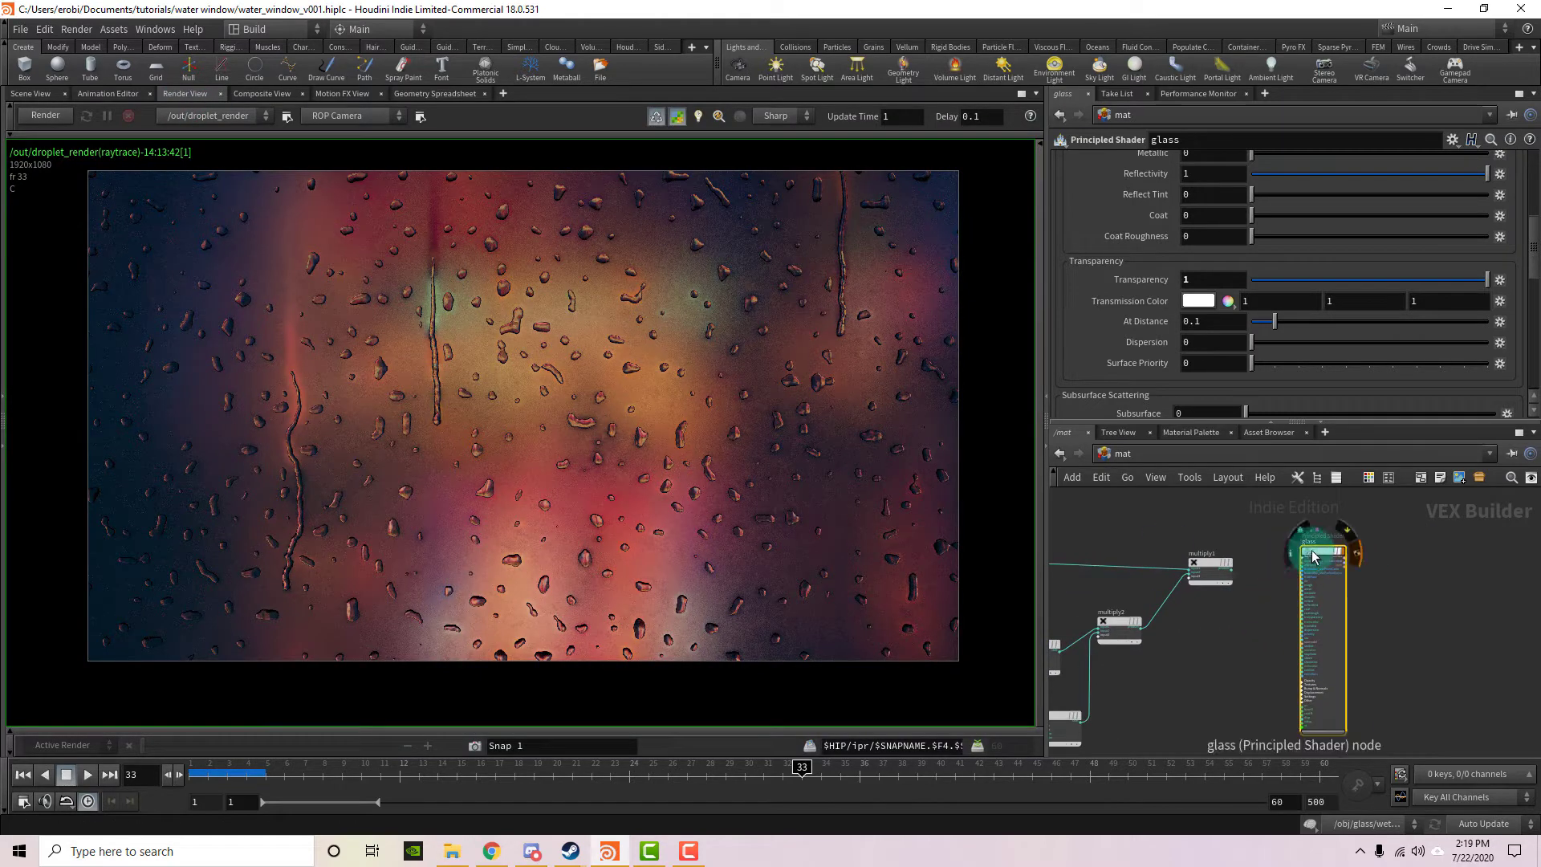
Set the glass shader's specular roughness to 0.
{"action": "scroll", "coordinate": [1354, 551], "scroll_direction": "up", "scroll_amount": 2}
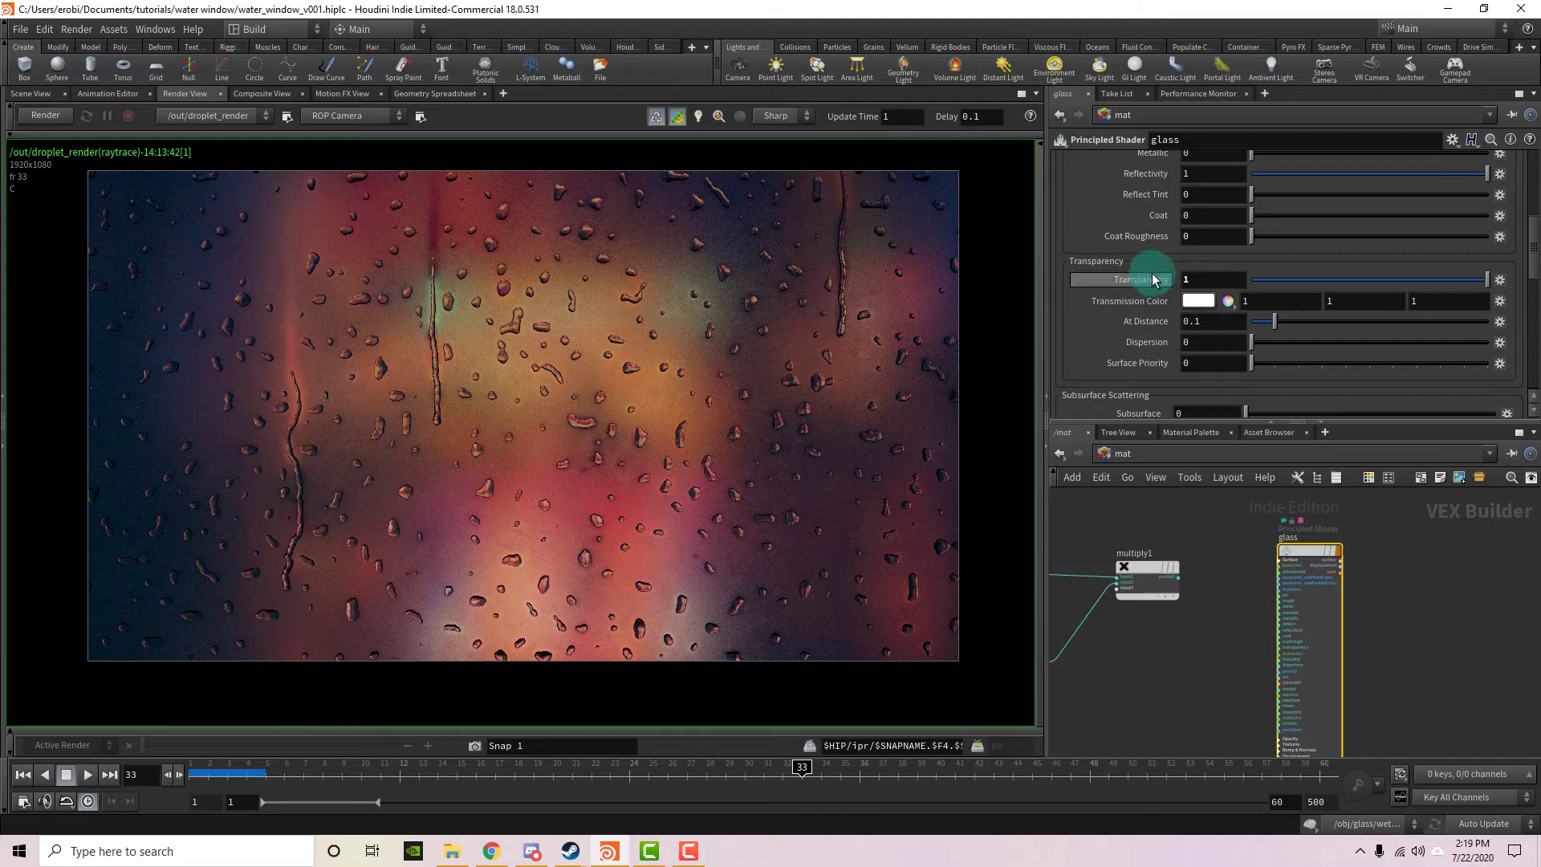
{"action": "scroll", "coordinate": [1348, 293], "scroll_direction": "up", "scroll_amount": 5}
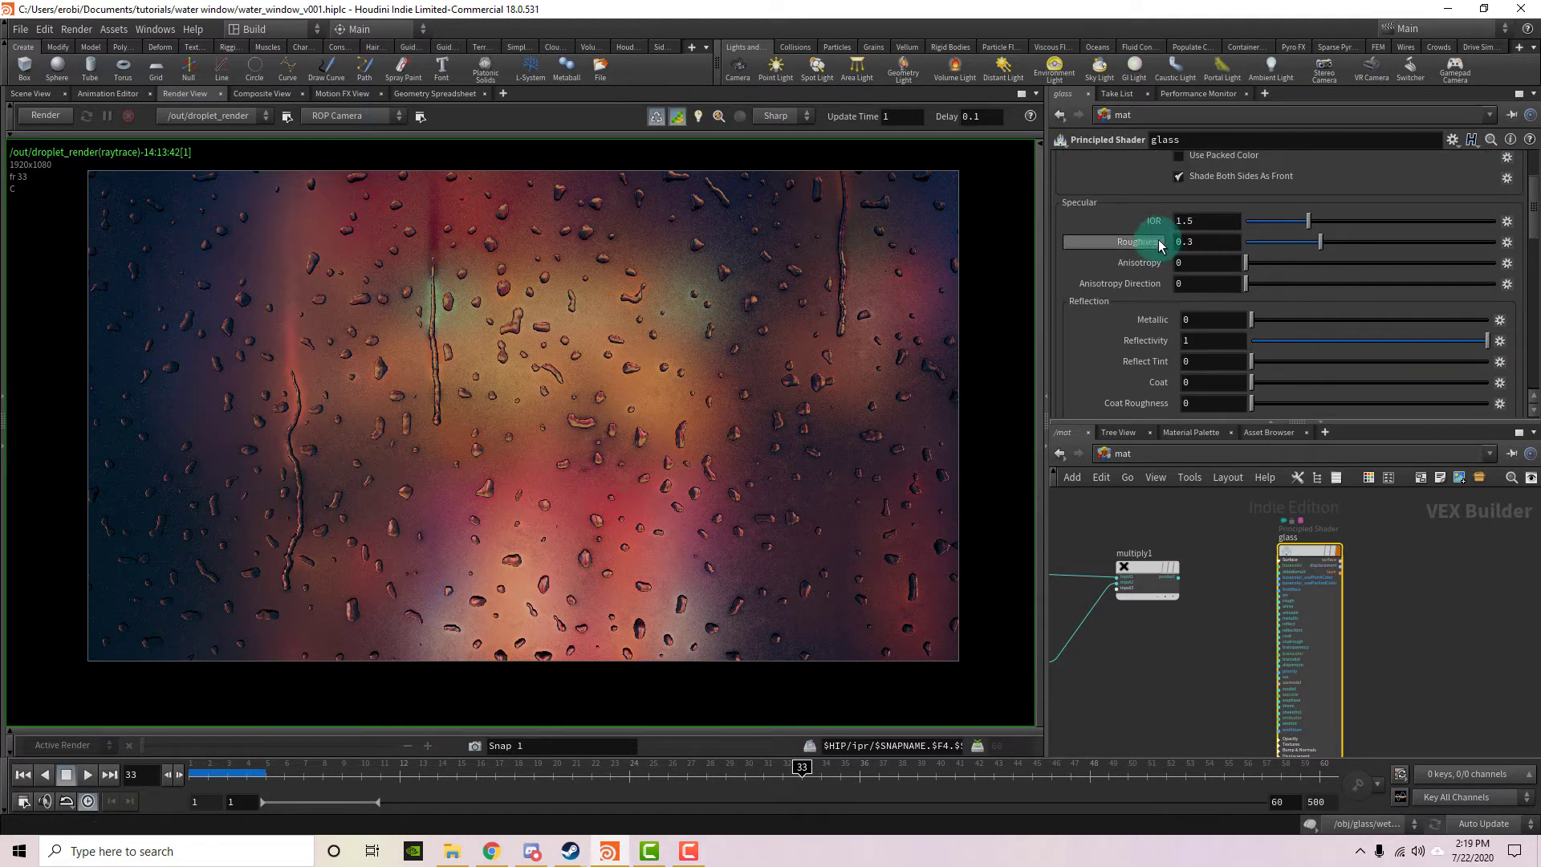
{"action": "left_click", "coordinate": [1212, 241]}
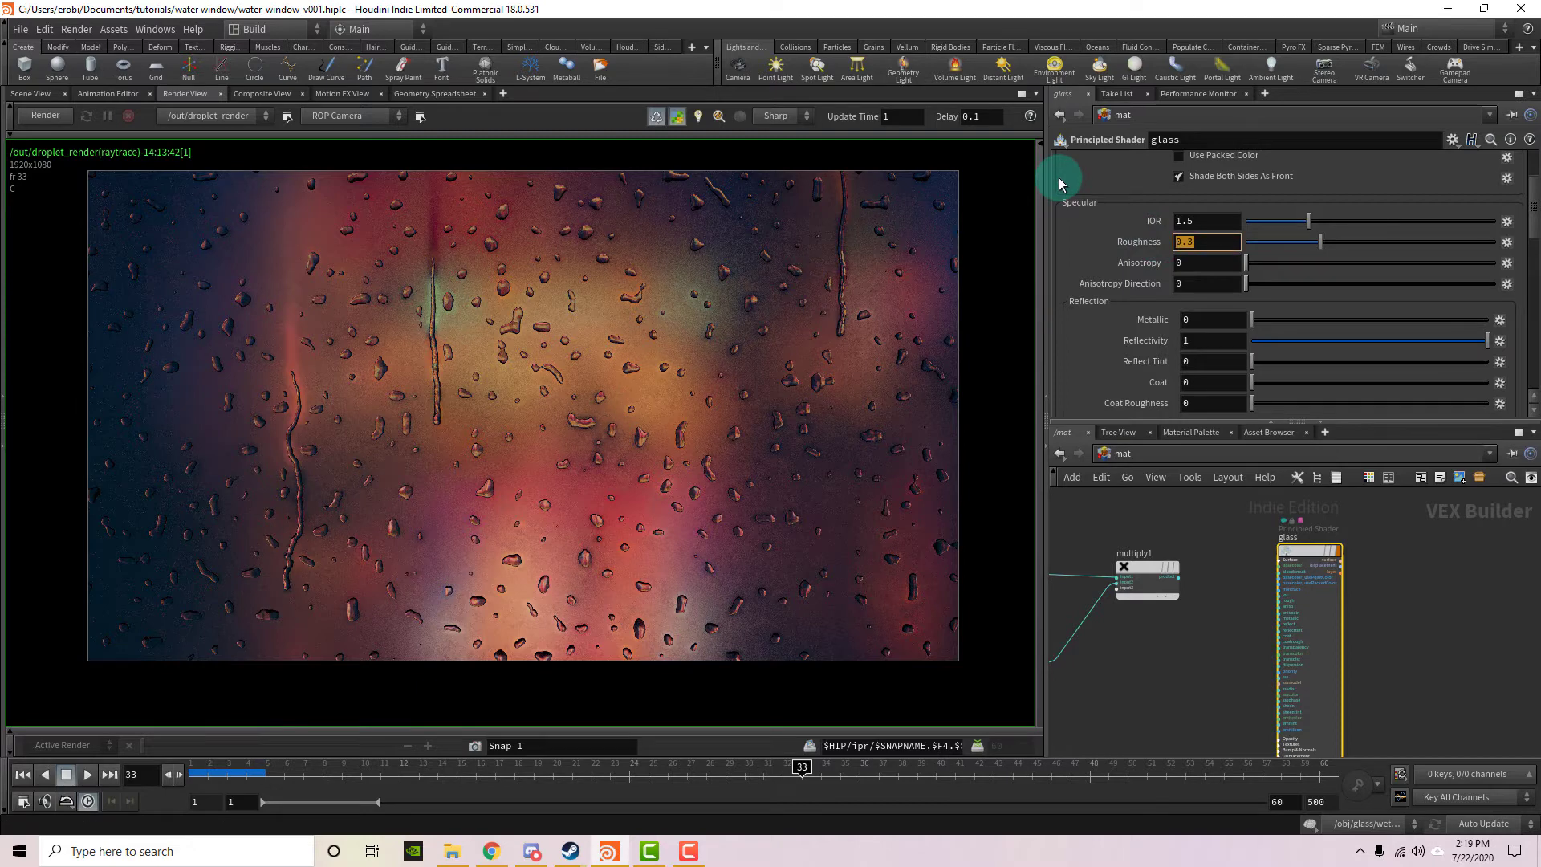
{"action": "type", "text": "0"}
{"action": "key", "text": "Return"}
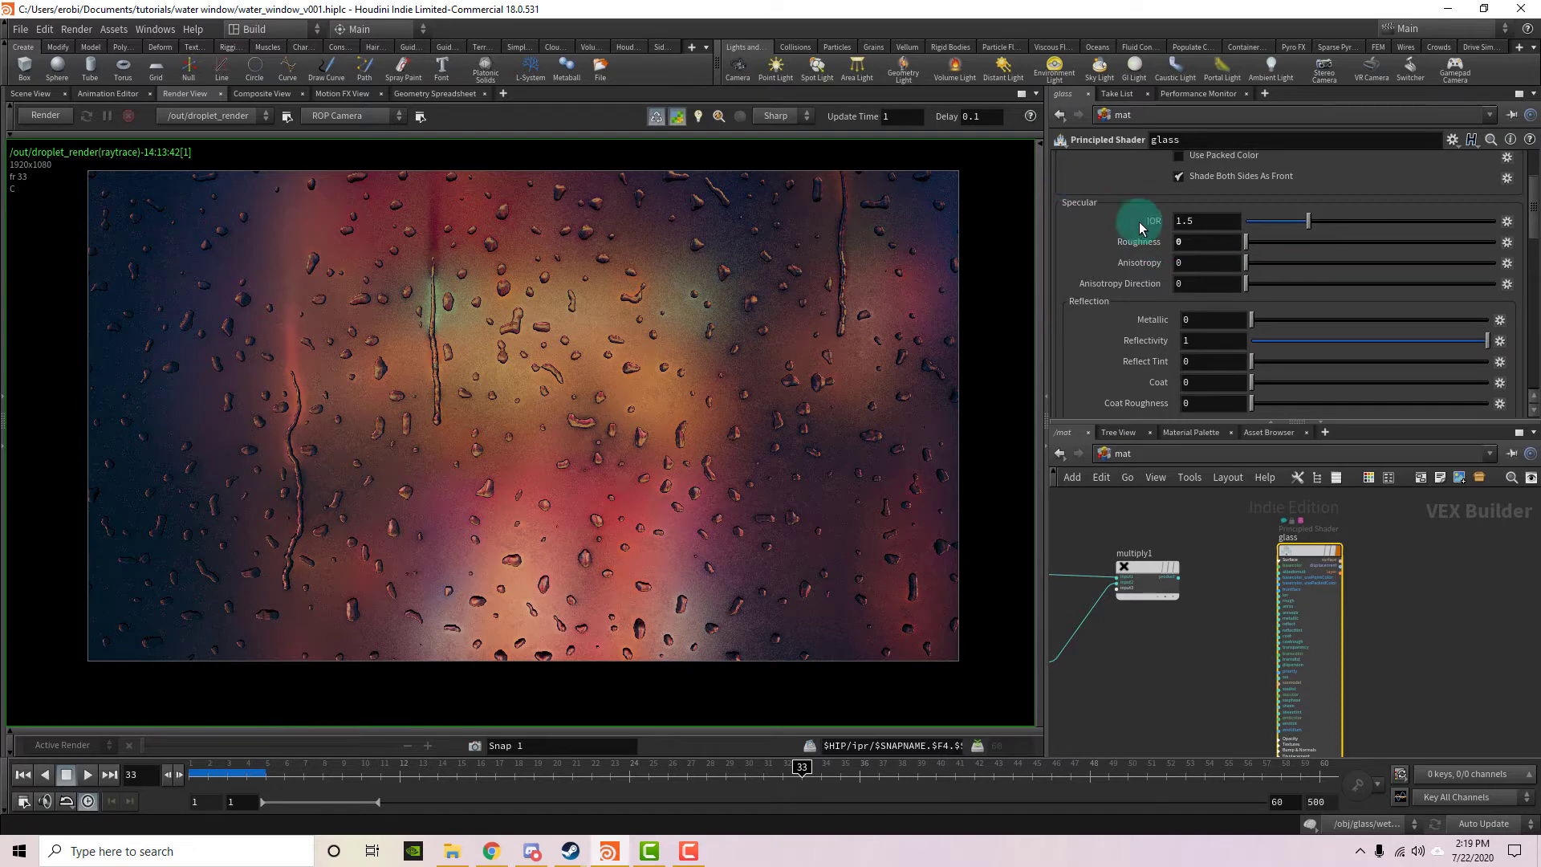
Render frame 33 with droplet_render and view the whole image.
{"action": "left_click", "coordinate": [44, 116]}
{"action": "left_click", "coordinate": [512, 333]}
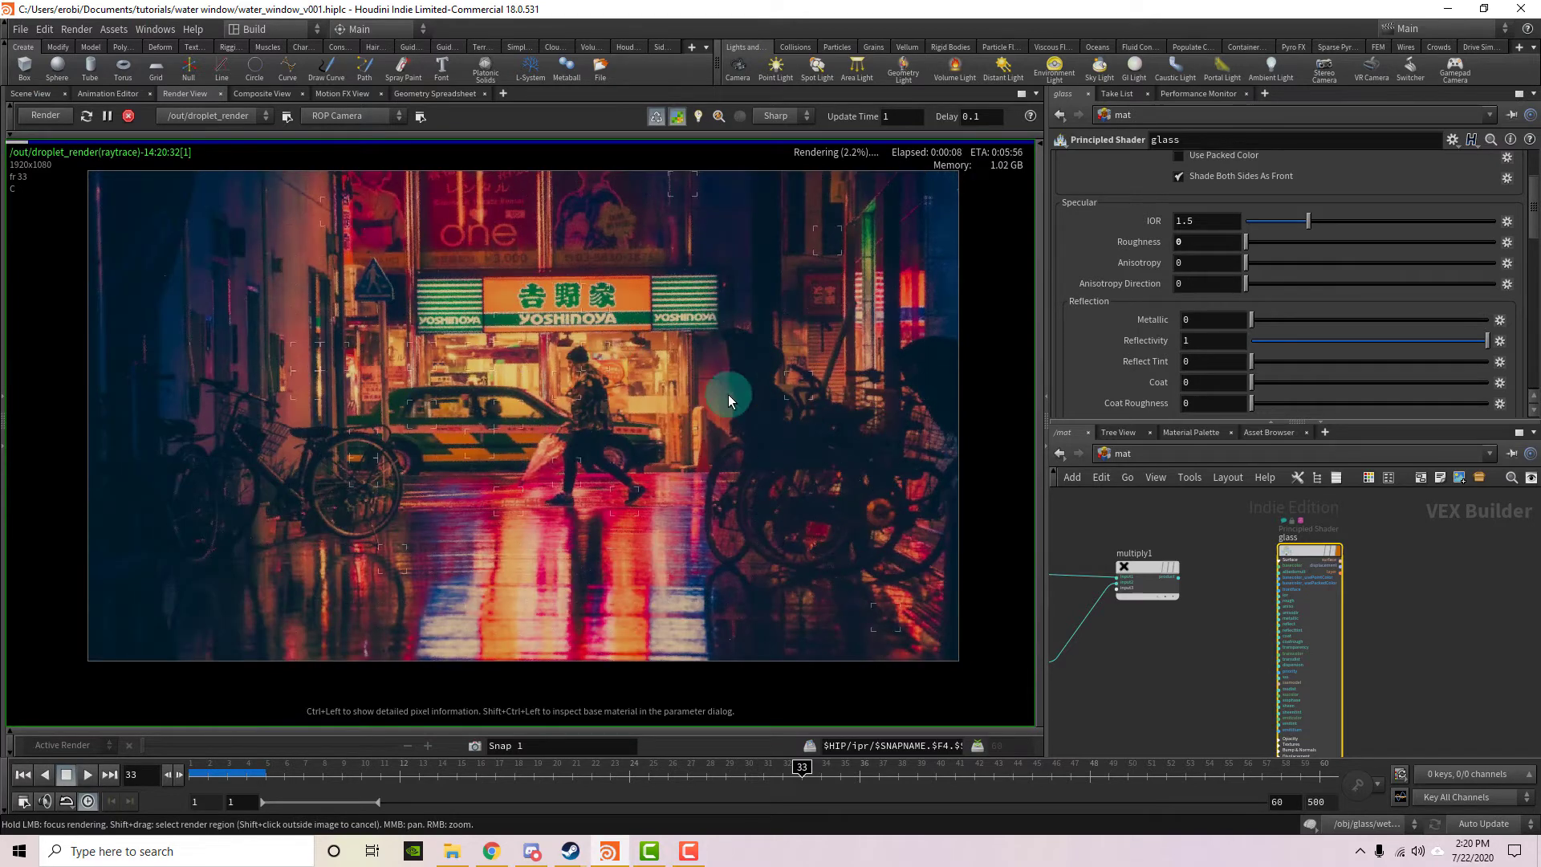
{"action": "scroll", "coordinate": [638, 389], "scroll_direction": "down", "scroll_amount": 2}
{"action": "middle_click_drag", "start_coordinate": [626, 389], "coordinate": [640, 363]}
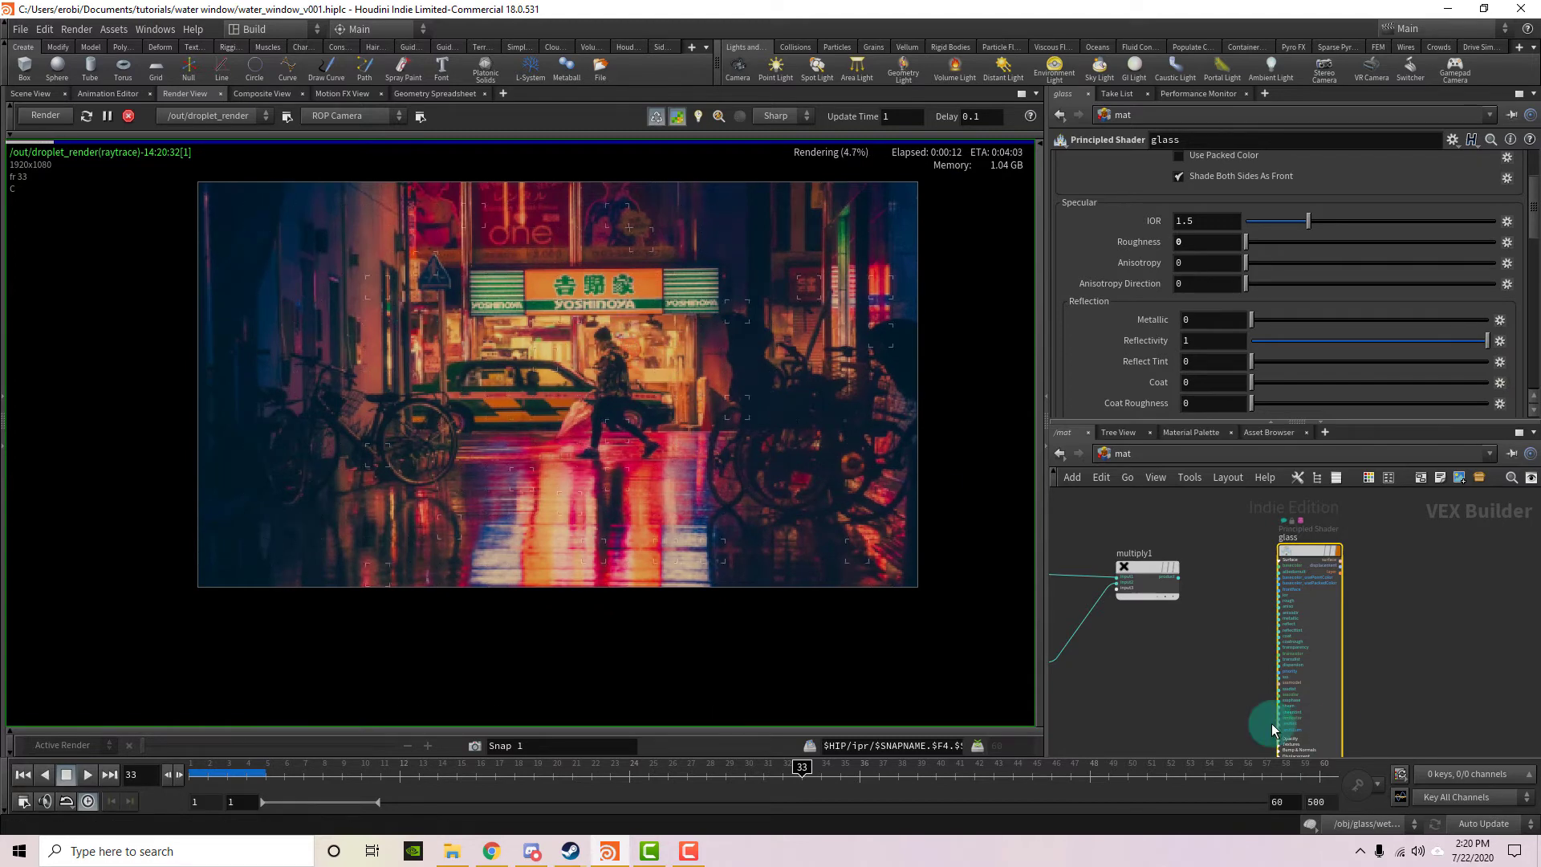
Open the BG object's geometry network at object level and examine its grid and UV projection.
{"action": "key", "text": "h"}
{"action": "left_click", "coordinate": [1135, 460]}
{"action": "left_click", "coordinate": [1191, 536]}
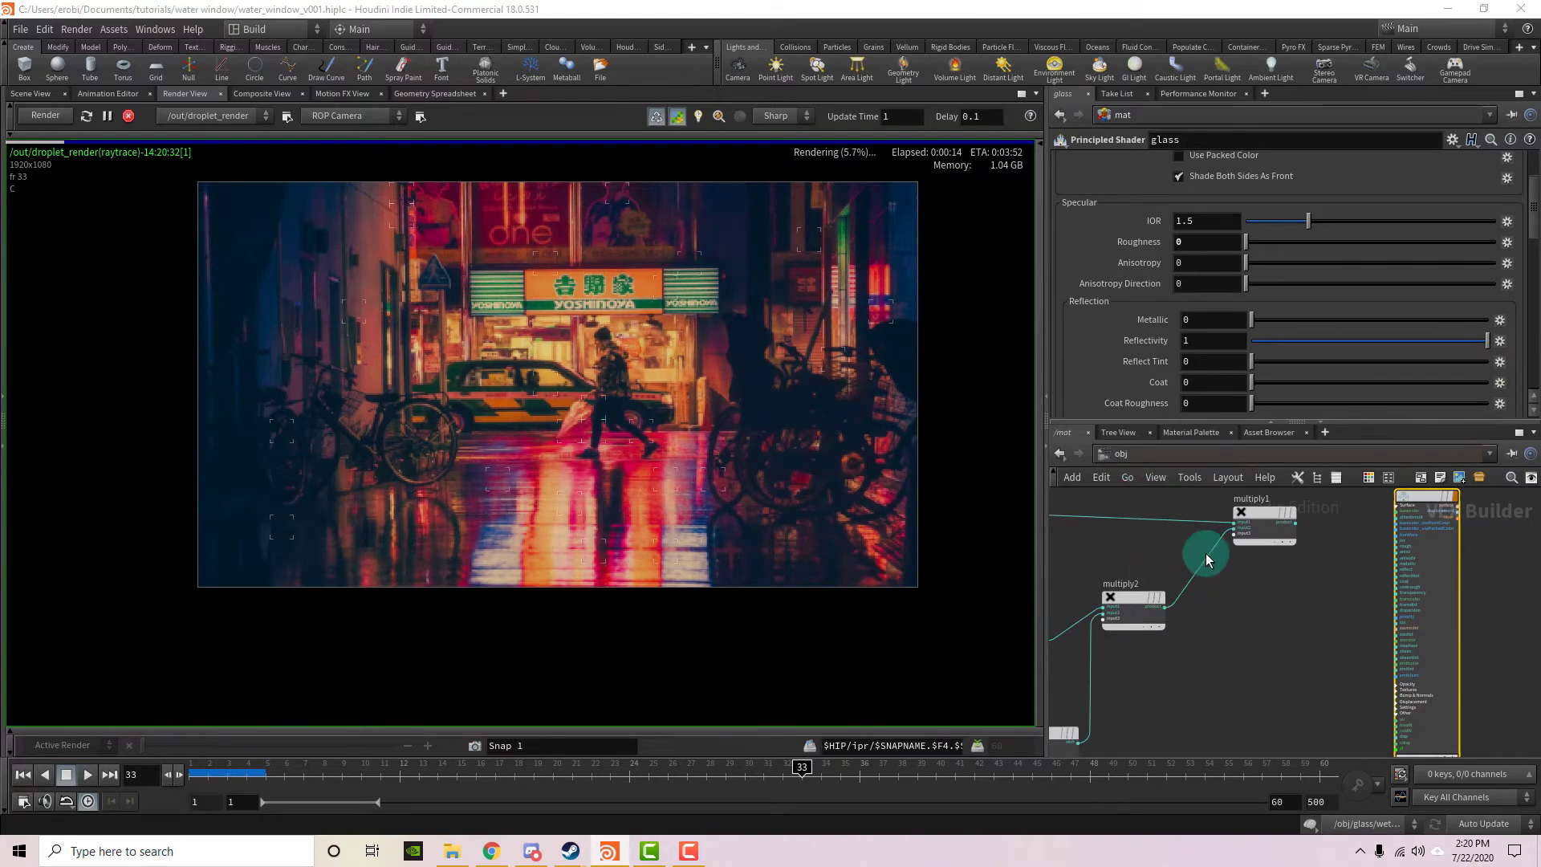
{"action": "middle_click_drag", "start_coordinate": [1332, 621], "coordinate": [1282, 581]}
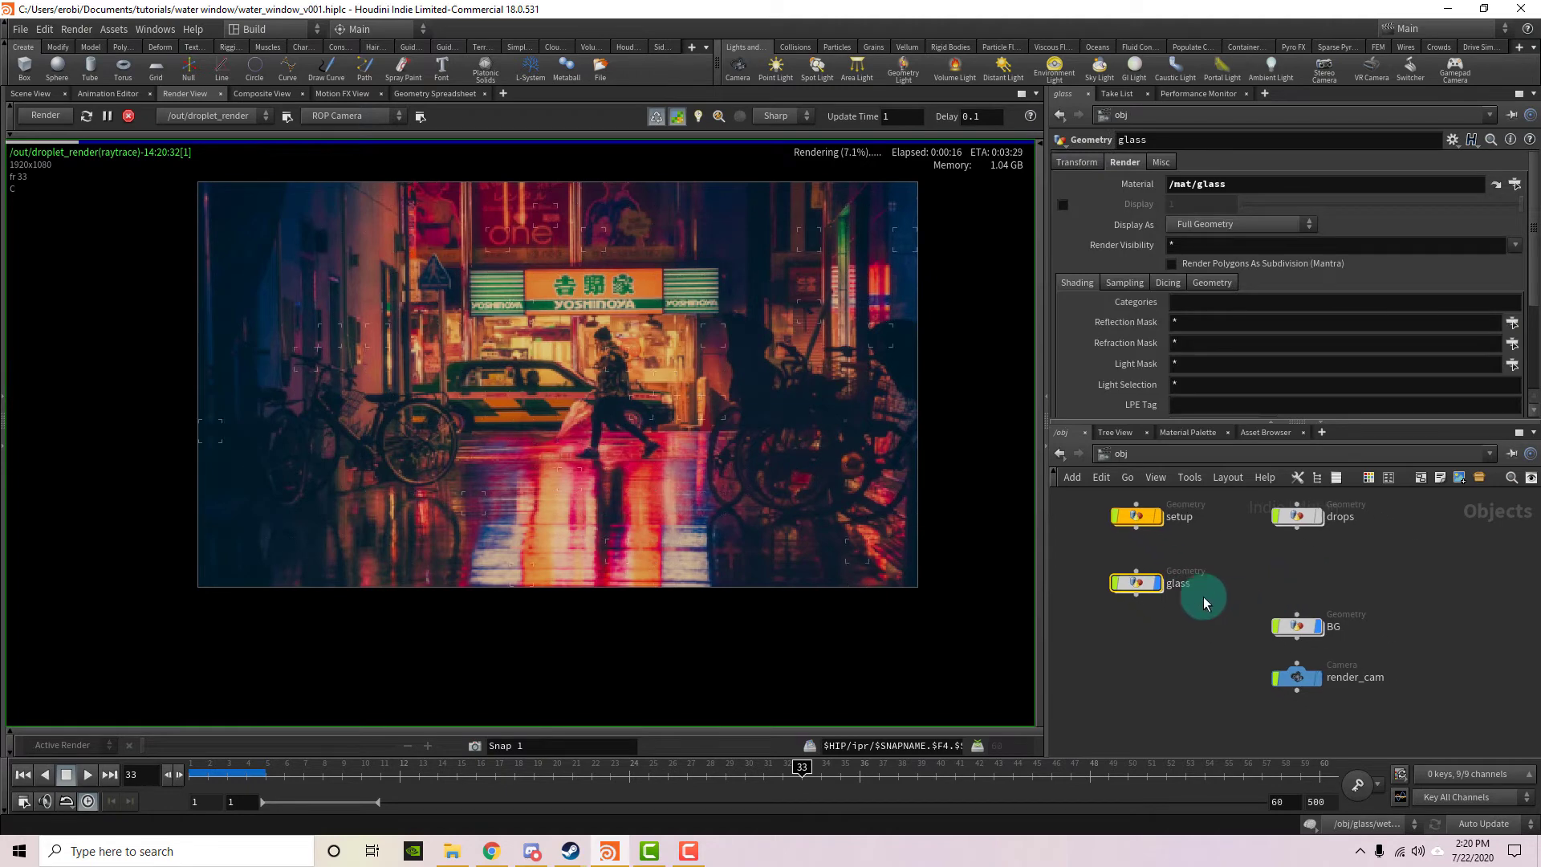
{"action": "double_click", "coordinate": [1294, 627]}
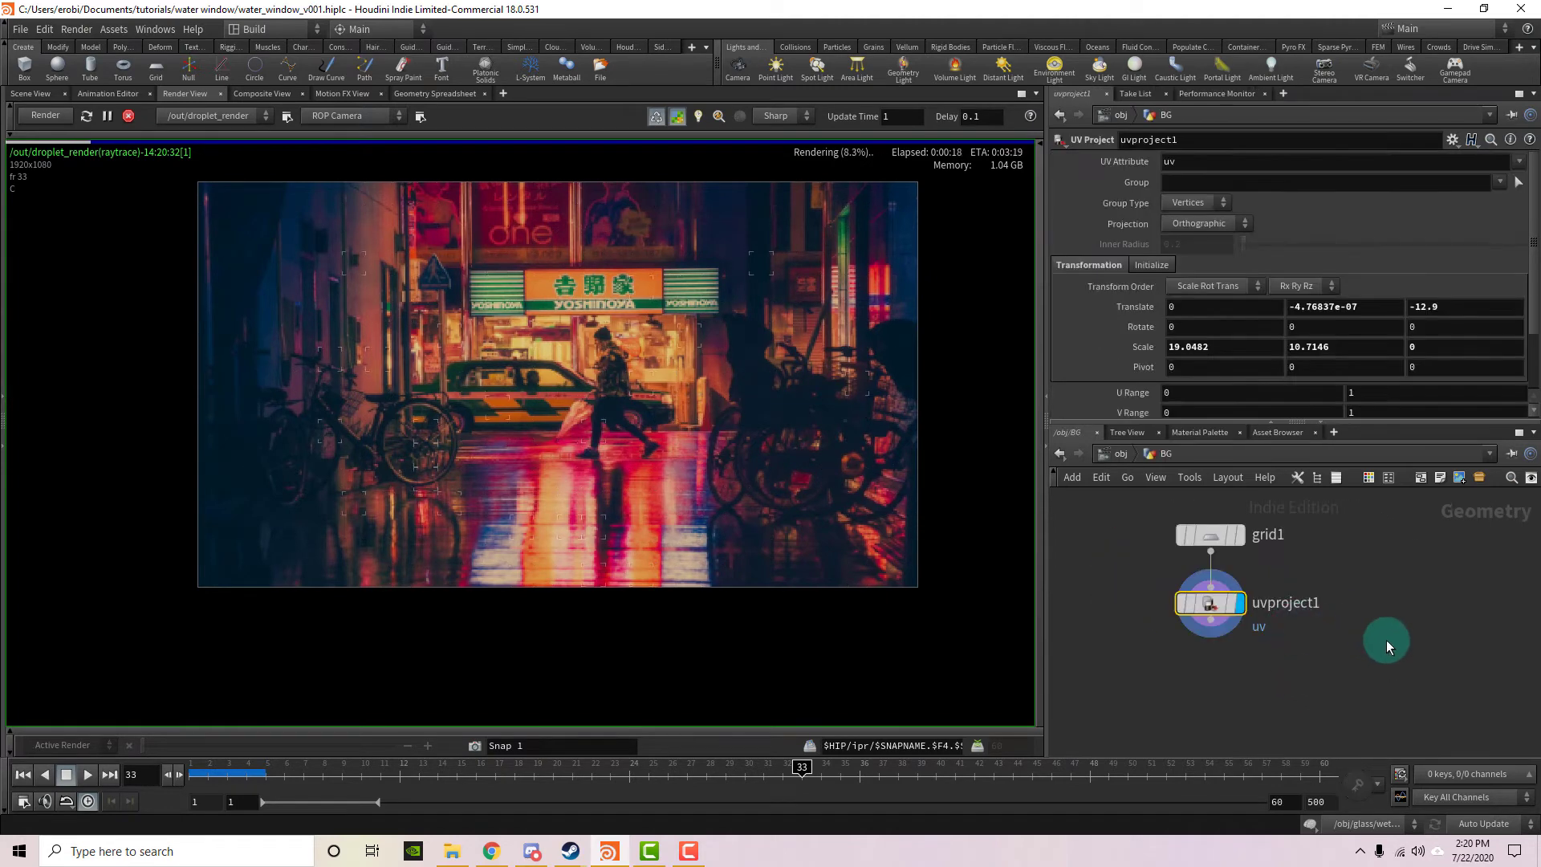
{"action": "mouse_move", "coordinate": [1227, 608]}
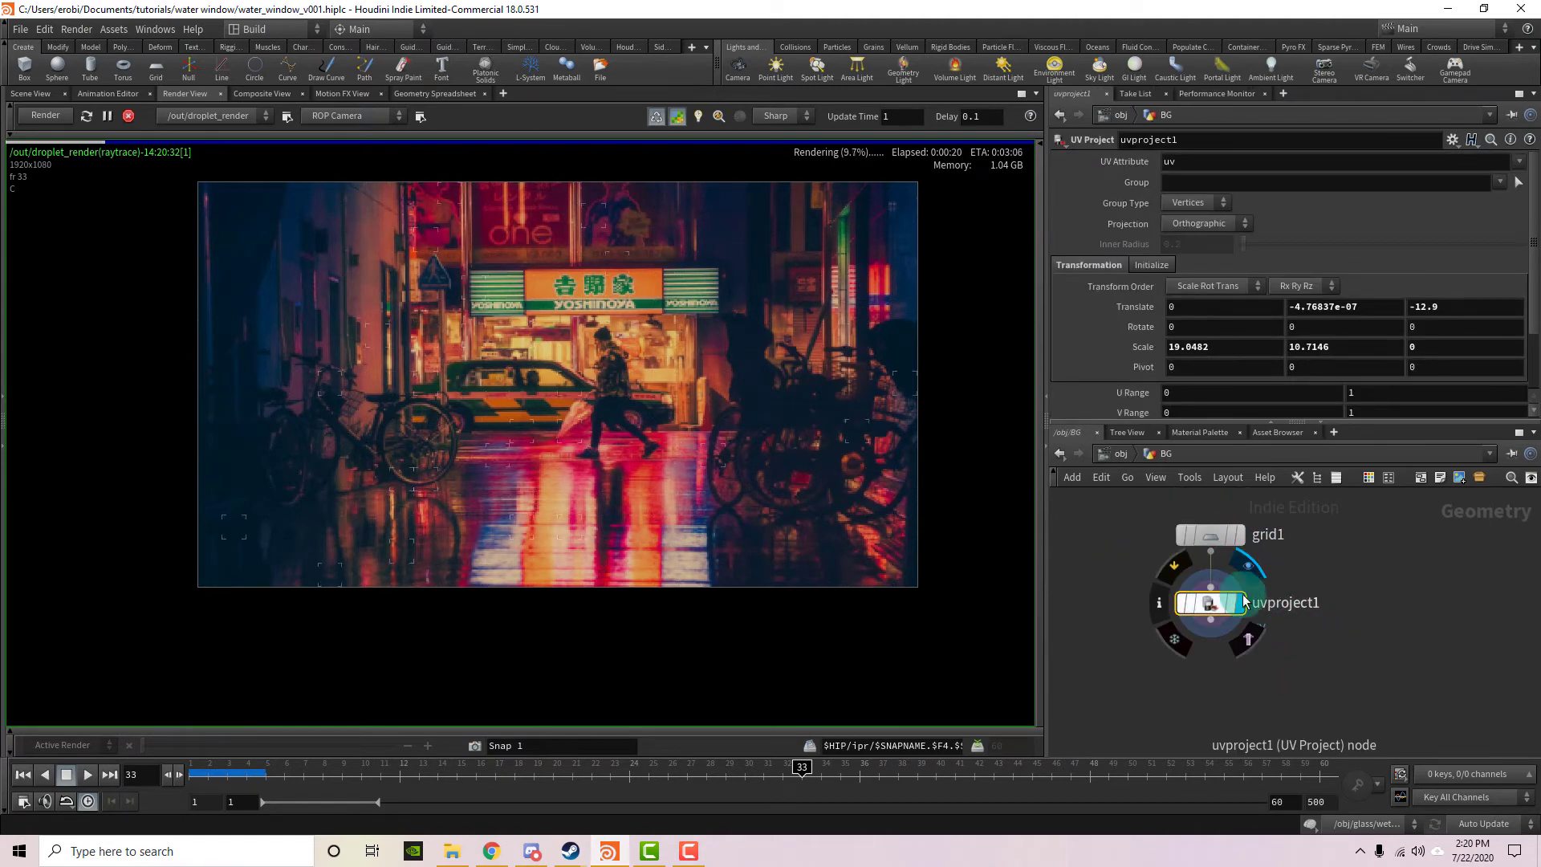
Open the background material in the mat network and examine the texture1 node's settings.
{"action": "left_click", "coordinate": [1118, 454]}
{"action": "left_click", "coordinate": [1147, 455]}
{"action": "left_click", "coordinate": [1167, 530]}
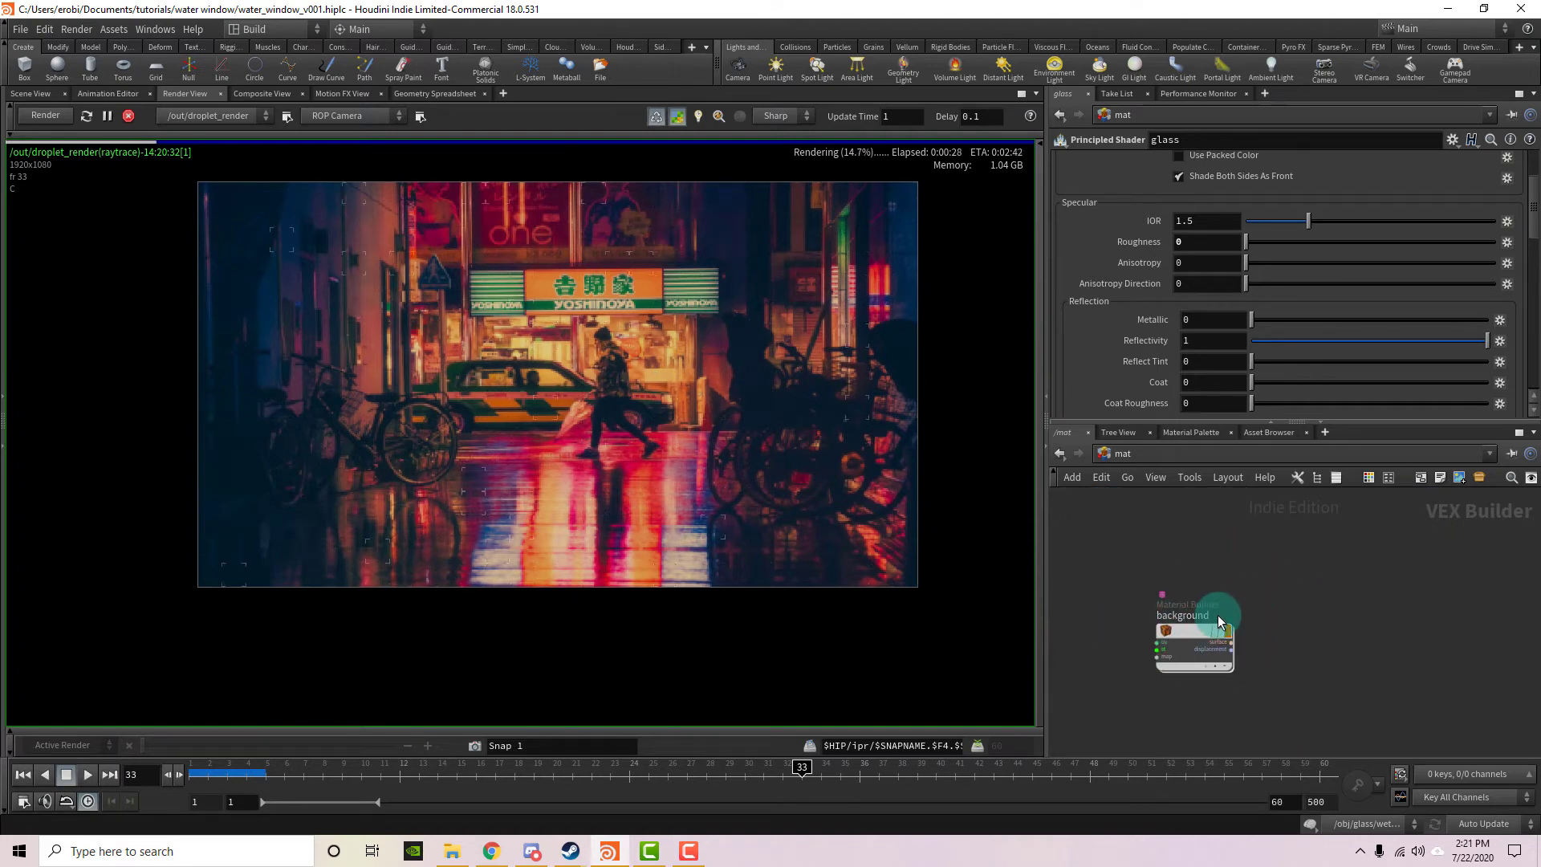
{"action": "double_click", "coordinate": [1186, 628]}
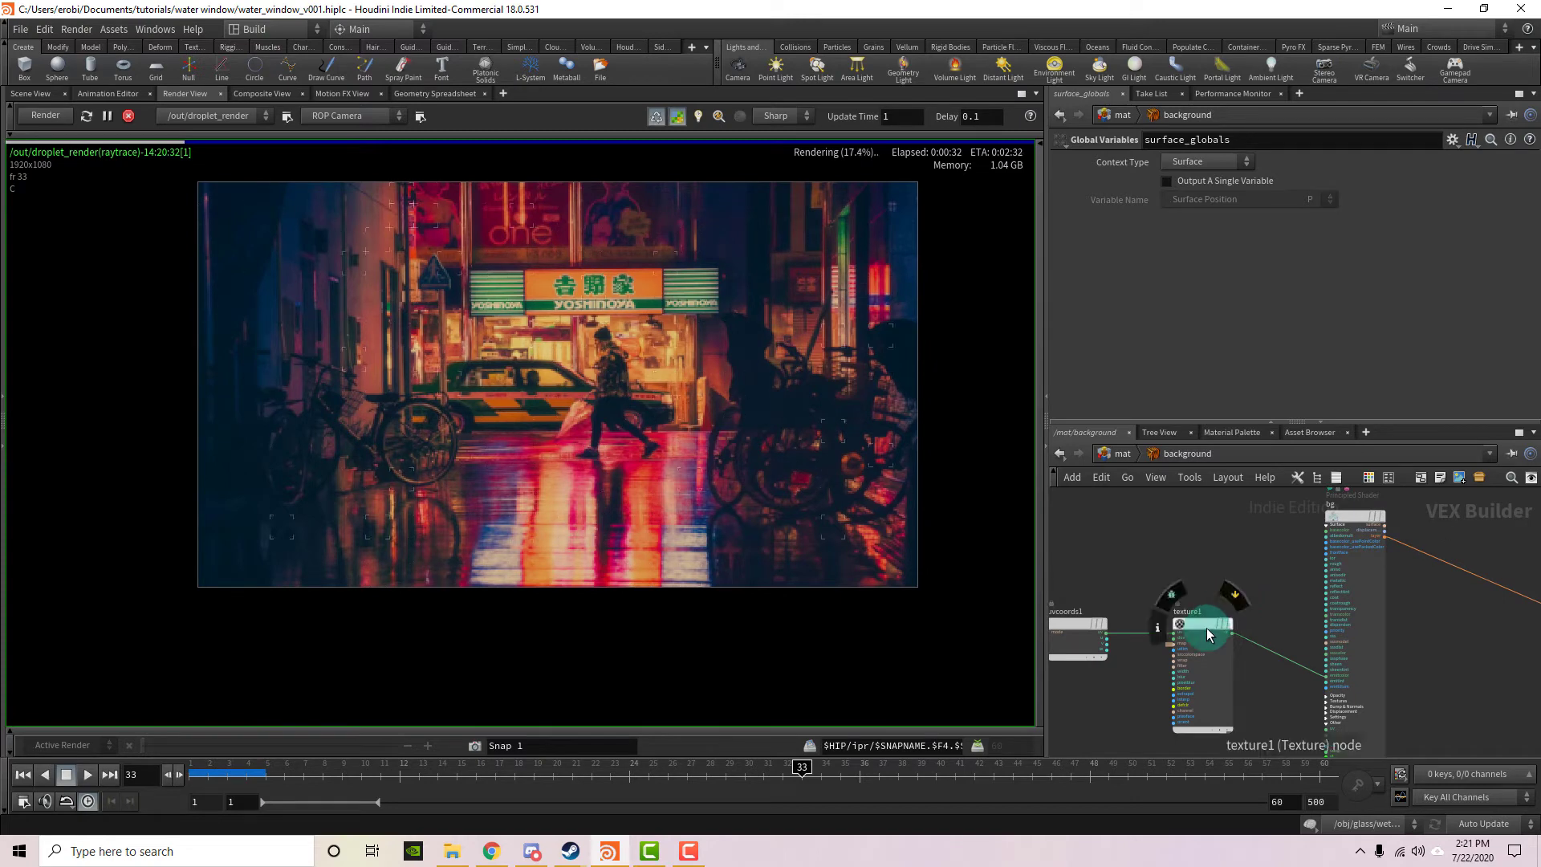
{"action": "left_click", "coordinate": [1196, 624]}
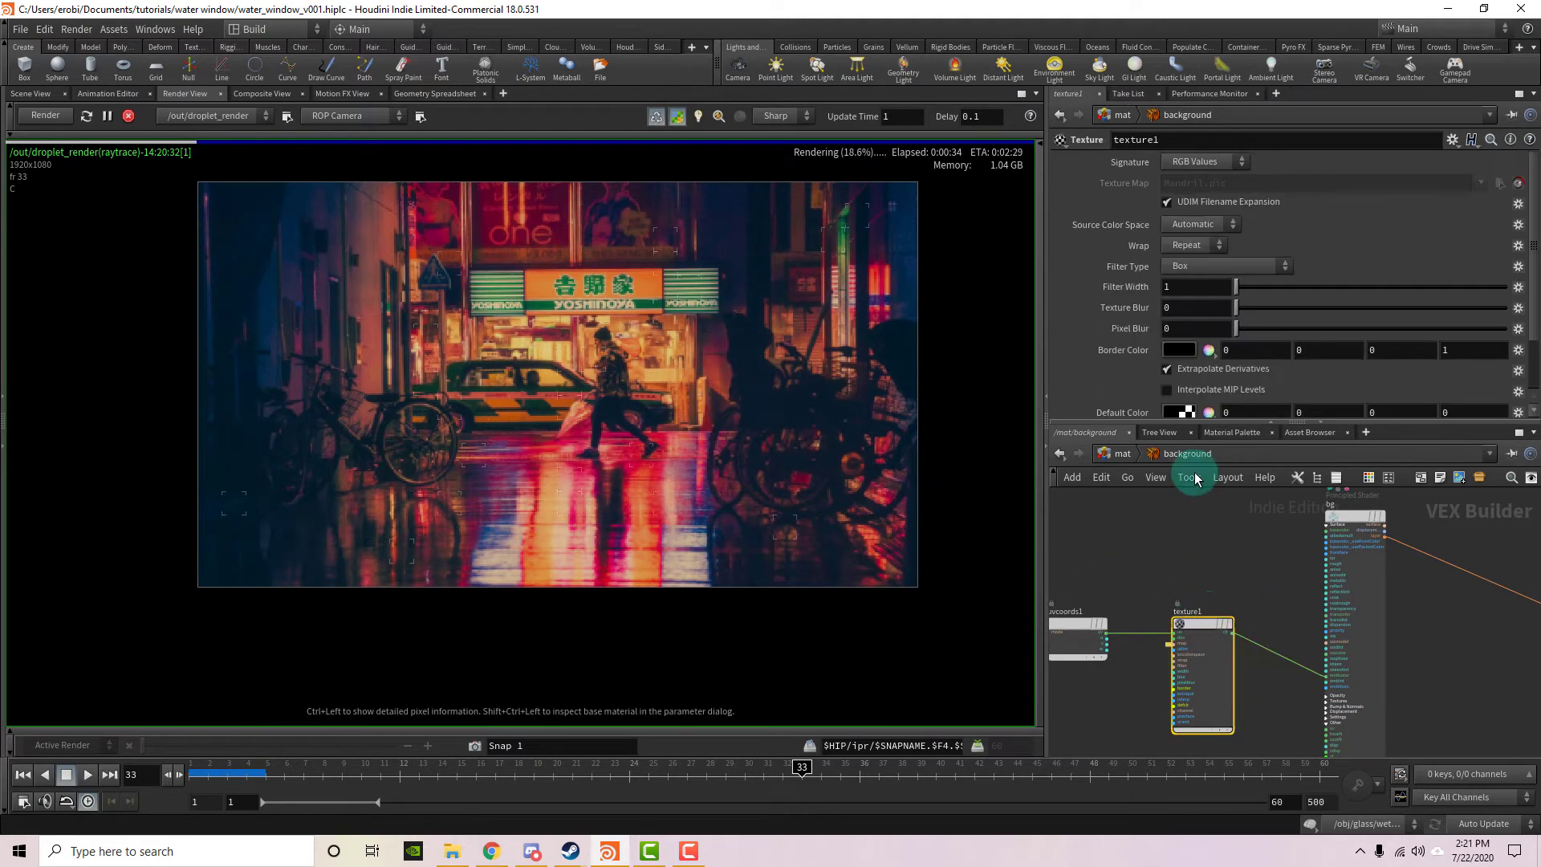
Examine the emission settings of the bg principled shader and the texture feeding it.
{"action": "scroll", "coordinate": [1333, 688], "scroll_direction": "up", "scroll_amount": 4}
{"action": "scroll", "coordinate": [1468, 680], "scroll_direction": "down", "scroll_amount": 3}
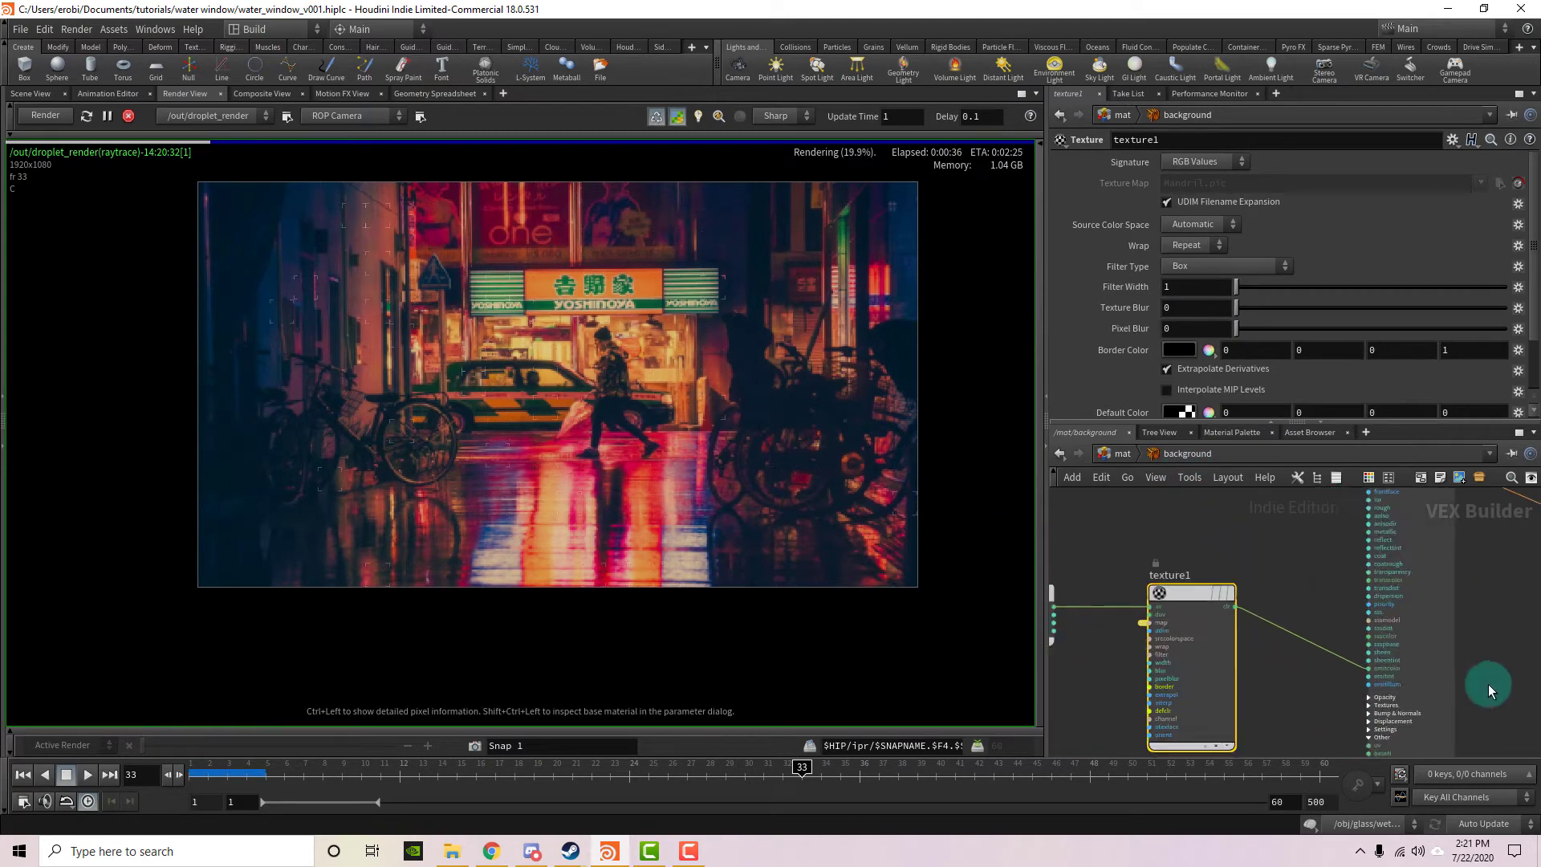
{"action": "middle_click_drag", "start_coordinate": [1488, 684], "coordinate": [1400, 754]}
{"action": "left_click", "coordinate": [1309, 549]}
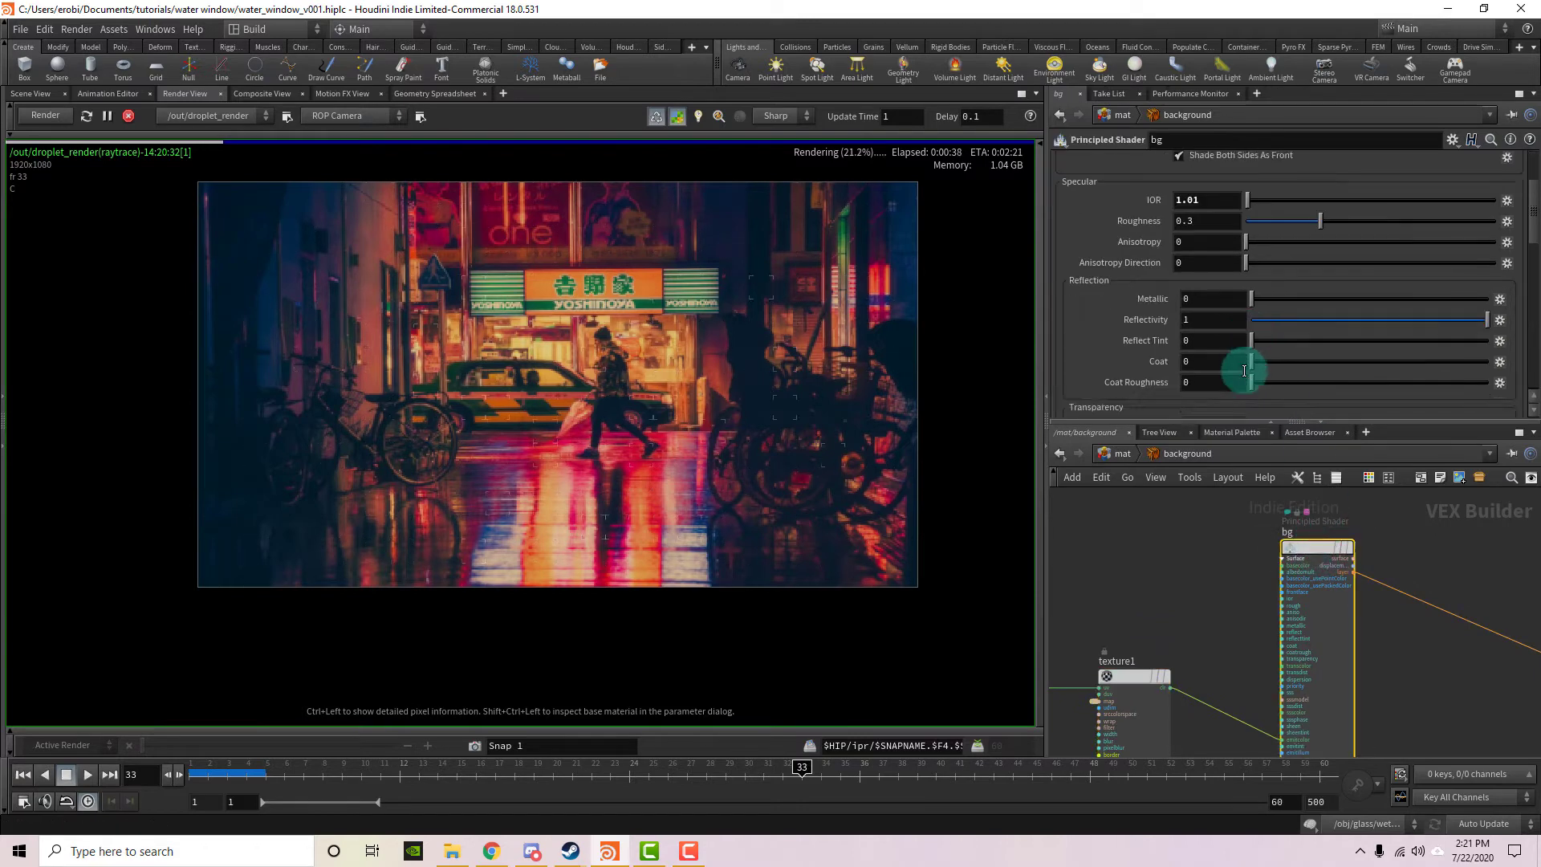
{"action": "scroll", "coordinate": [1236, 321], "scroll_direction": "down", "scroll_amount": 2}
{"action": "scroll", "coordinate": [1229, 287], "scroll_direction": "down", "scroll_amount": 5}
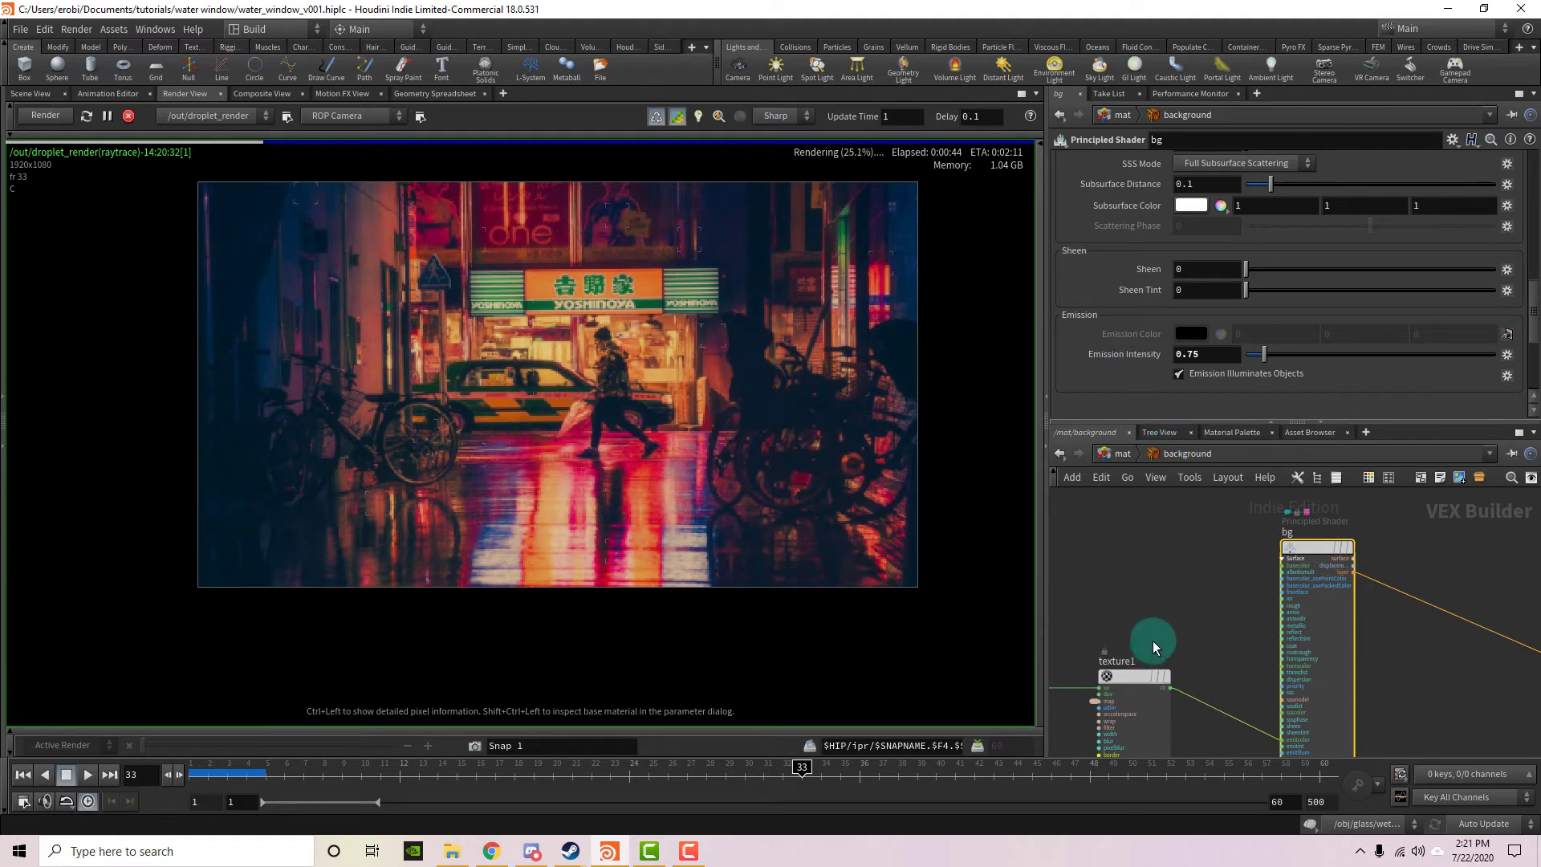
{"action": "left_click_drag", "start_coordinate": [1164, 438], "coordinate": [1095, 358]}
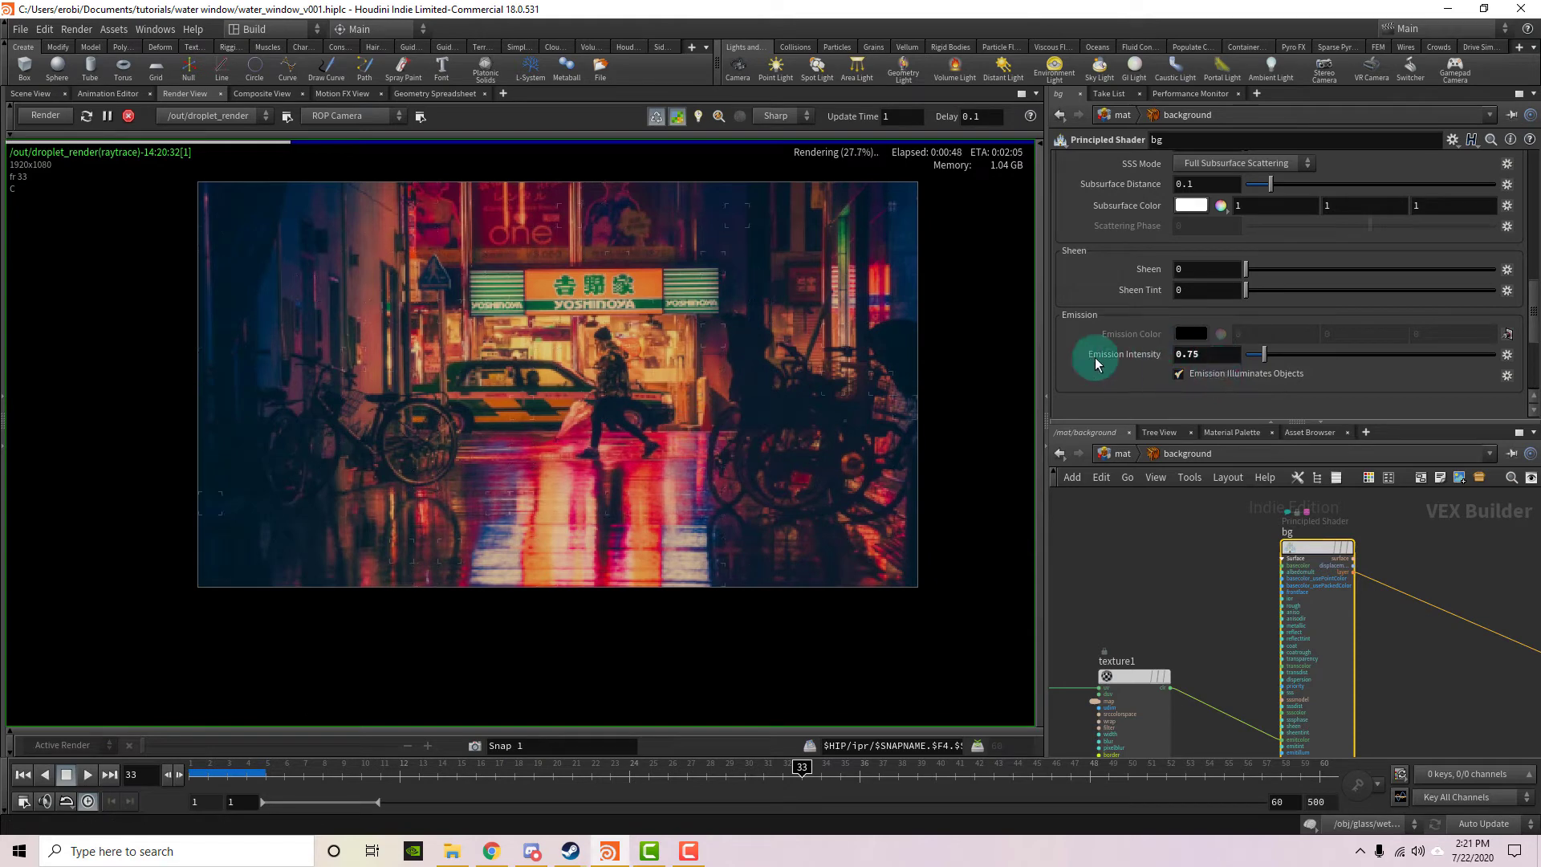
{"action": "left_click_drag", "start_coordinate": [1221, 354], "coordinate": [1159, 377]}
{"action": "left_click_drag", "start_coordinate": [1146, 457], "coordinate": [1287, 435]}
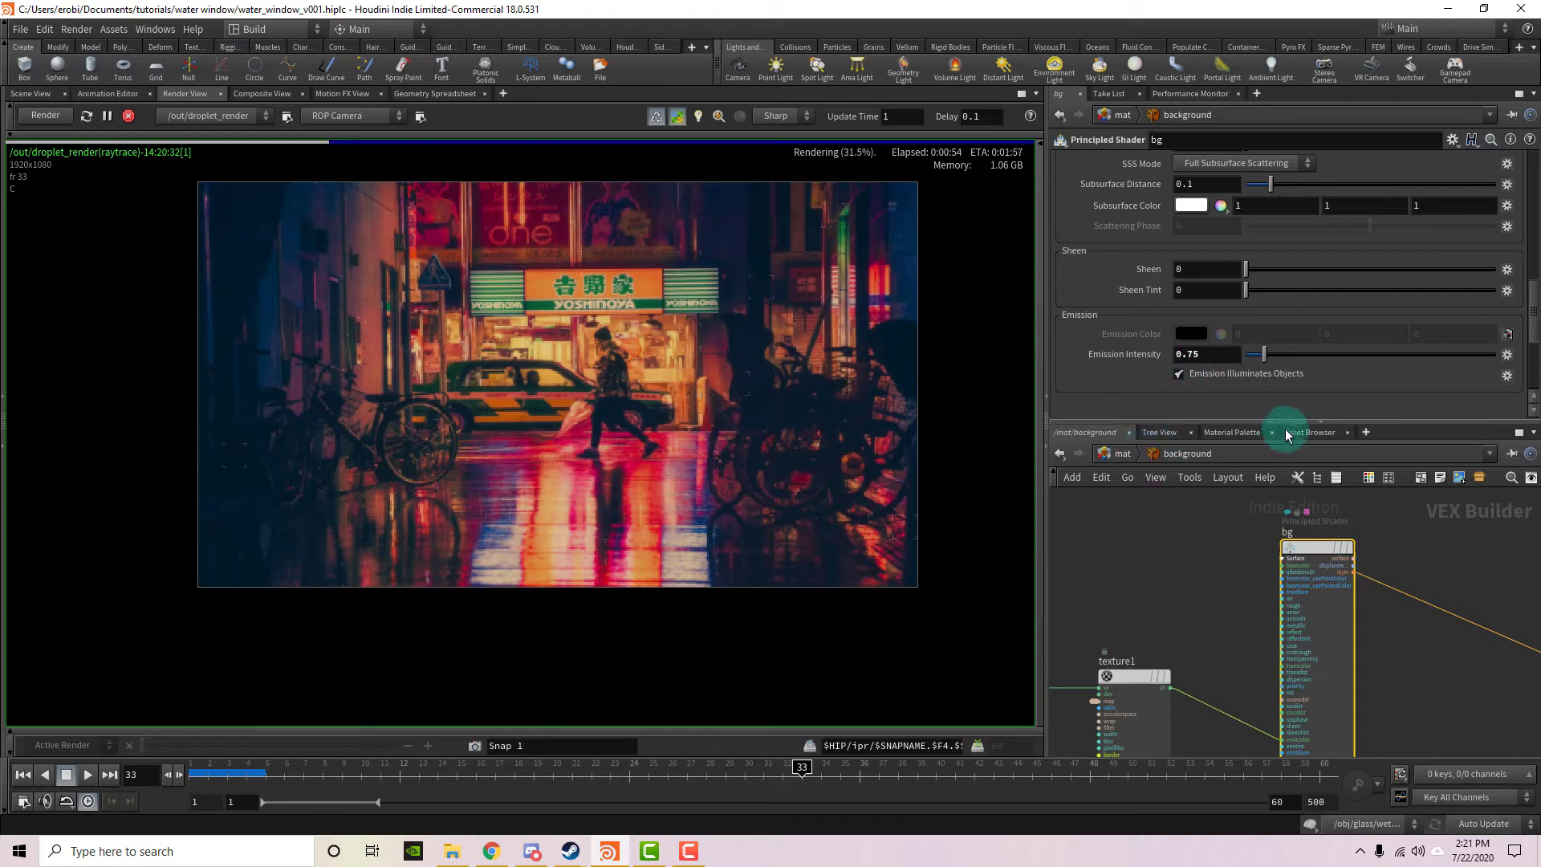
Return to the mat network and set the glass shader's roughness to 0.29.
{"action": "left_click", "coordinate": [1123, 455]}
{"action": "scroll", "coordinate": [1304, 554], "scroll_direction": "down", "scroll_amount": 4}
{"action": "middle_click_drag", "start_coordinate": [1304, 554], "coordinate": [1160, 722]}
{"action": "scroll", "coordinate": [1348, 567], "scroll_direction": "up", "scroll_amount": 2}
{"action": "middle_click_drag", "start_coordinate": [1348, 567], "coordinate": [1317, 601]}
{"action": "scroll", "coordinate": [1272, 554], "scroll_direction": "up", "scroll_amount": 3}
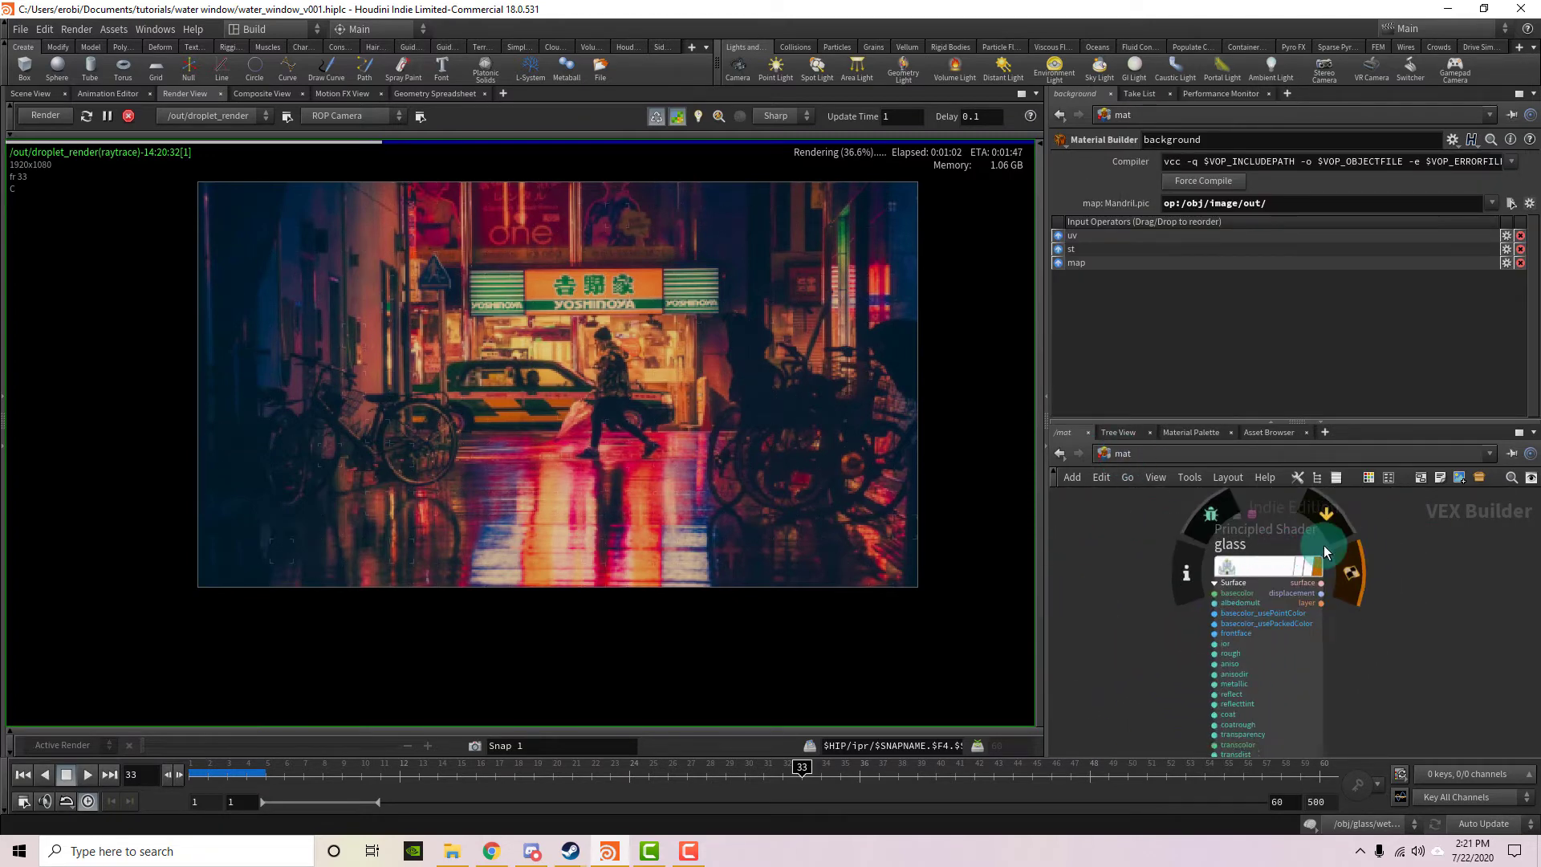
{"action": "left_click", "coordinate": [1265, 567]}
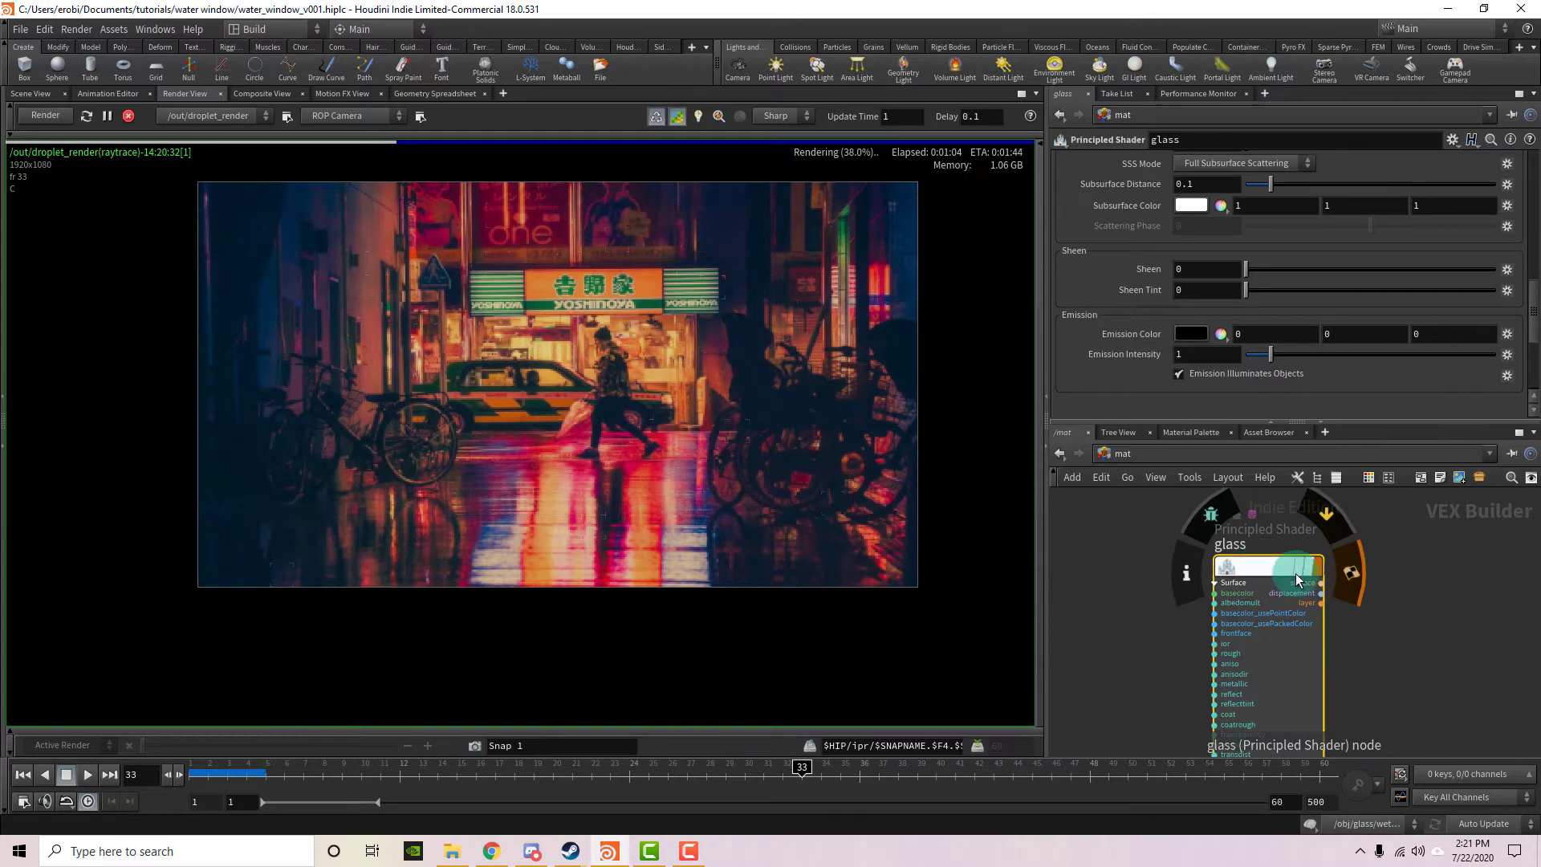
{"action": "left_click", "coordinate": [1253, 329]}
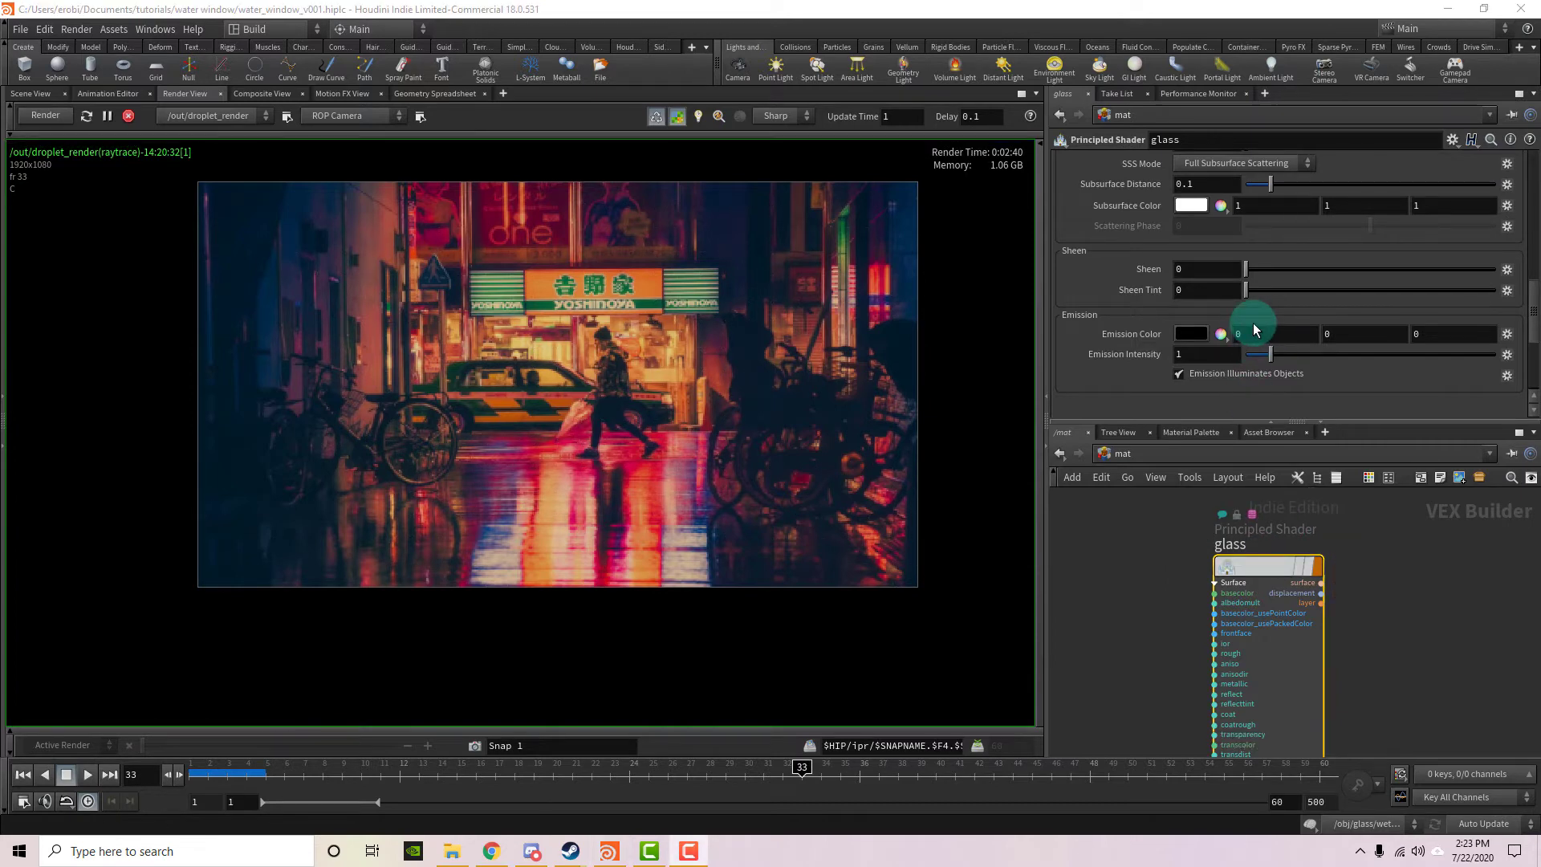
{"action": "scroll", "coordinate": [1253, 322], "scroll_direction": "down", "scroll_amount": 1}
{"action": "scroll", "coordinate": [1280, 265], "scroll_direction": "up", "scroll_amount": 10}
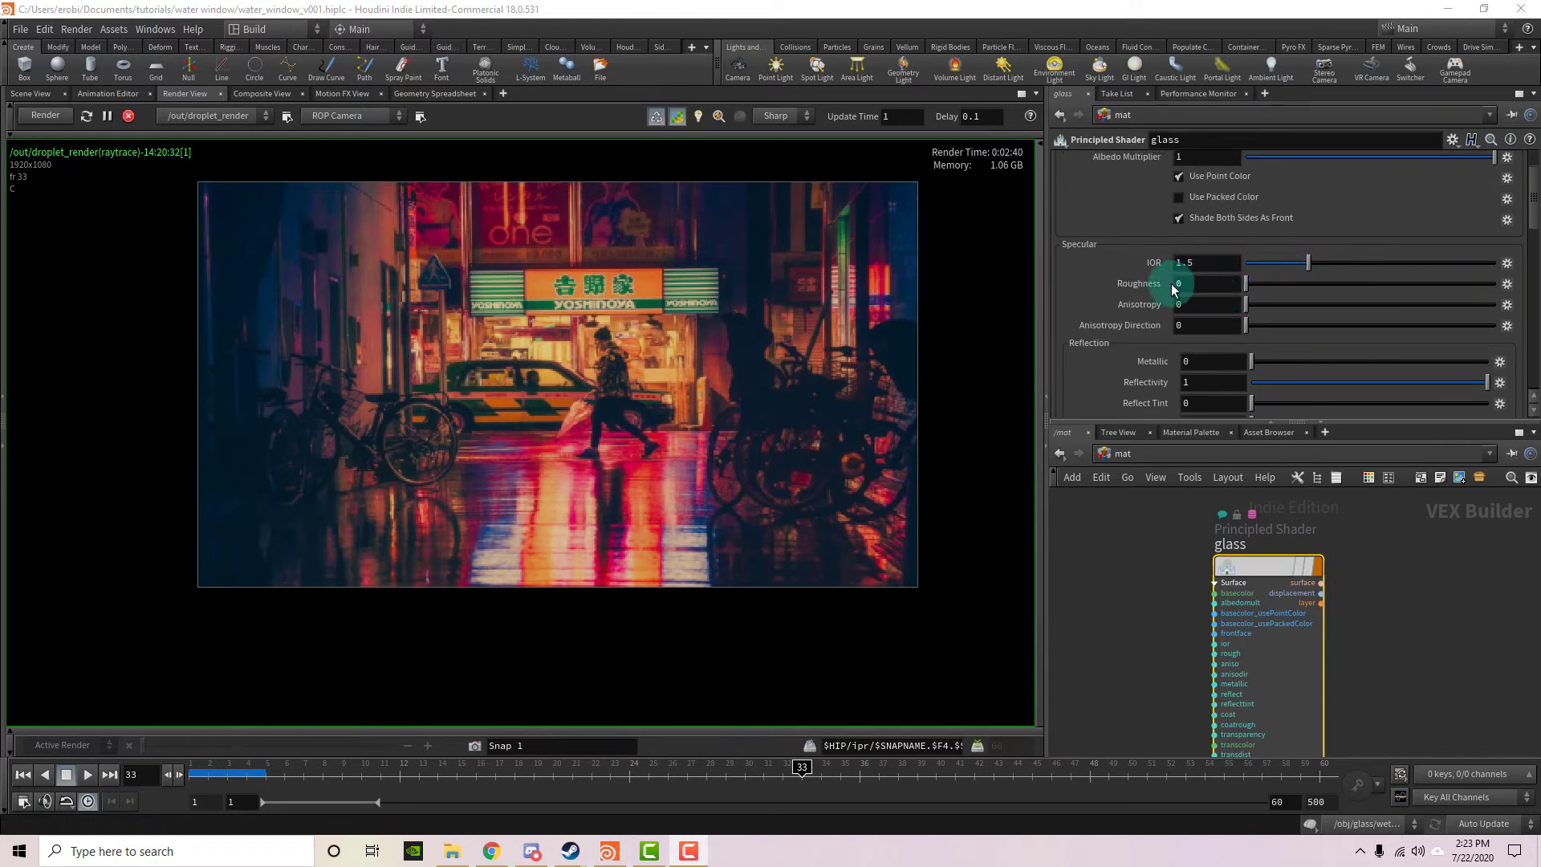
{"action": "left_click_drag", "start_coordinate": [1247, 285], "coordinate": [1318, 289]}
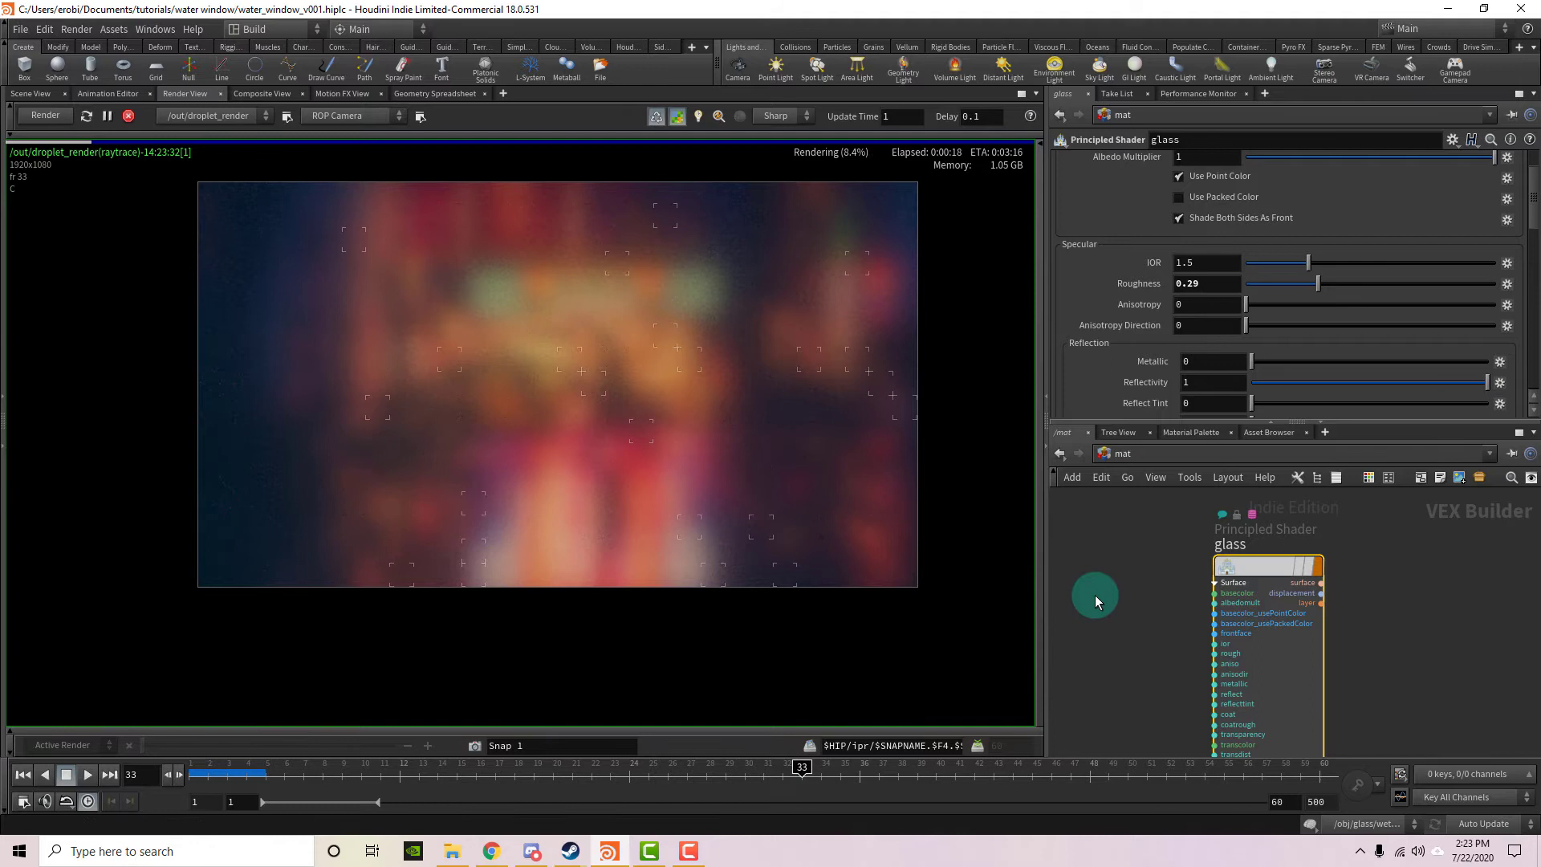
Connect the multiply1 product output to the glass shader's rough input.
{"action": "middle_click_drag", "start_coordinate": [1095, 595], "coordinate": [1176, 600]}
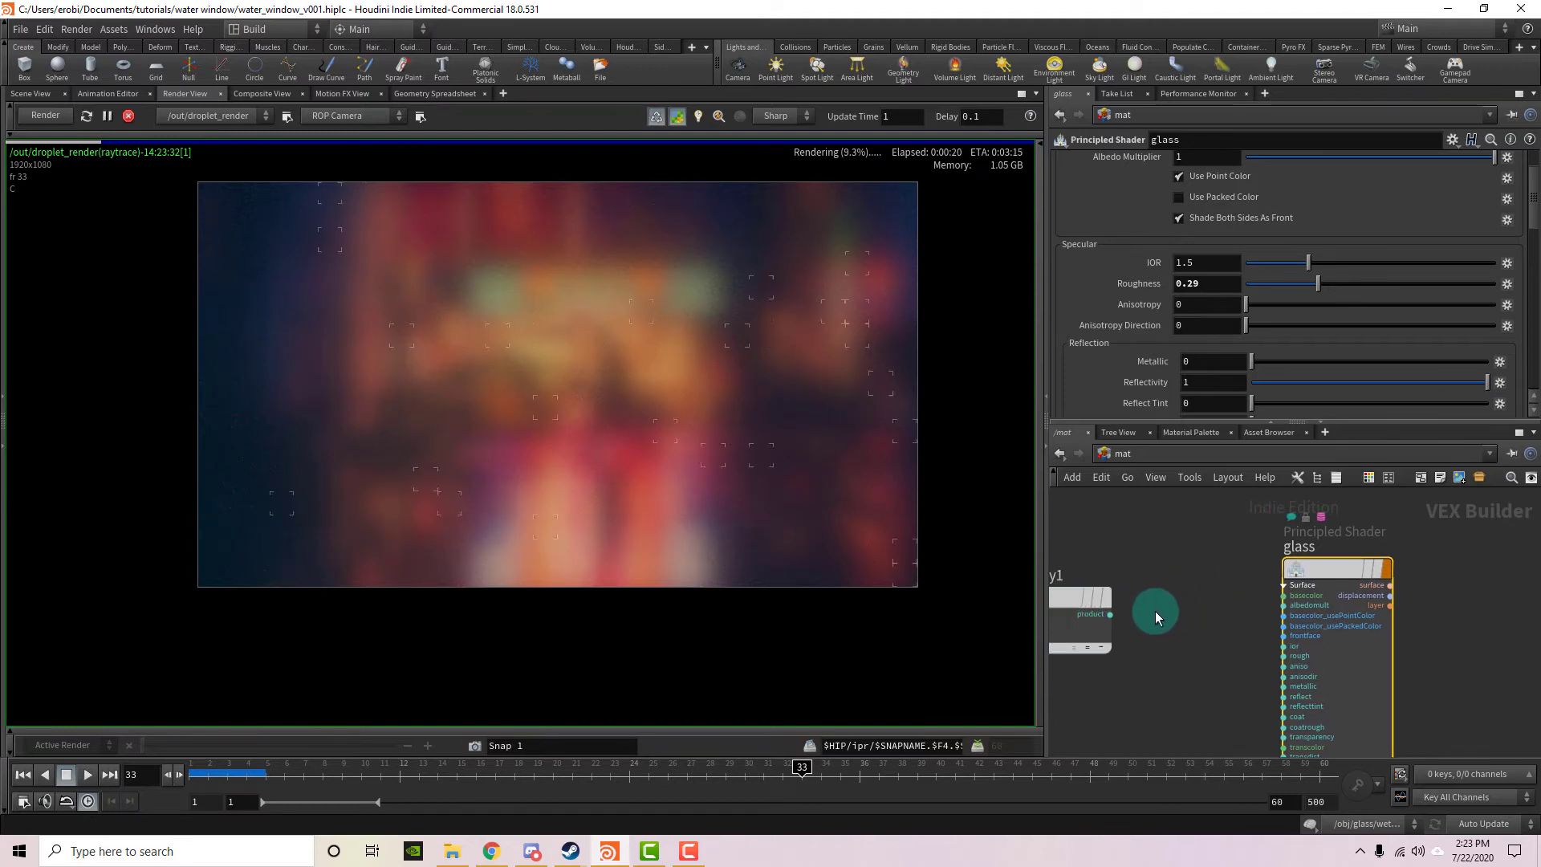
{"action": "scroll", "coordinate": [1164, 616], "scroll_direction": "down", "scroll_amount": 3}
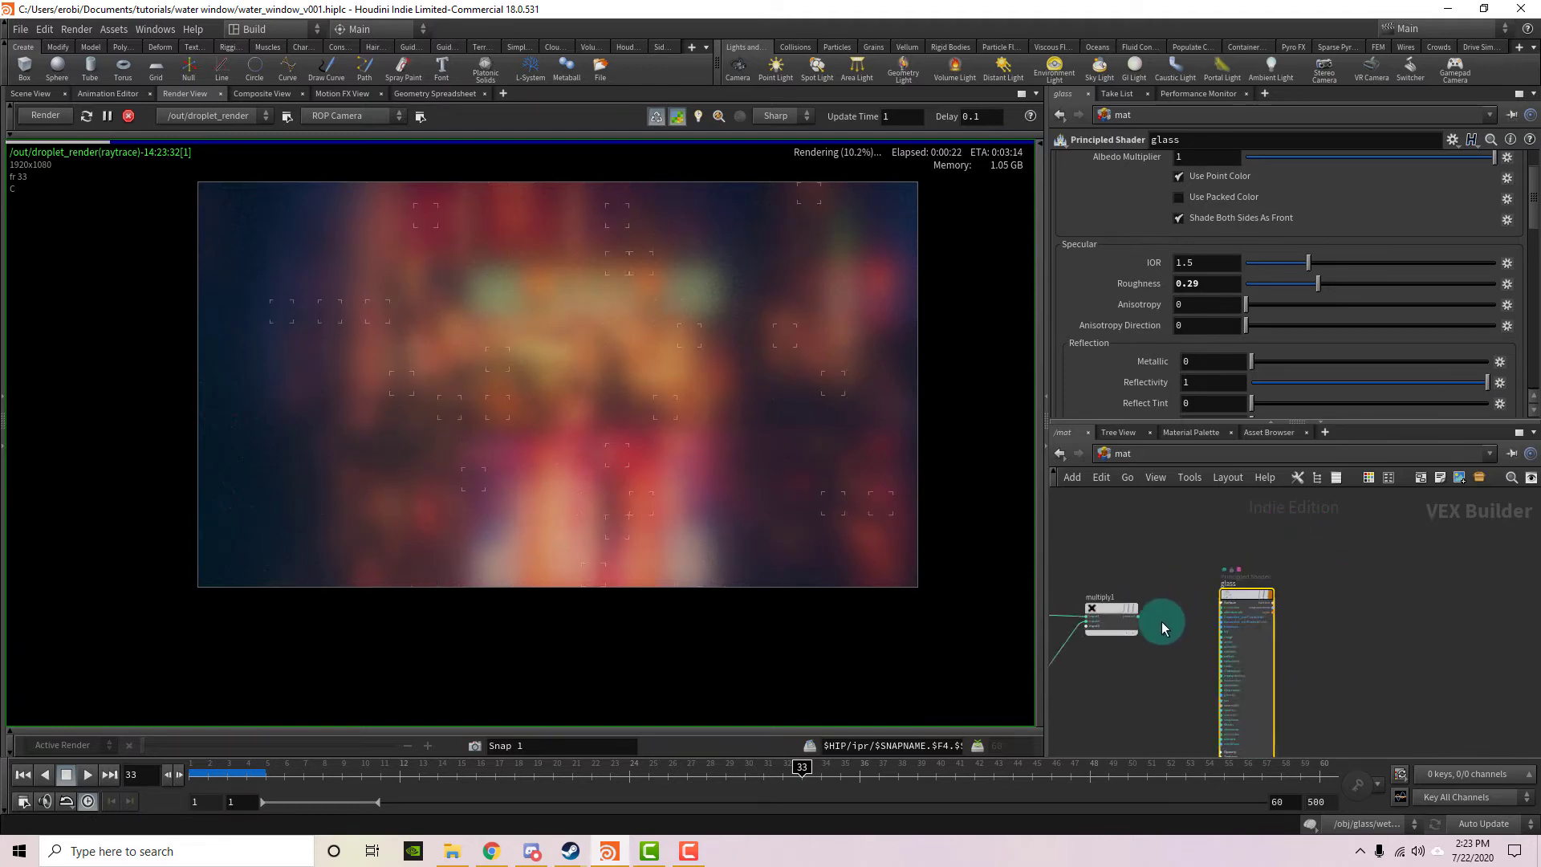
{"action": "middle_click_drag", "start_coordinate": [1160, 628], "coordinate": [1290, 595]}
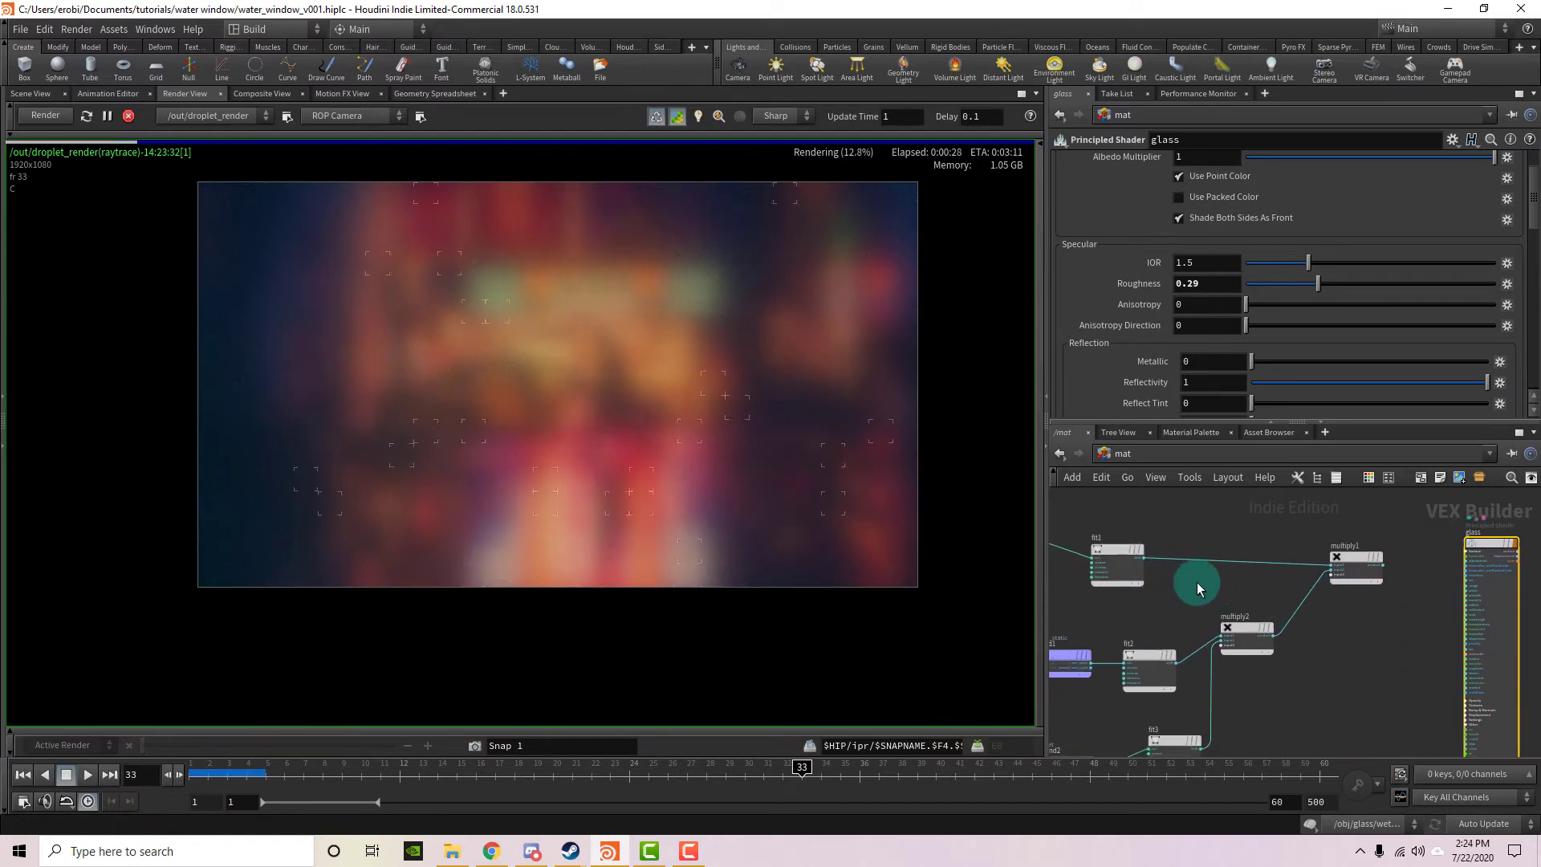
{"action": "middle_click_drag", "start_coordinate": [1187, 587], "coordinate": [1228, 560]}
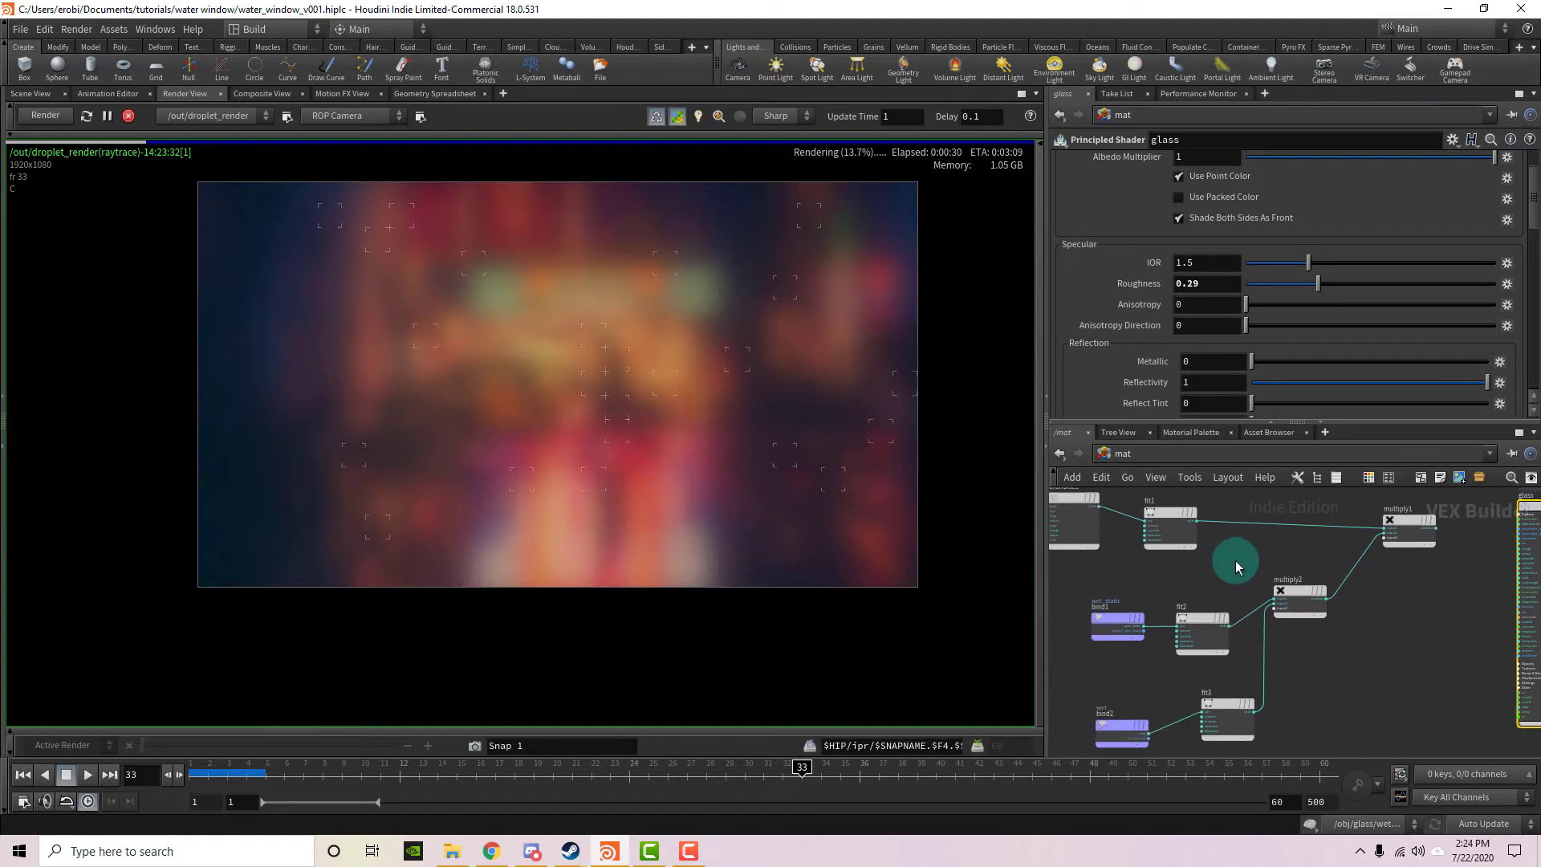
{"action": "scroll", "coordinate": [1365, 523], "scroll_direction": "up", "scroll_amount": 5}
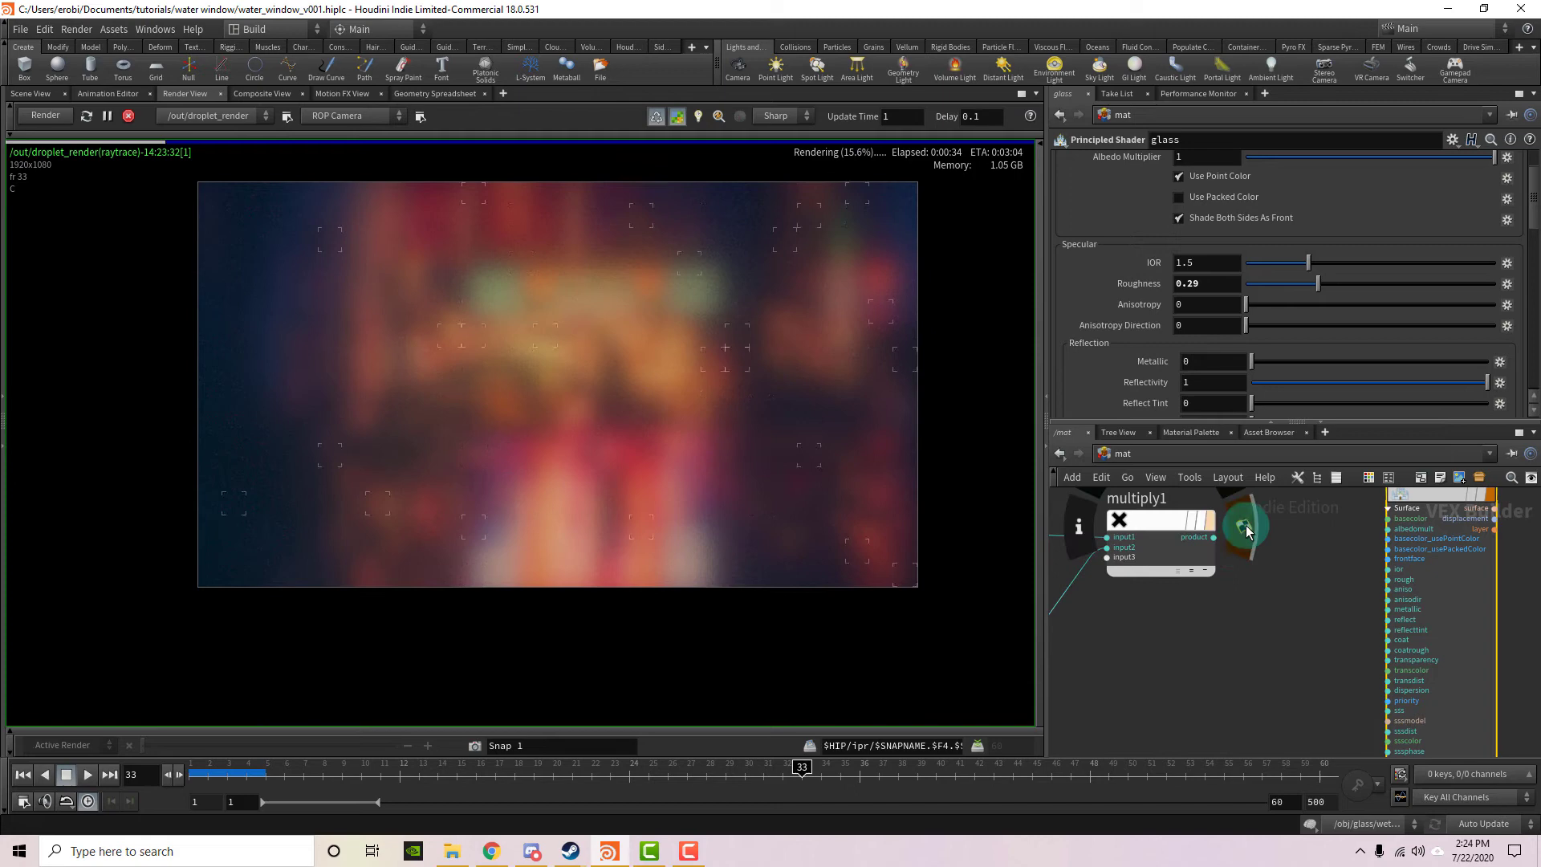
{"action": "left_click", "coordinate": [1212, 537]}
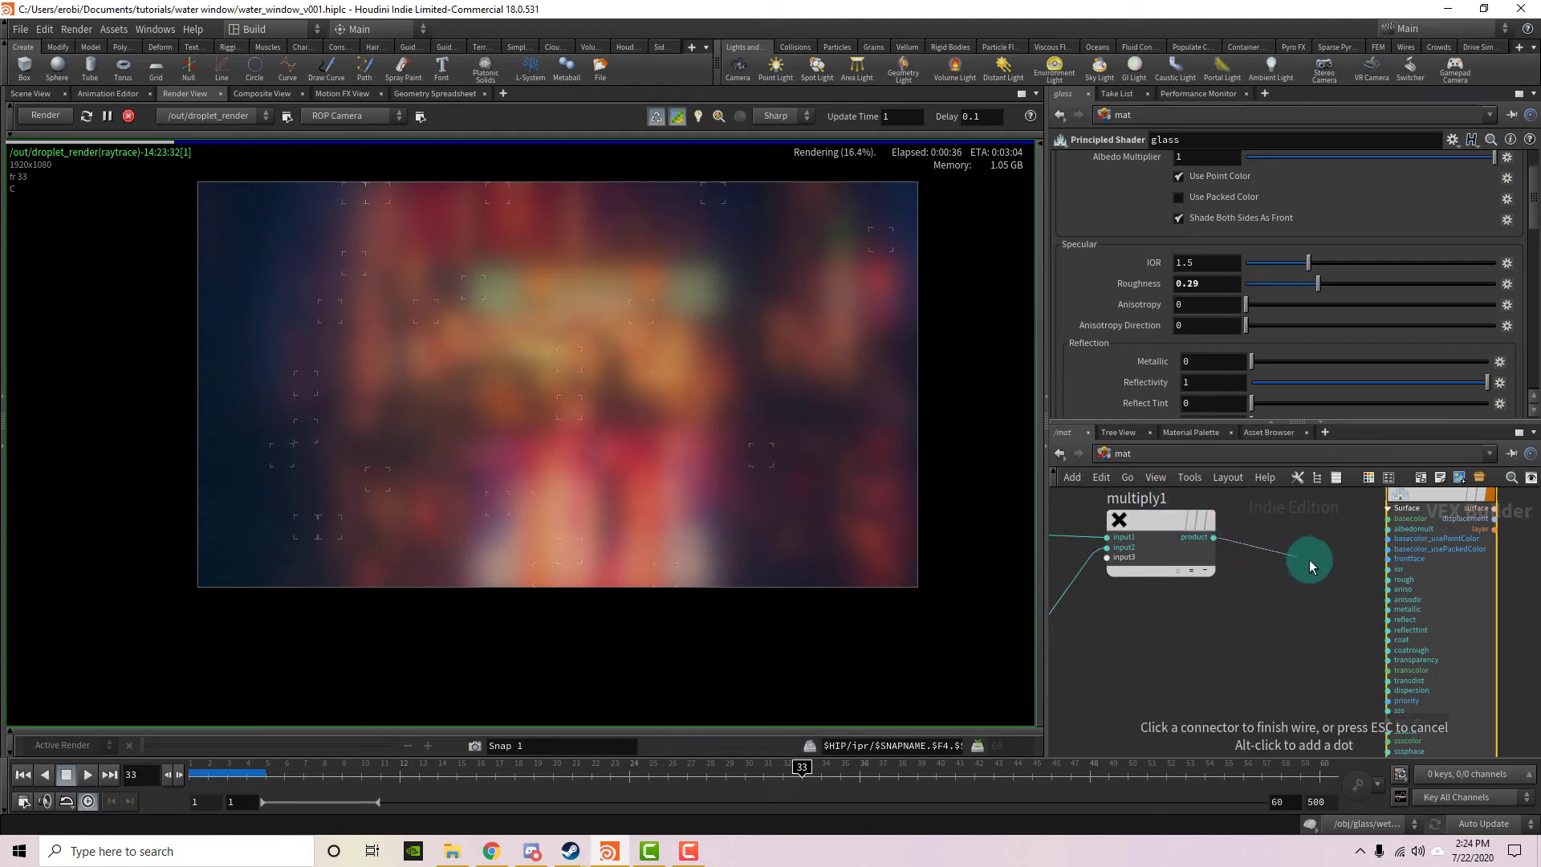
{"action": "left_click", "coordinate": [1356, 584]}
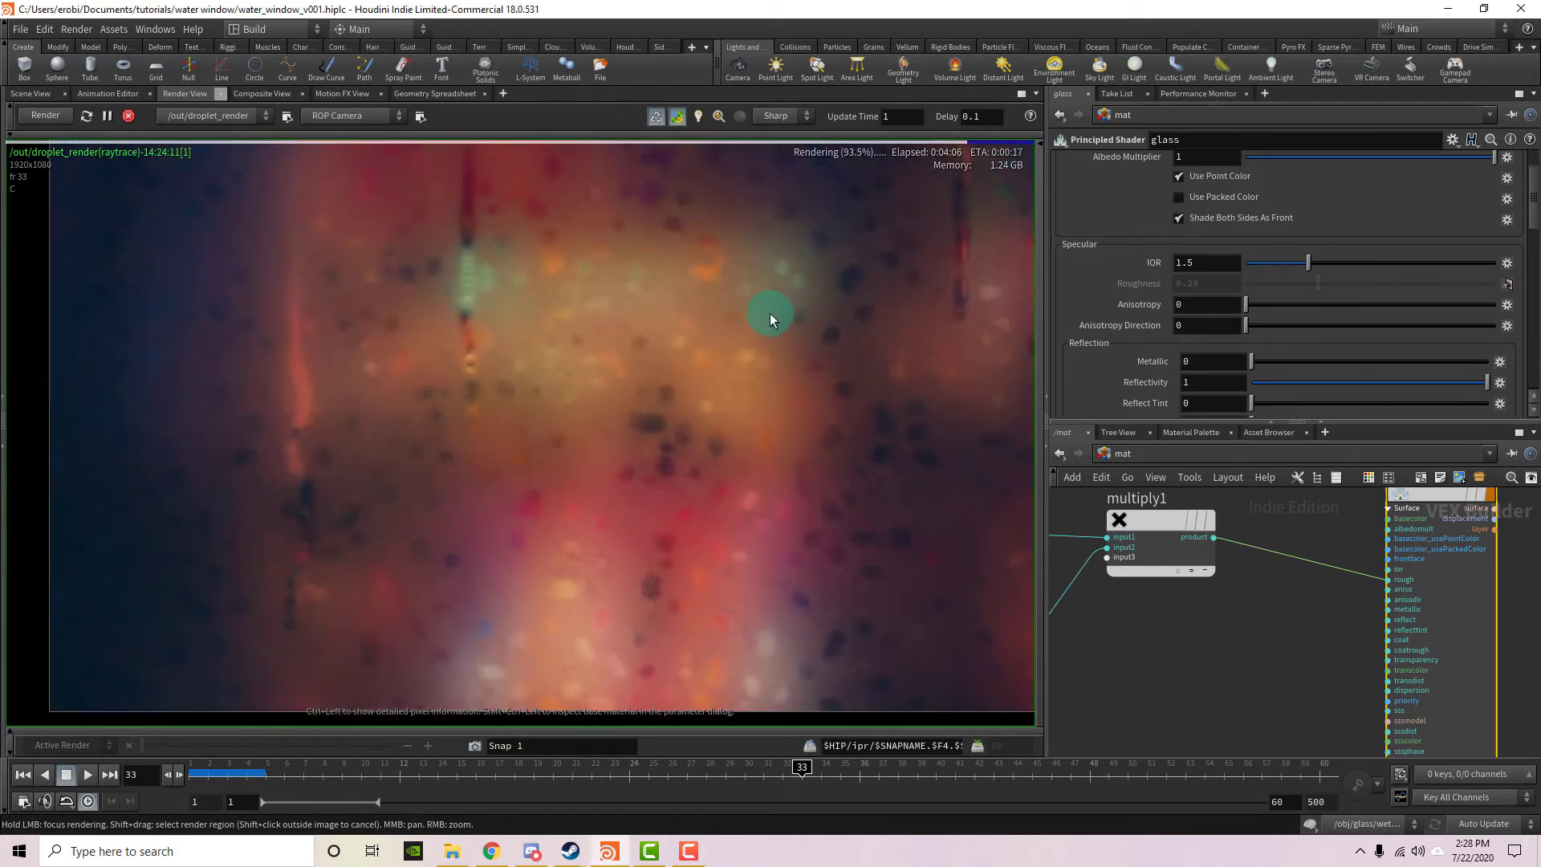
Inspect the water streaks and droplets on the foggy glass in the render.
{"action": "right_click_drag", "start_coordinate": [600, 354], "coordinate": [603, 303]}
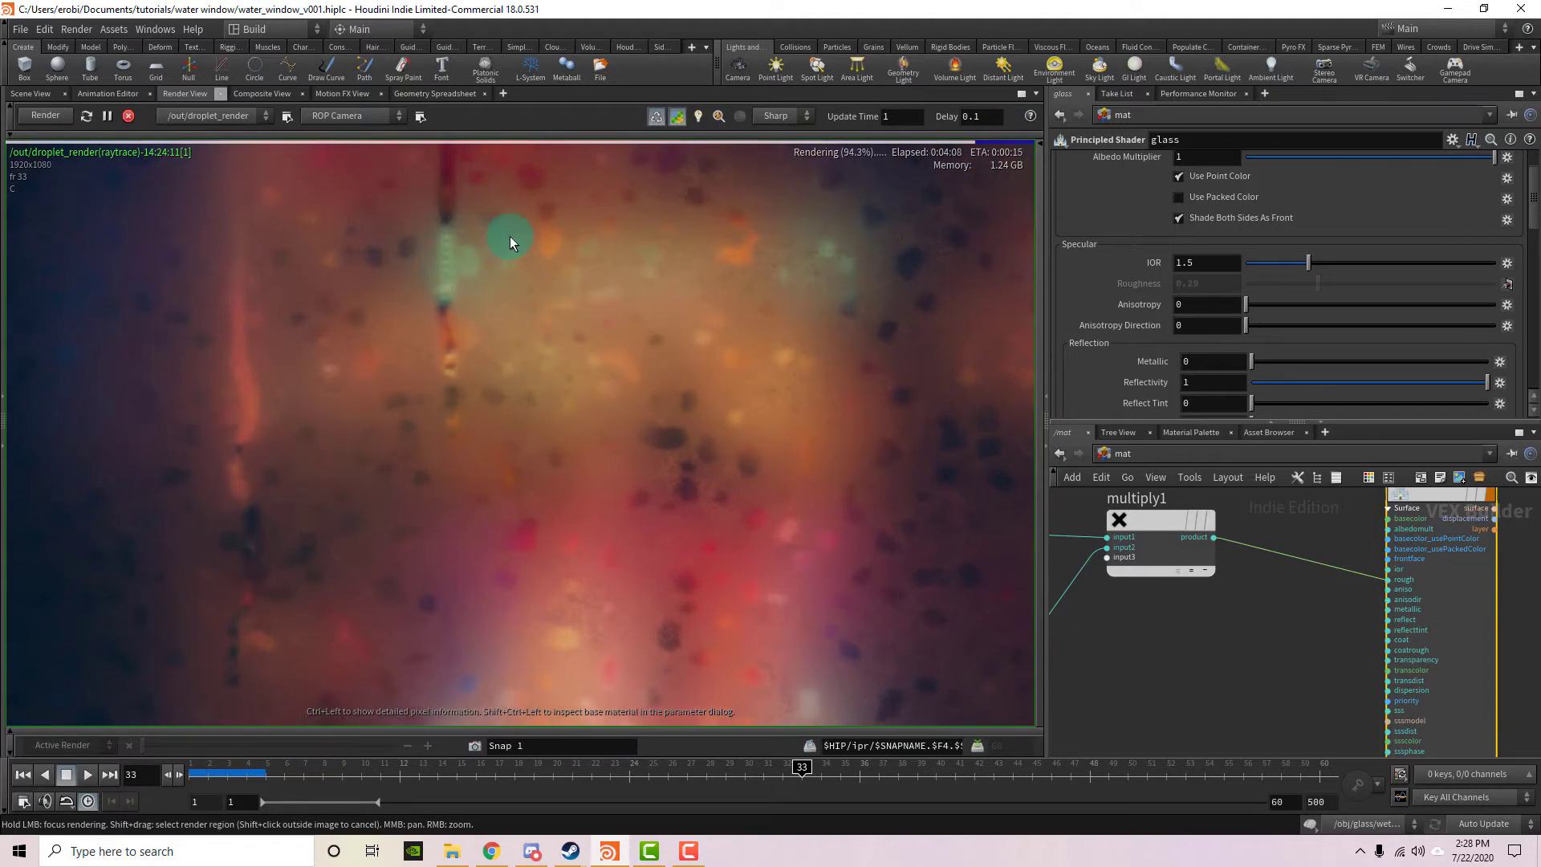
{"action": "middle_click_drag", "start_coordinate": [509, 236], "coordinate": [546, 312]}
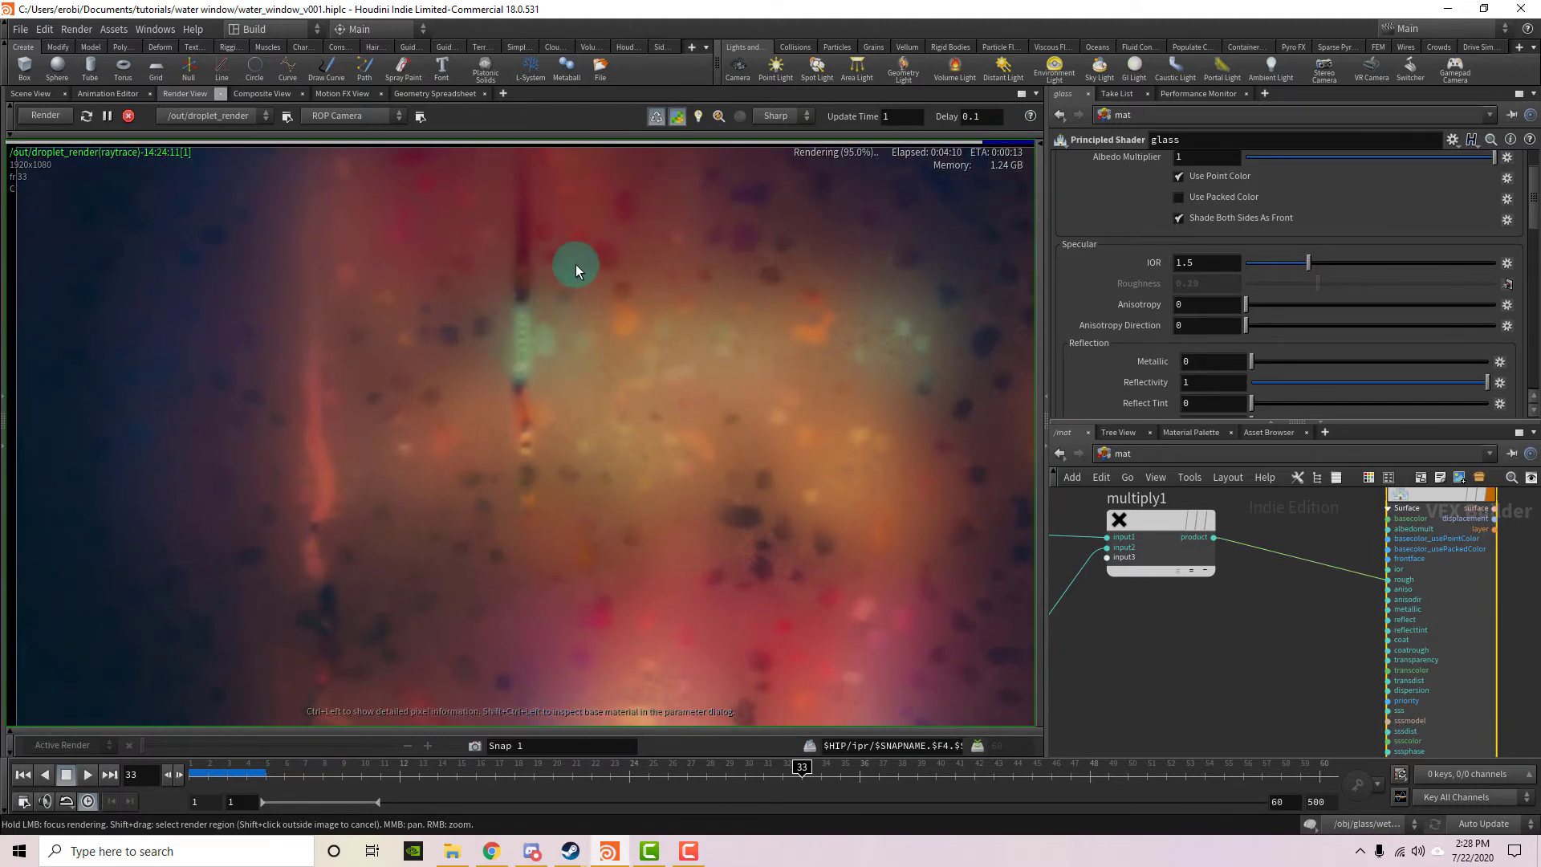
{"action": "right_click_drag", "start_coordinate": [575, 263], "coordinate": [521, 262]}
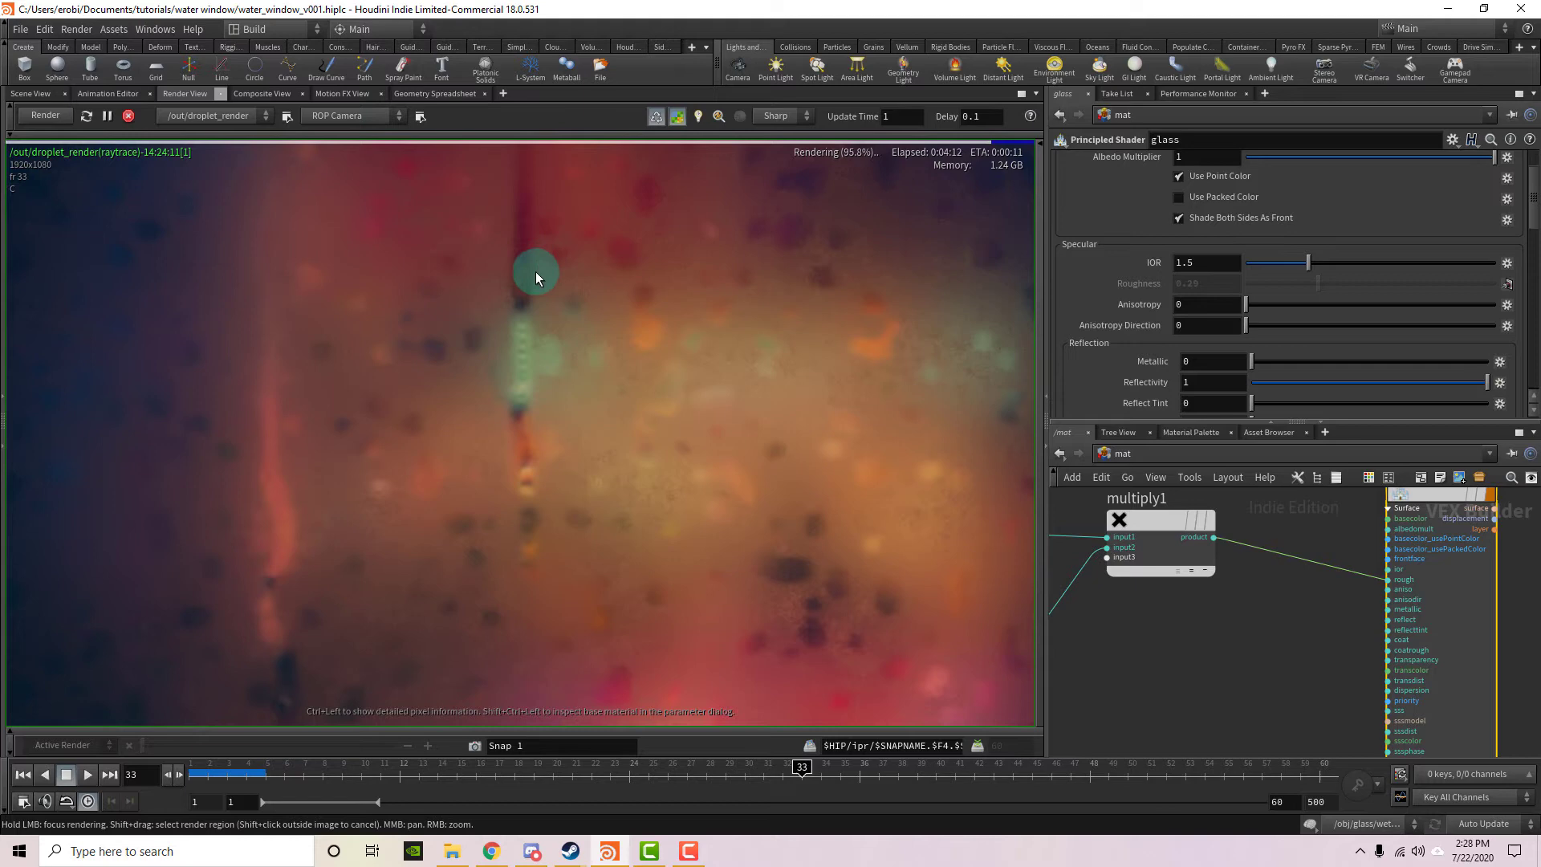
{"action": "middle_click_drag", "start_coordinate": [536, 271], "coordinate": [651, 305]}
{"action": "left_click", "coordinate": [1397, 652]}
{"action": "scroll", "coordinate": [1241, 633], "scroll_direction": "down", "scroll_amount": 3}
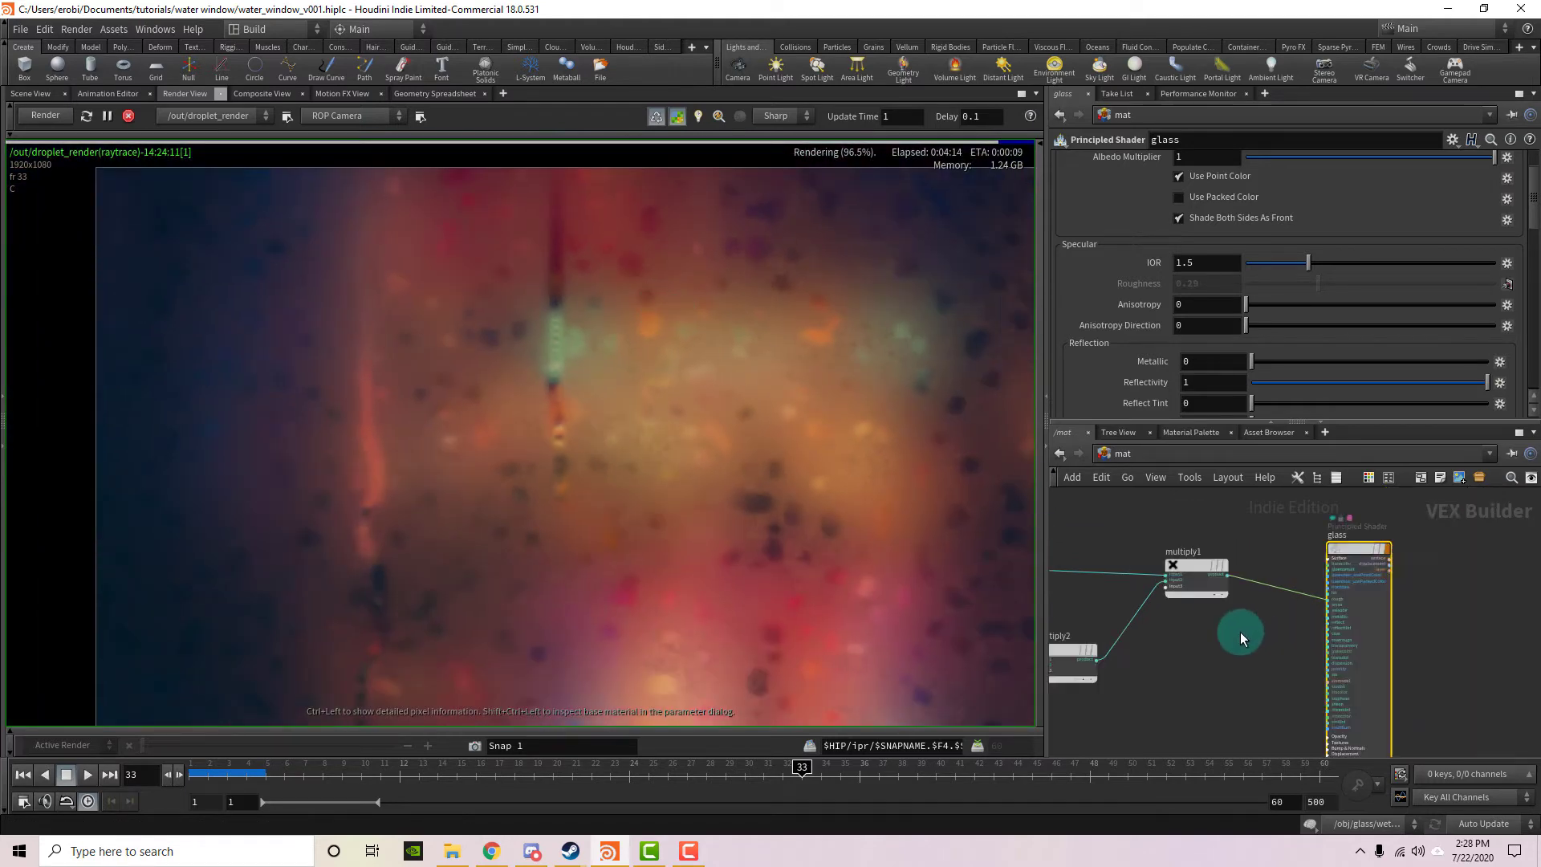
Trace the nodes feeding the glass roughness and examine the turbnoise1 node's settings.
{"action": "middle_click_drag", "start_coordinate": [1204, 636], "coordinate": [1293, 597]}
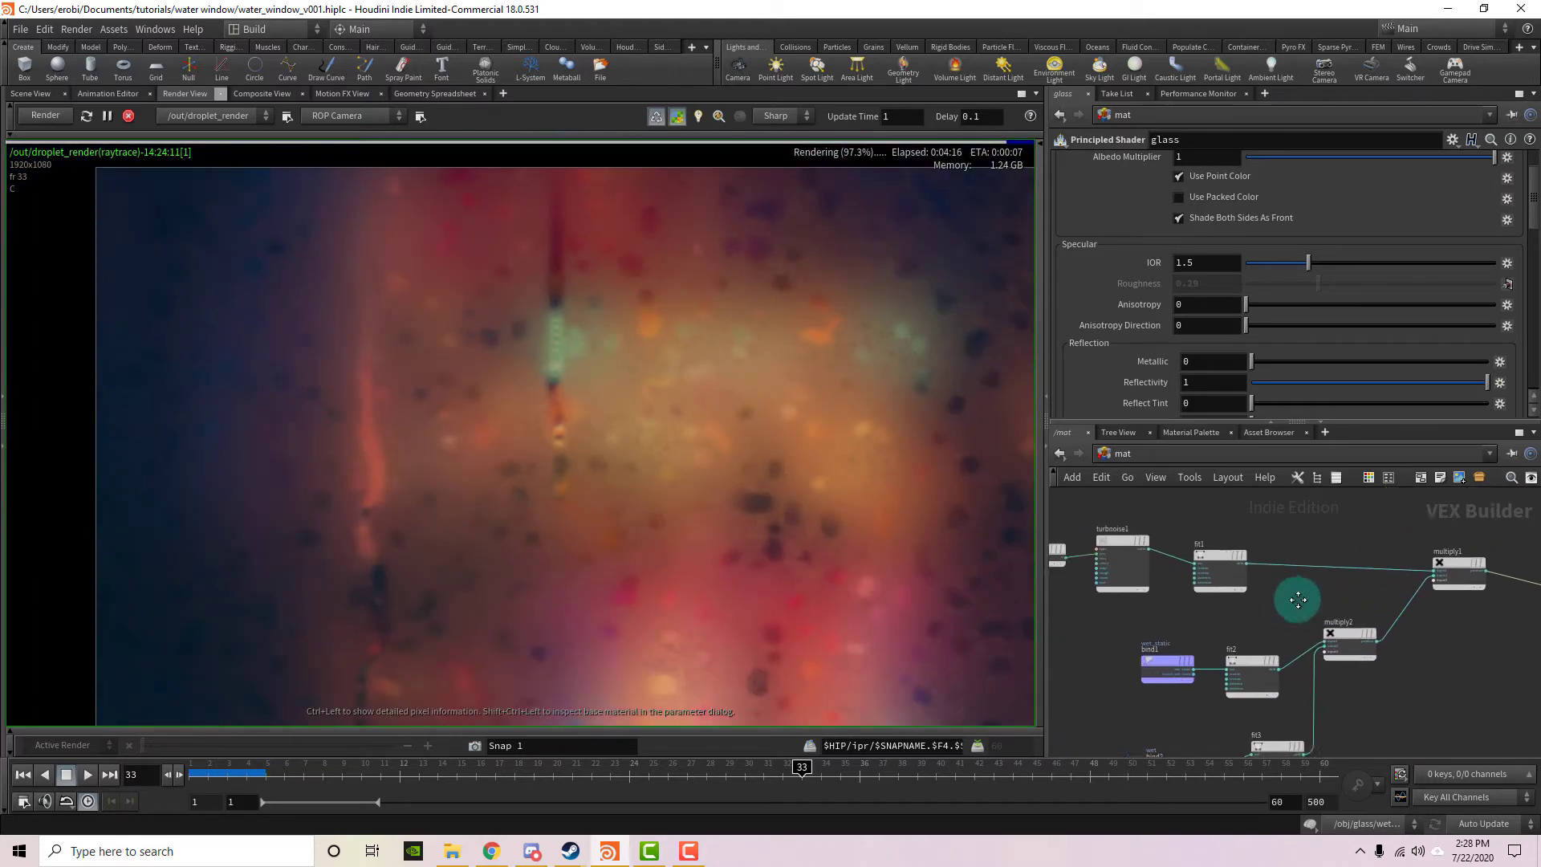
{"action": "scroll", "coordinate": [1293, 596], "scroll_direction": "down", "scroll_amount": 2}
{"action": "scroll", "coordinate": [1193, 563], "scroll_direction": "up", "scroll_amount": 4}
{"action": "mouse_move", "coordinate": [1151, 554]}
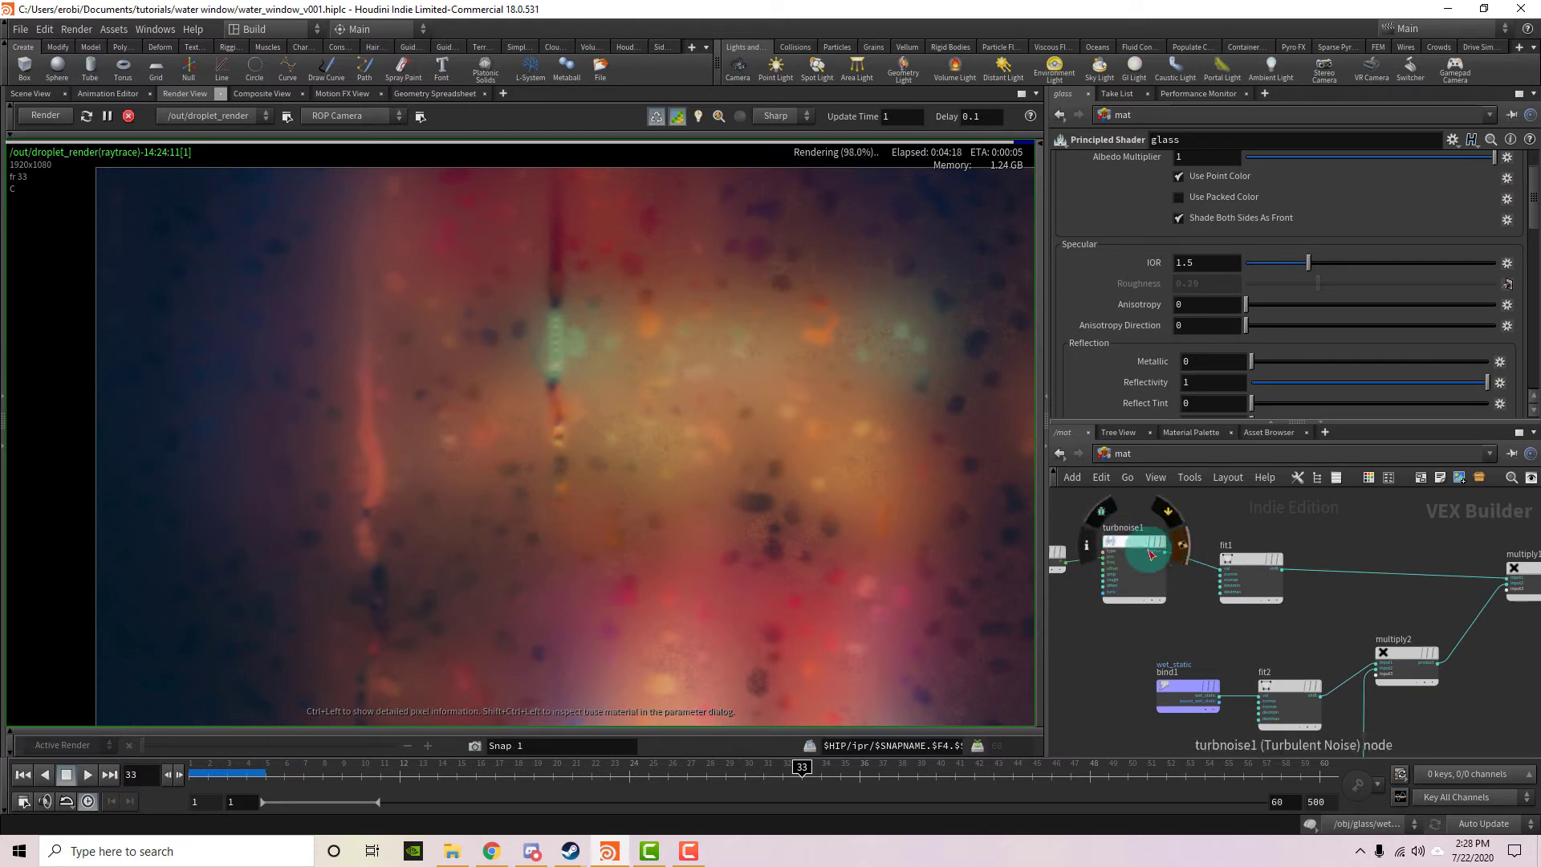
{"action": "middle_click_drag", "start_coordinate": [1336, 649], "coordinate": [1314, 633]}
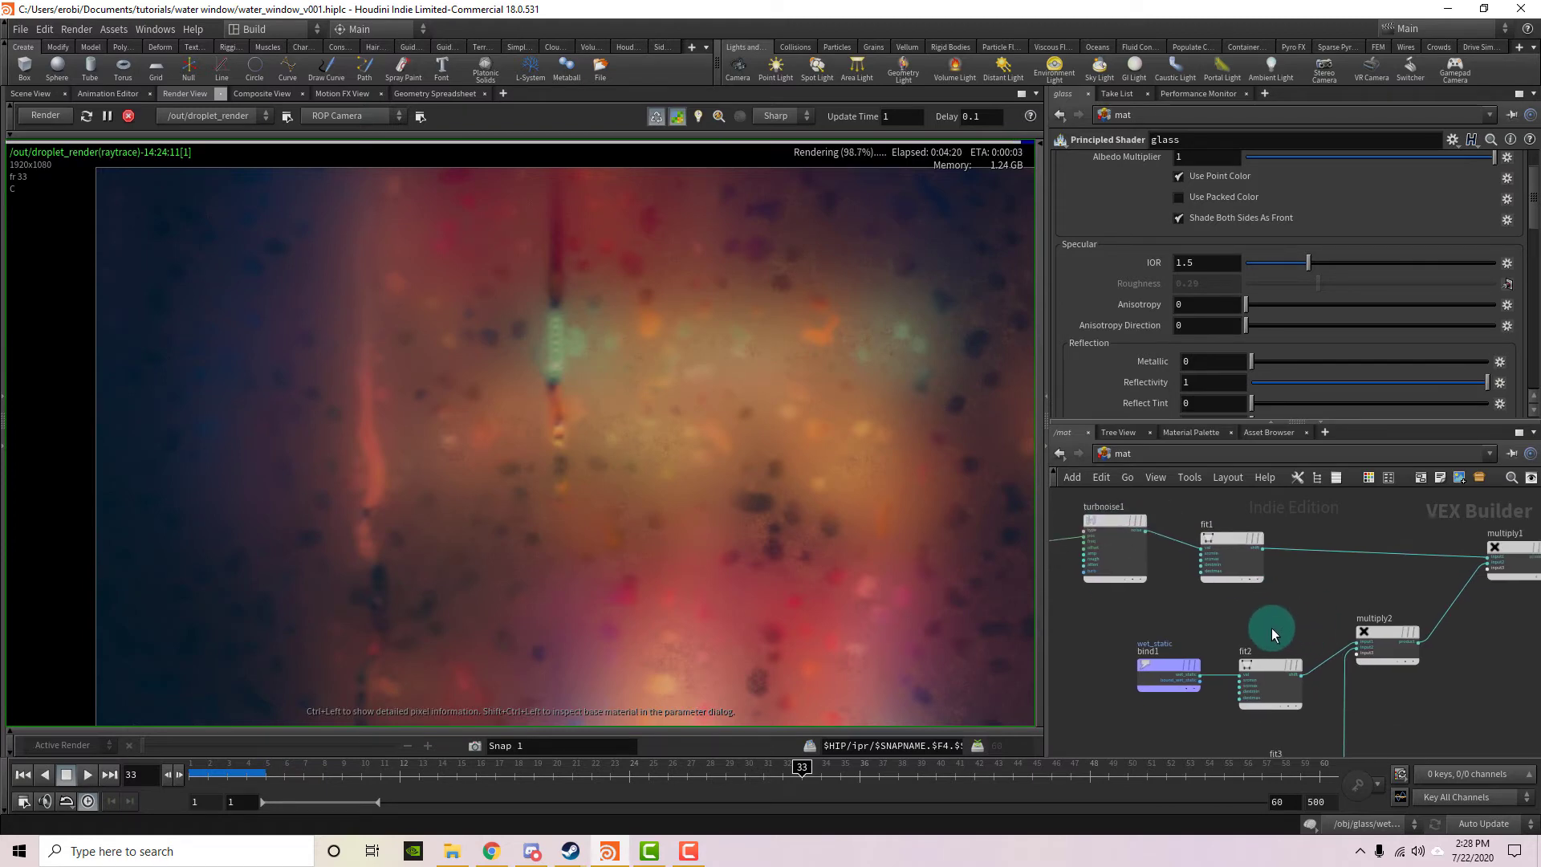
{"action": "left_click", "coordinate": [1119, 523]}
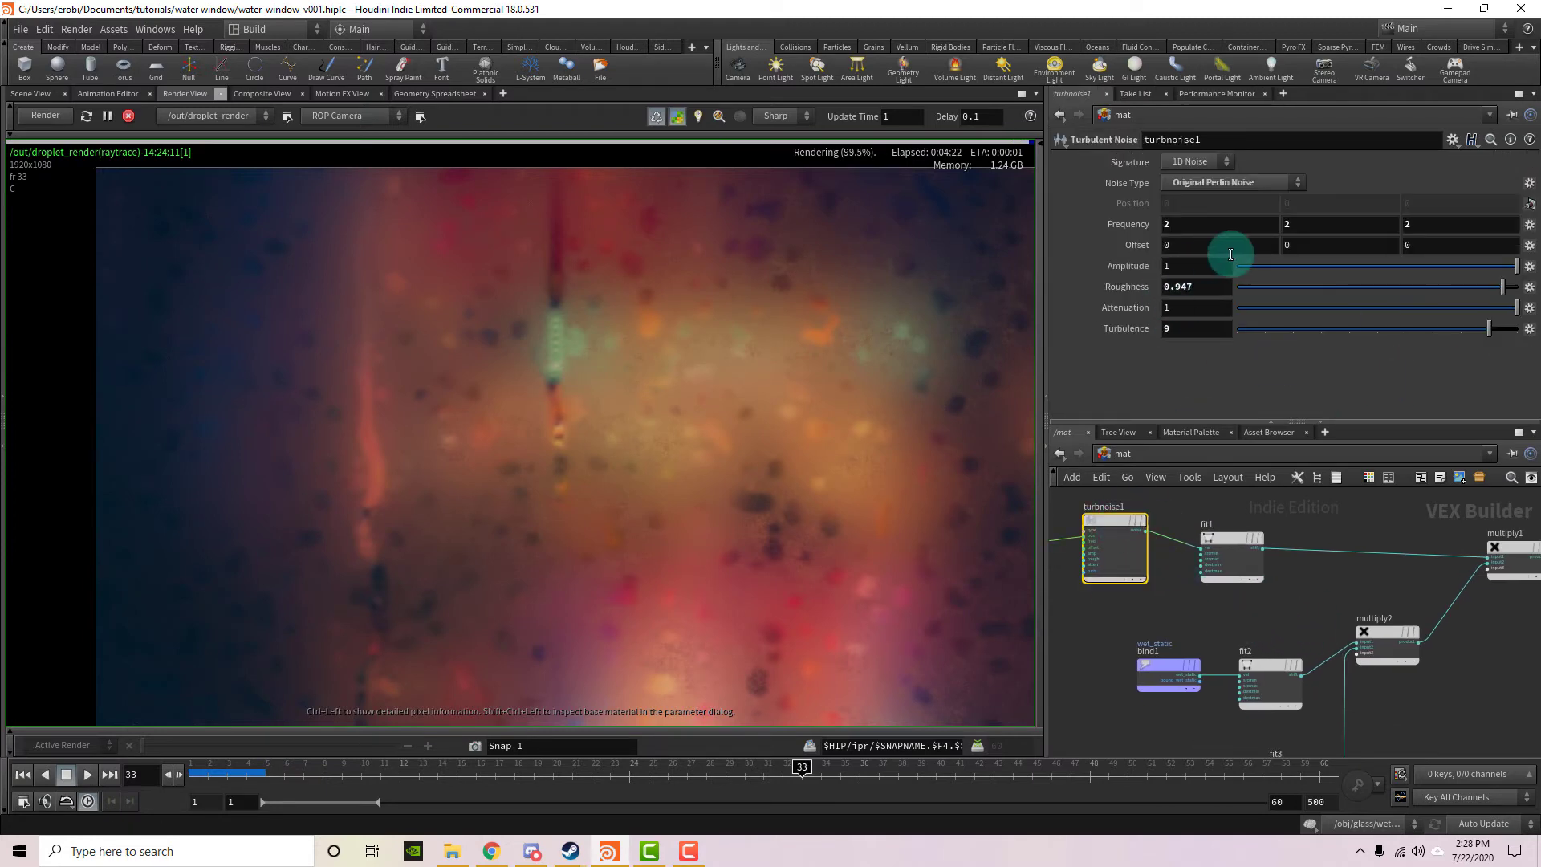
{"action": "scroll", "coordinate": [1333, 585], "scroll_direction": "down", "scroll_amount": 3}
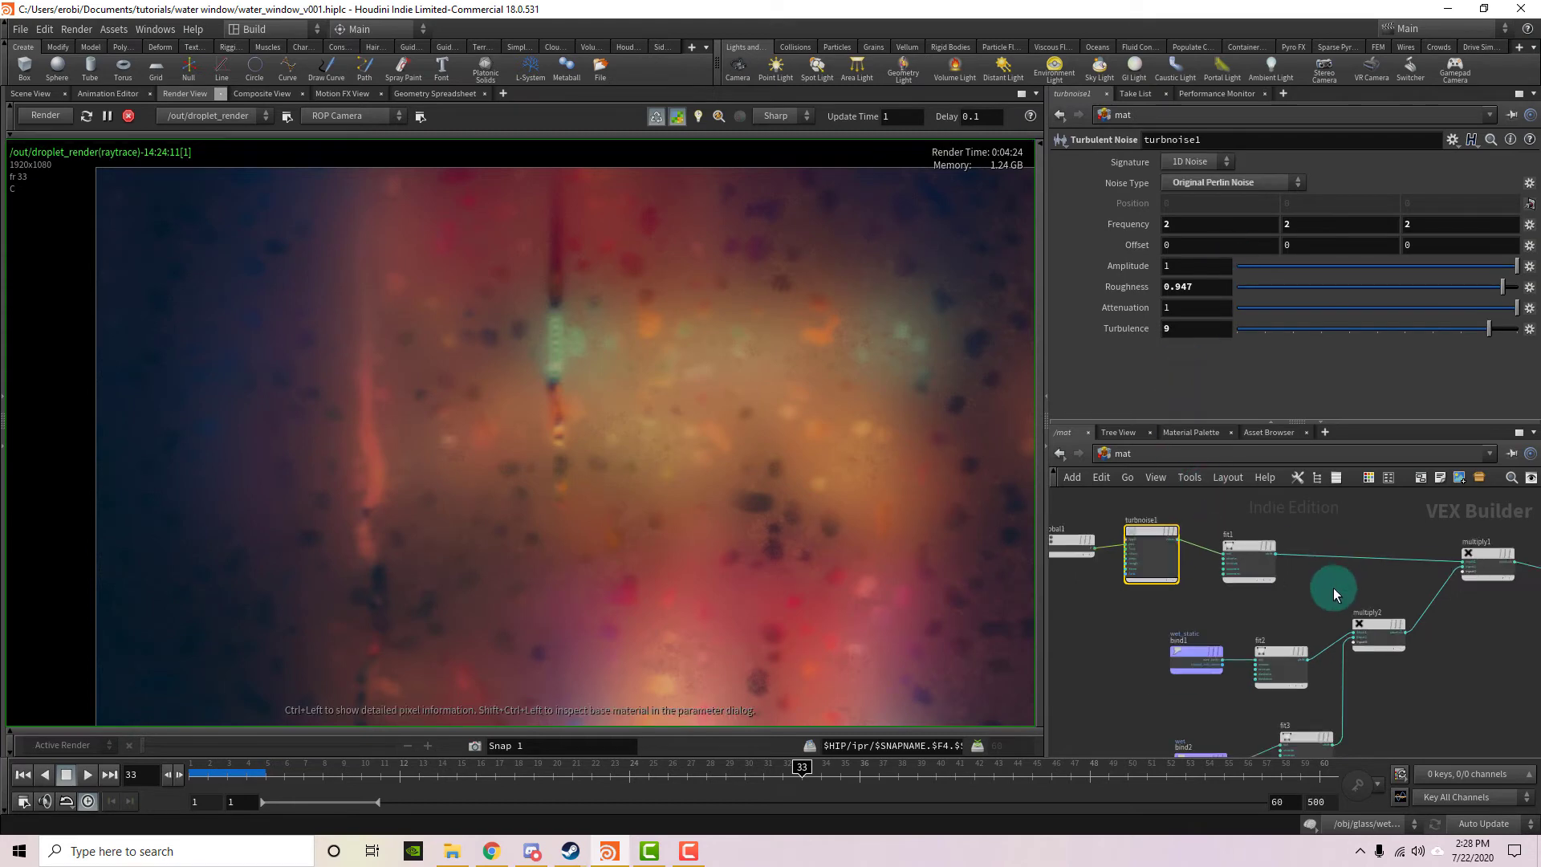
{"action": "scroll", "coordinate": [1207, 563], "scroll_direction": "up", "scroll_amount": 1}
Select the bind1 and bind2 nodes to examine the wetness attributes feeding the roughness mask.
{"action": "left_click", "coordinate": [1166, 688]}
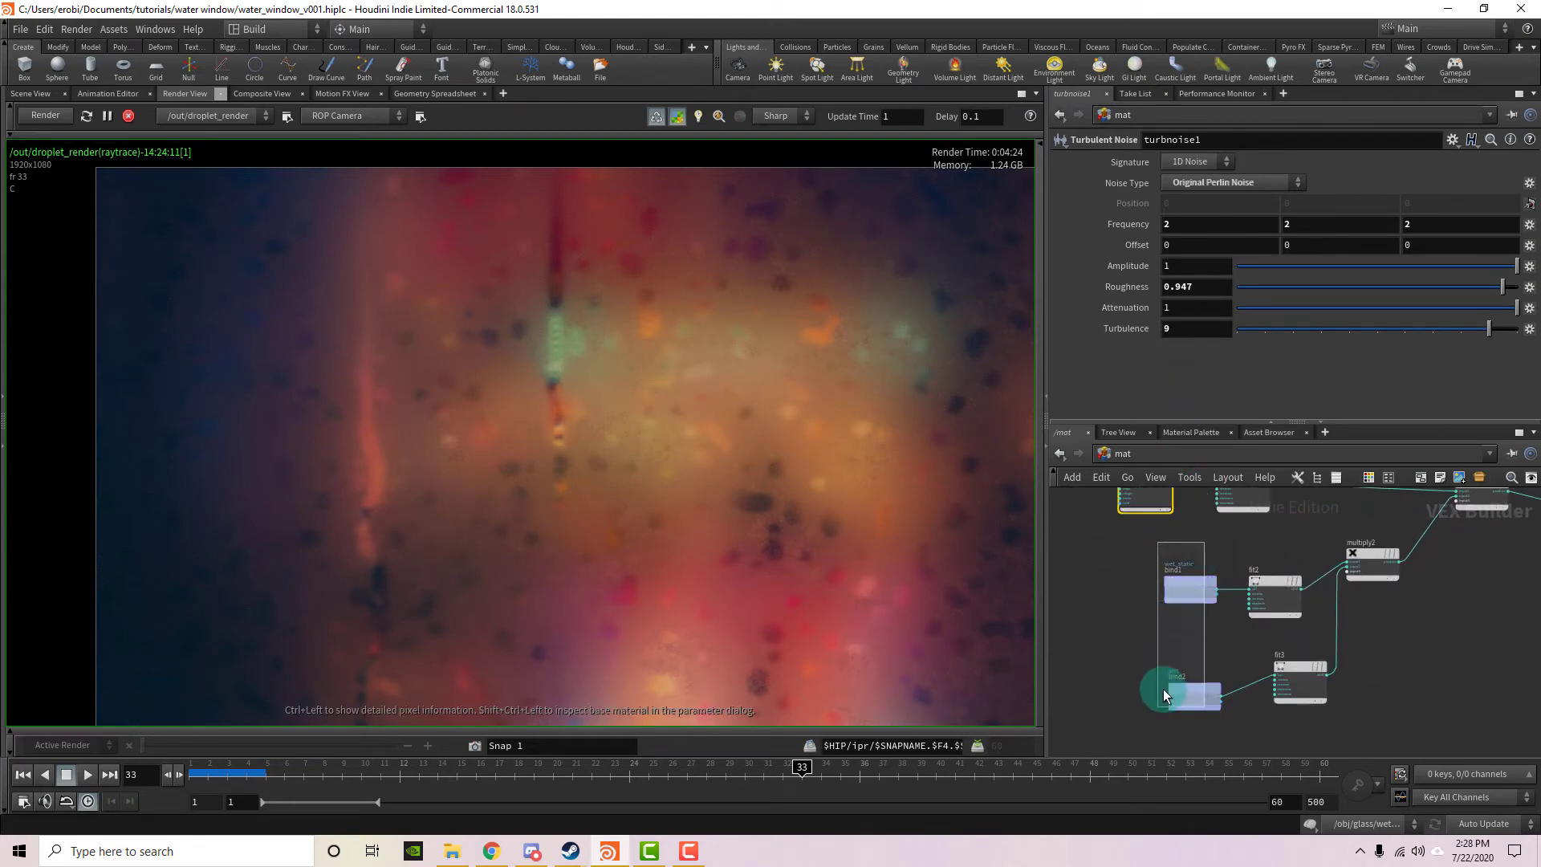
{"action": "left_click", "coordinate": [1178, 566], "text": "shift"}
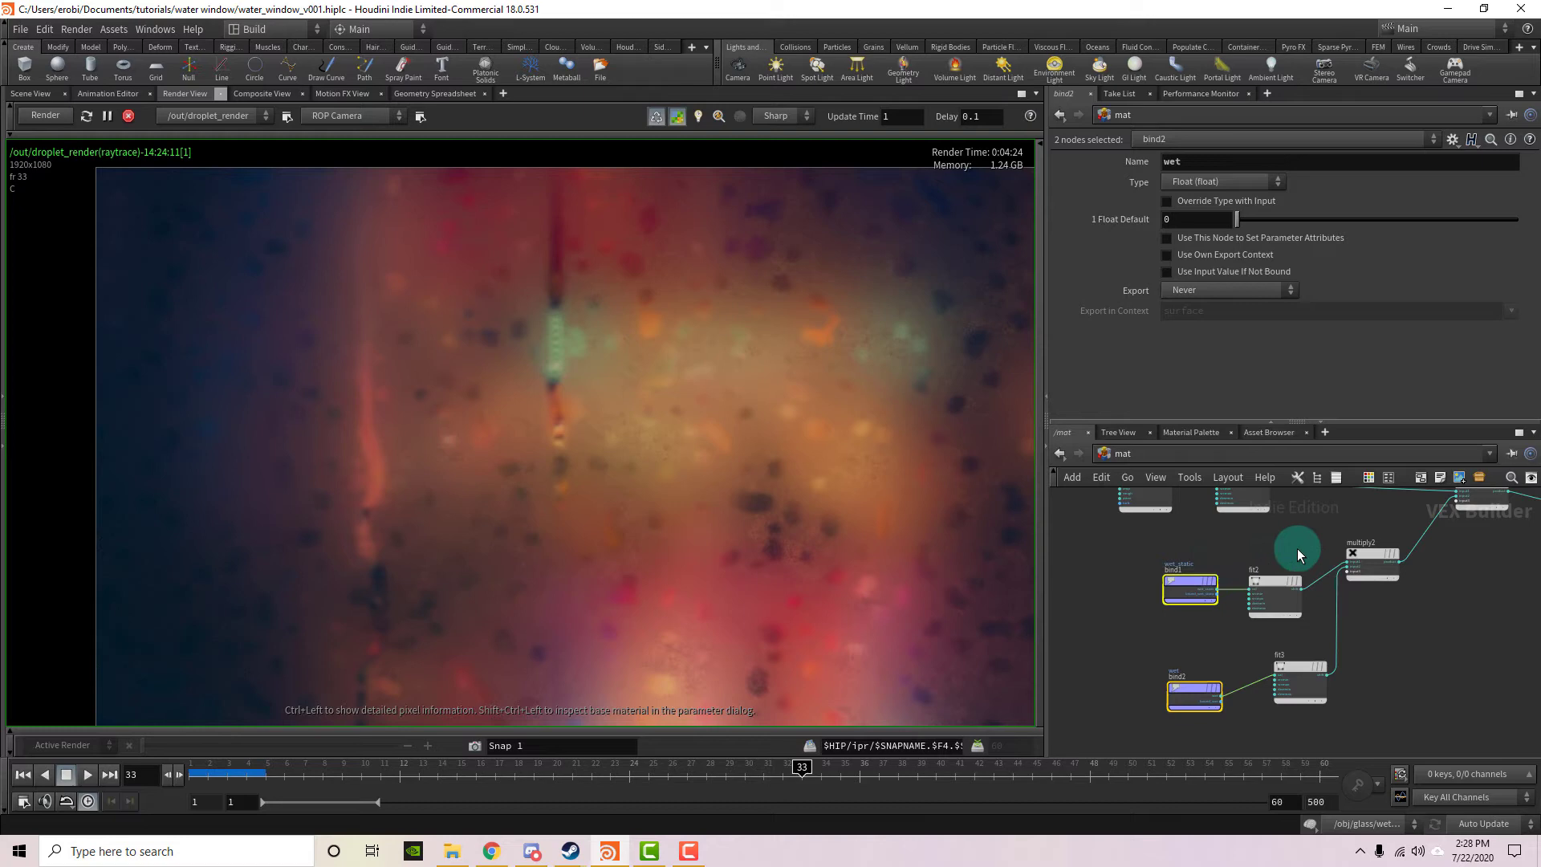
{"action": "scroll", "coordinate": [1297, 547], "scroll_direction": "down", "scroll_amount": 2}
{"action": "middle_click_drag", "start_coordinate": [1417, 573], "coordinate": [1384, 613]}
{"action": "scroll", "coordinate": [1384, 613], "scroll_direction": "up", "scroll_amount": 1}
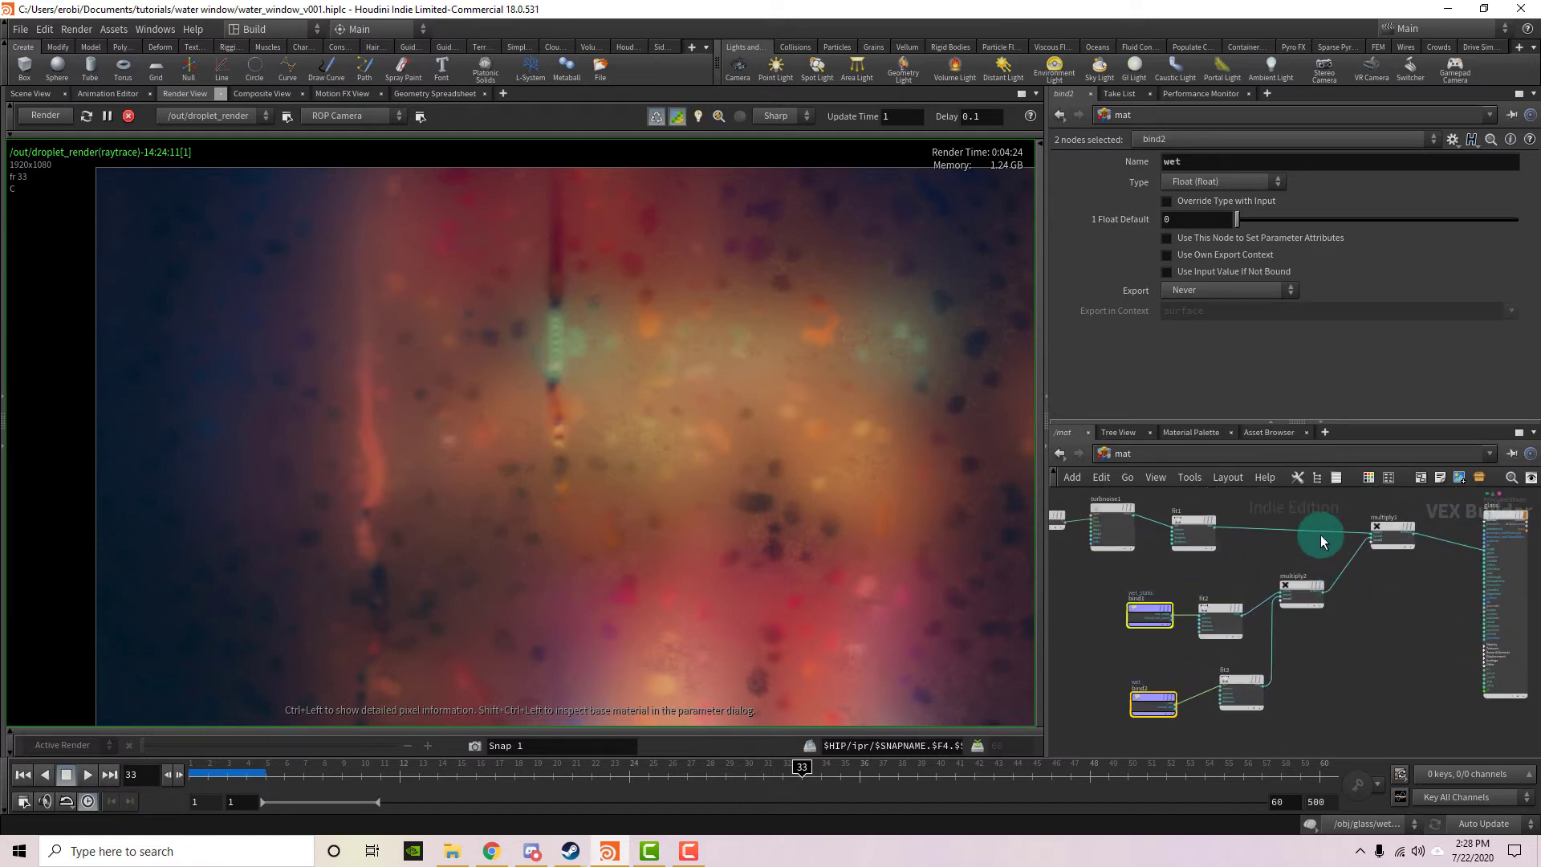
Go to the obj network and stop the running render.
{"action": "left_click", "coordinate": [1127, 453]}
{"action": "left_click", "coordinate": [1143, 524]}
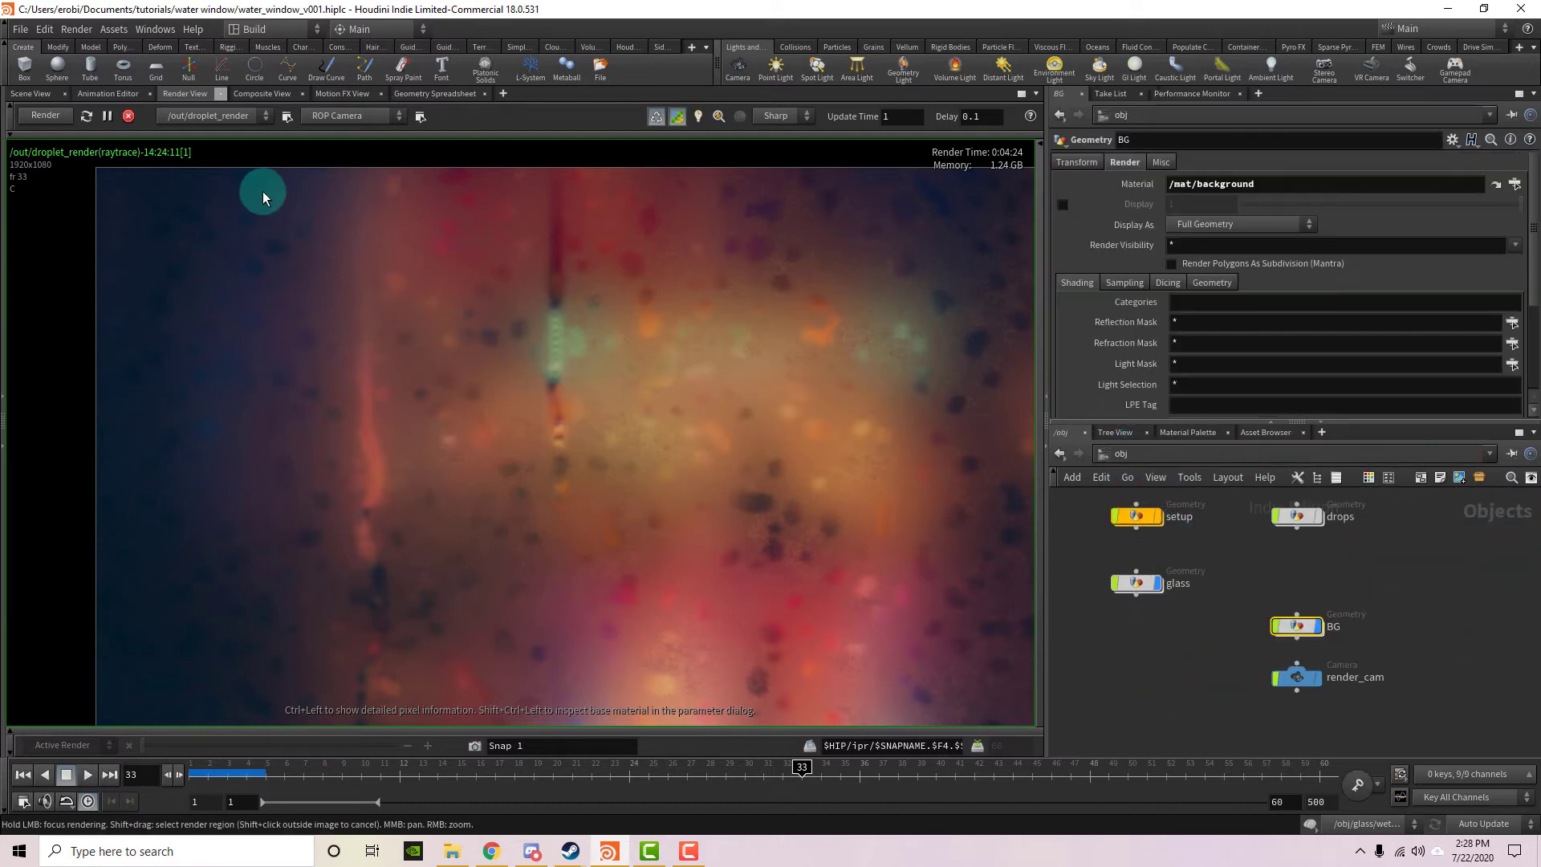
{"action": "left_click", "coordinate": [128, 116]}
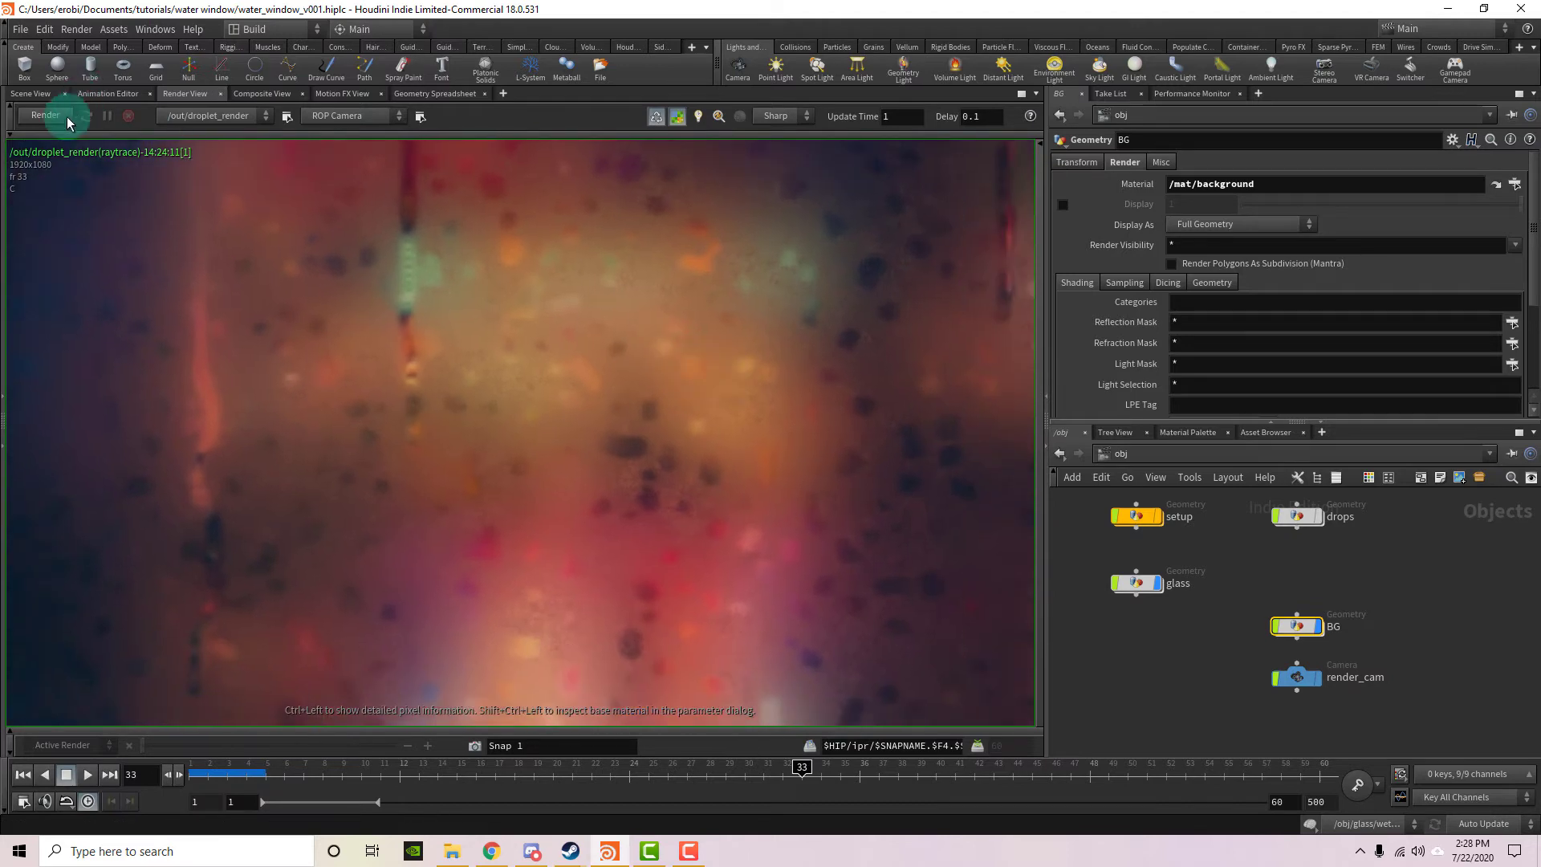
Show the scene in the 3D viewport and leave the camera view to see the glass and background planes.
{"action": "left_click", "coordinate": [31, 93]}
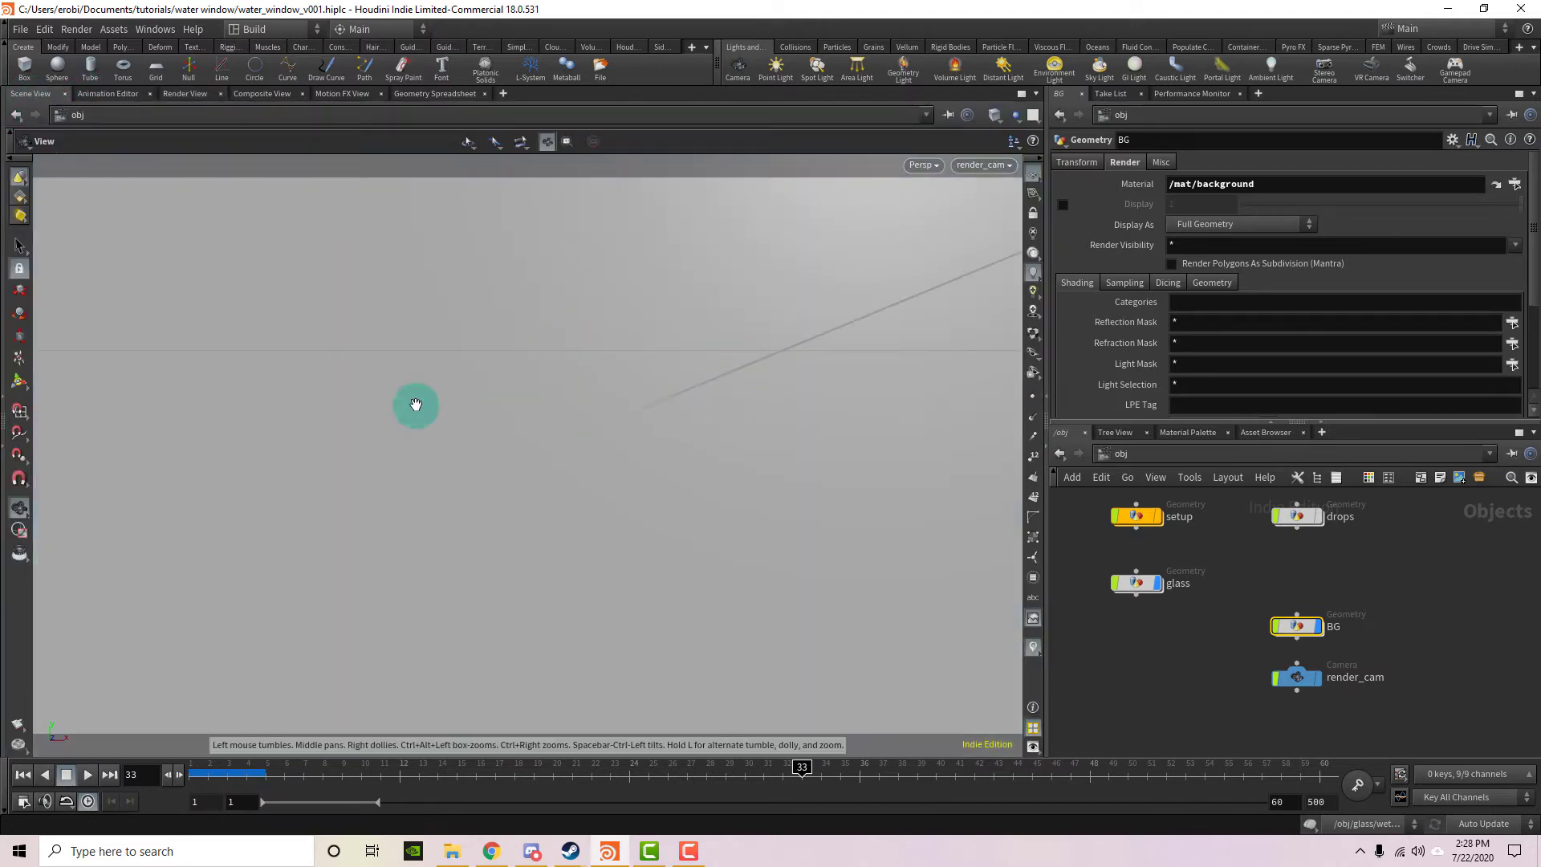
{"action": "right_click_drag", "start_coordinate": [416, 404], "coordinate": [107, 388]}
{"action": "left_click_drag", "start_coordinate": [546, 361], "coordinate": [509, 412]}
{"action": "middle_click_drag", "start_coordinate": [513, 357], "coordinate": [518, 433]}
{"action": "left_click_drag", "start_coordinate": [517, 434], "coordinate": [474, 426]}
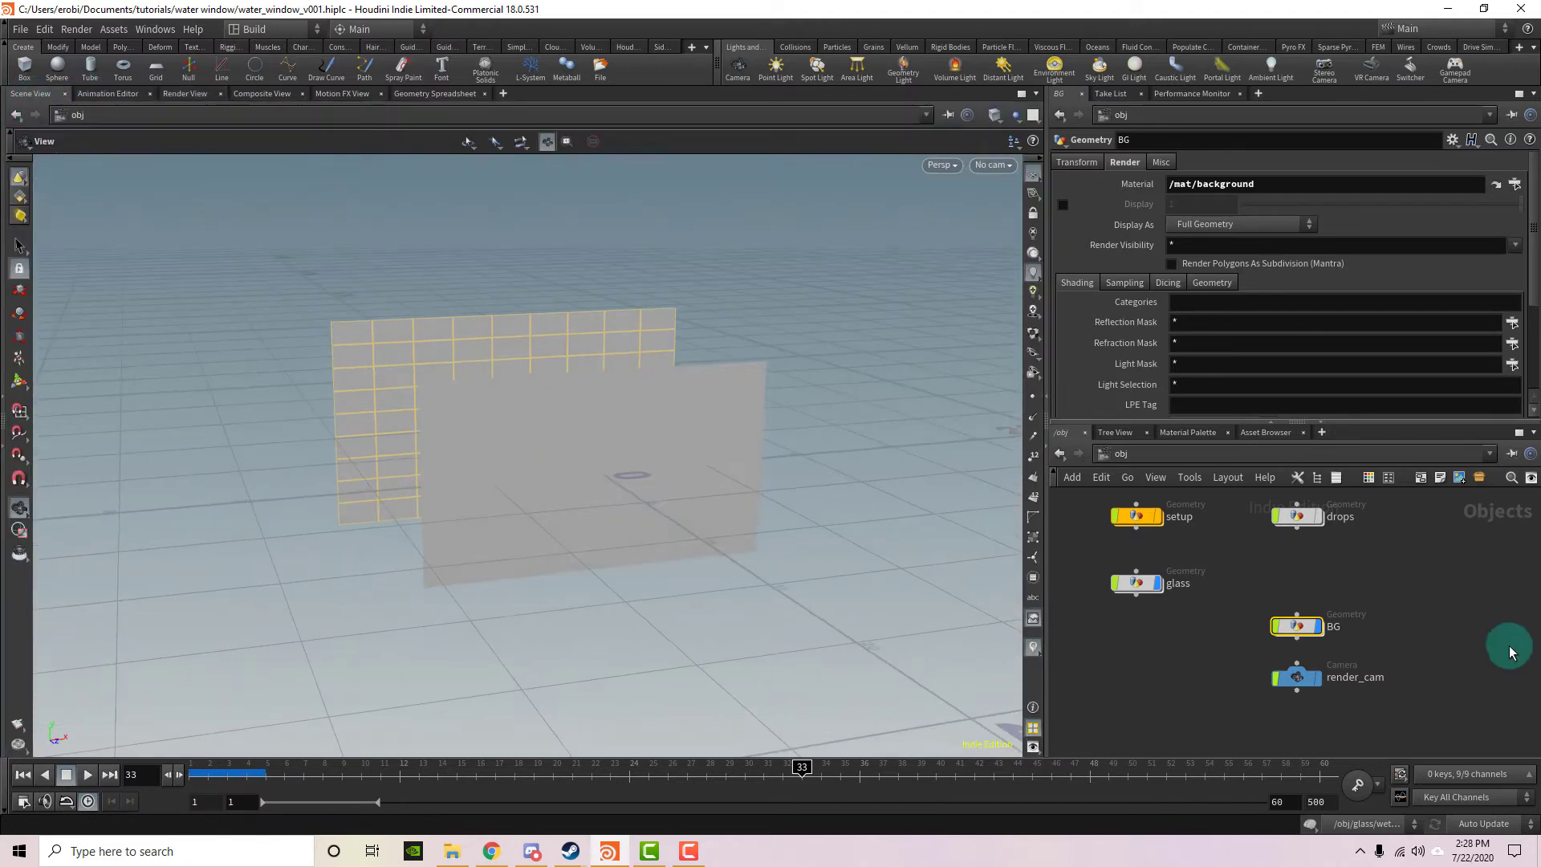
Open the glass geometry network and examine the node chain around wetmap1.
{"action": "scroll", "coordinate": [1188, 601], "scroll_direction": "up", "scroll_amount": 2}
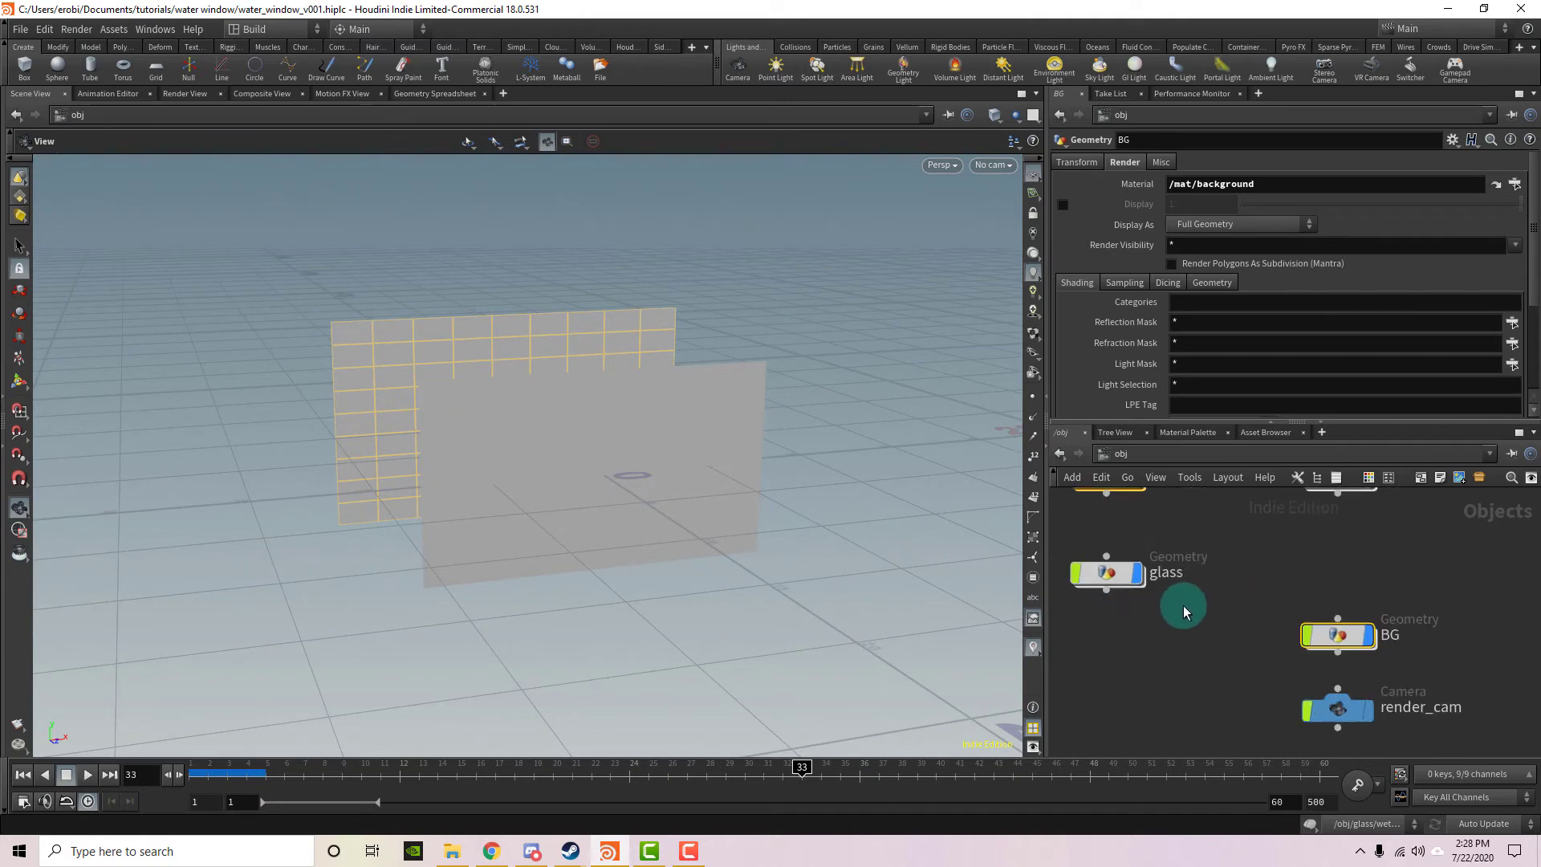
{"action": "double_click", "coordinate": [1115, 577]}
{"action": "middle_click_drag", "start_coordinate": [1304, 557], "coordinate": [1306, 627]}
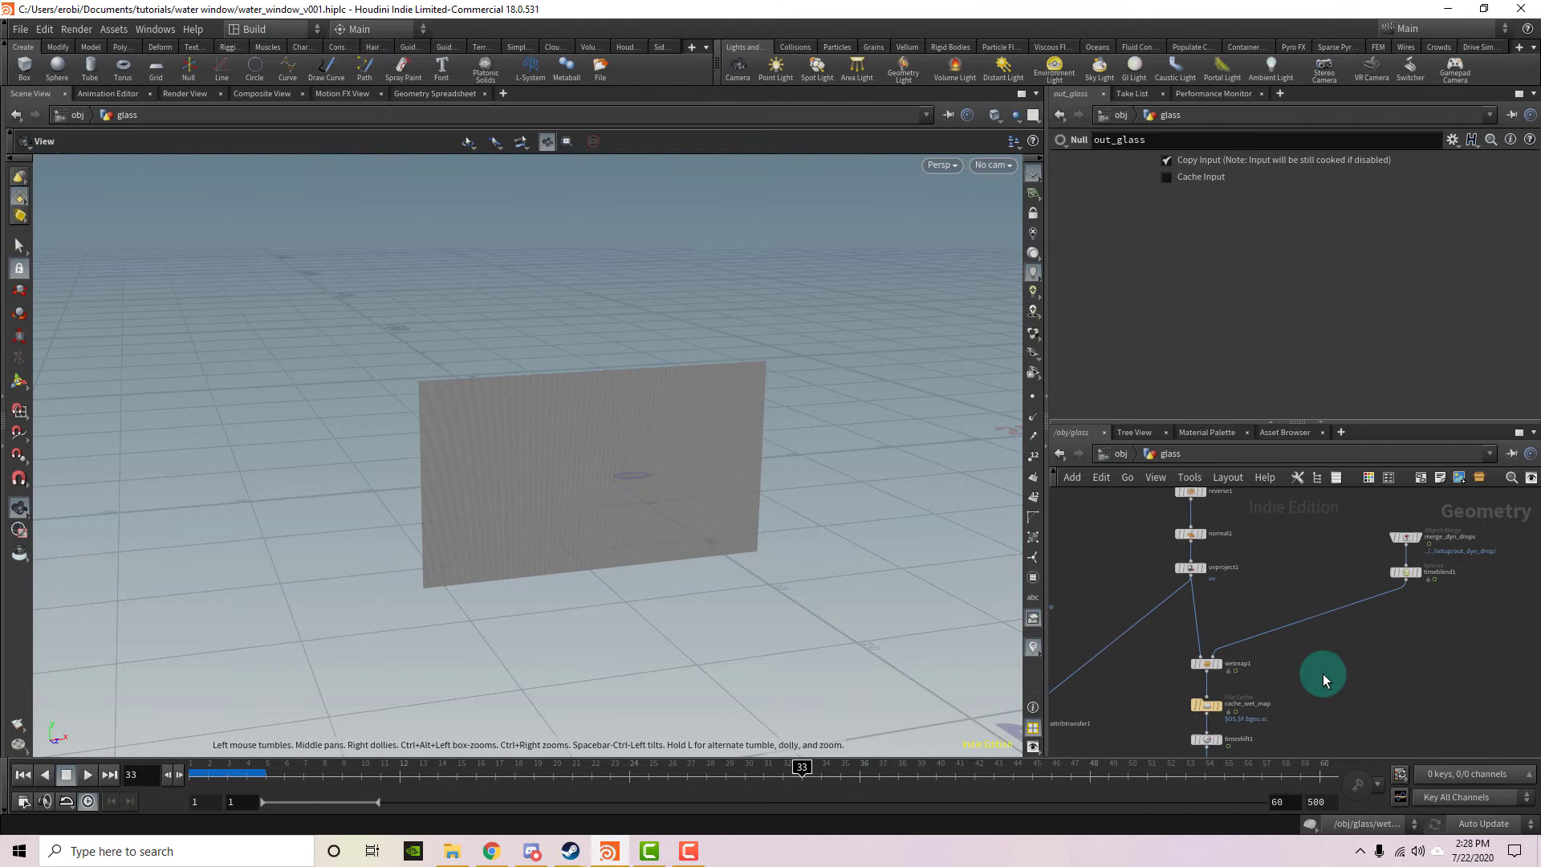
{"action": "middle_click_drag", "start_coordinate": [1322, 686], "coordinate": [1309, 701]}
{"action": "right_click_drag", "start_coordinate": [1237, 682], "coordinate": [1344, 677]}
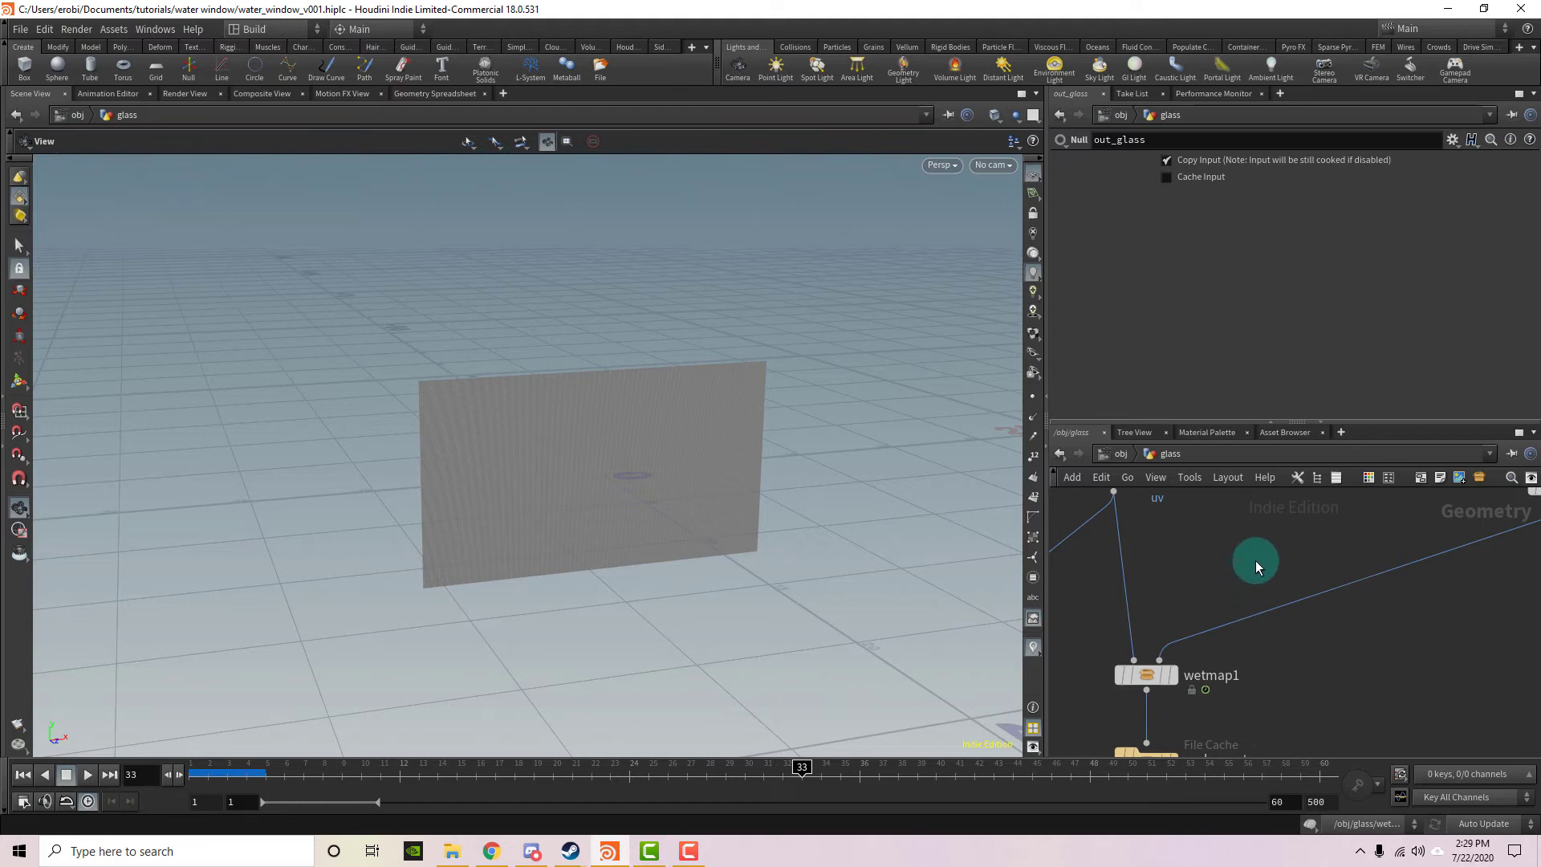
{"action": "scroll", "coordinate": [1255, 560], "scroll_direction": "down", "scroll_amount": 4}
{"action": "scroll", "coordinate": [1392, 596], "scroll_direction": "up", "scroll_amount": 3}
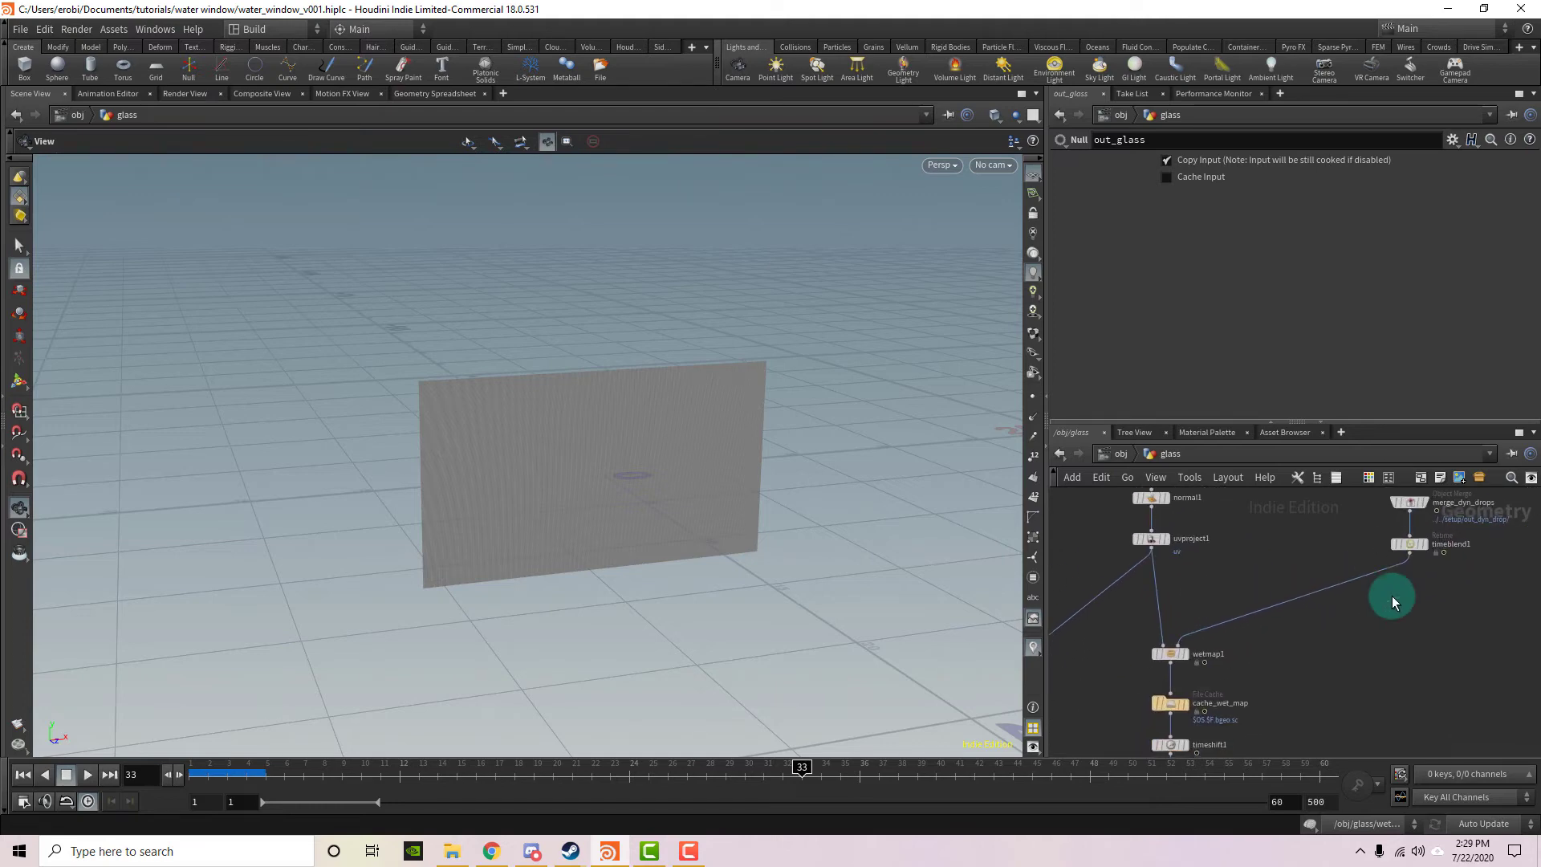
Display the merge_dyn_drops node and inspect the merged drop trails in the viewport.
{"action": "left_click", "coordinate": [1390, 554]}
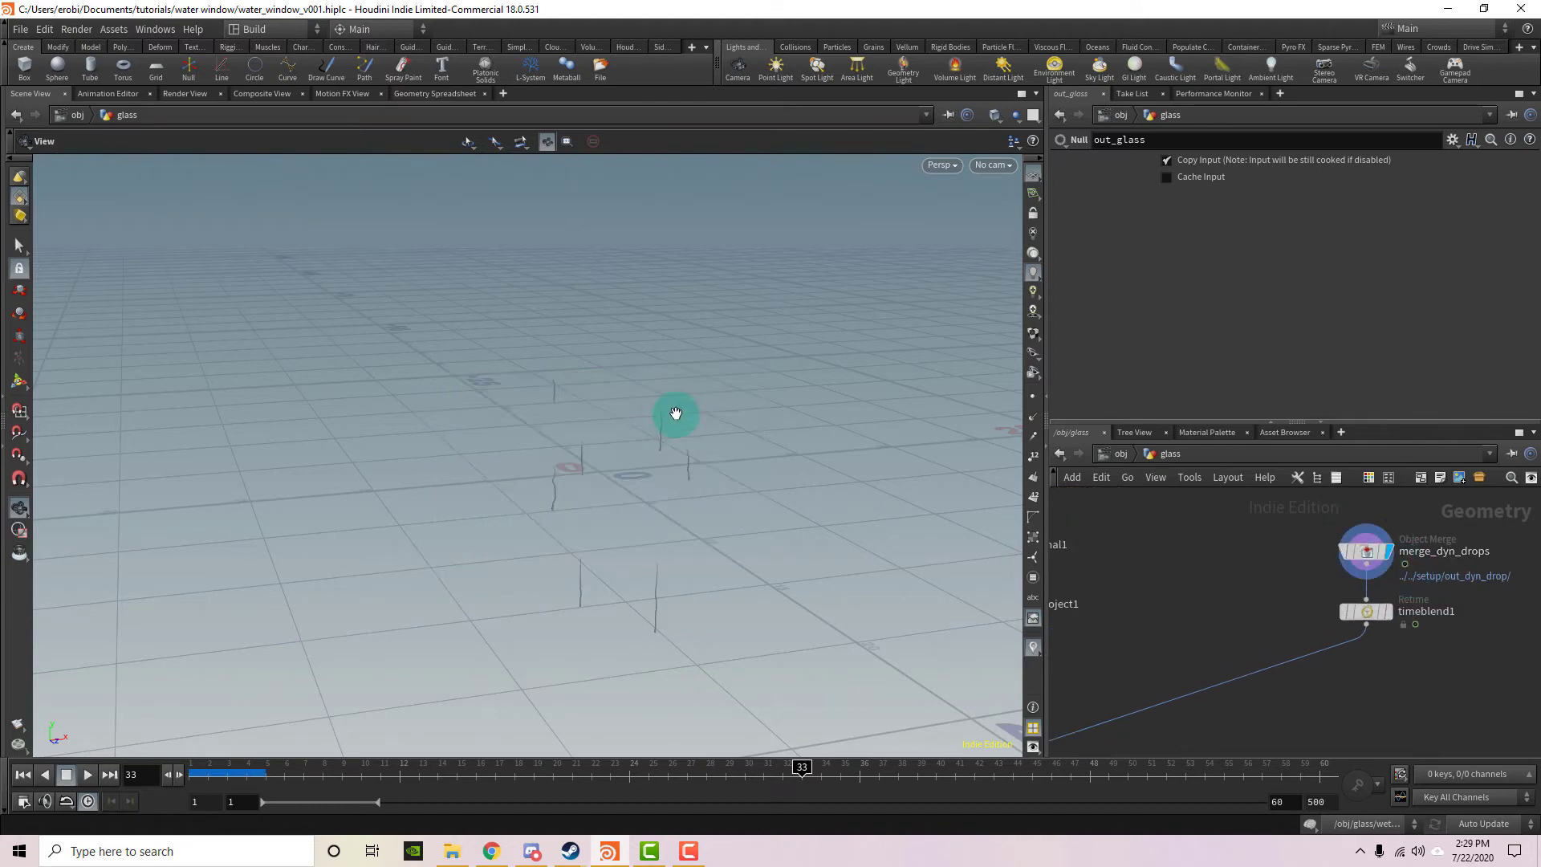
{"action": "left_click_drag", "start_coordinate": [690, 439], "coordinate": [634, 457]}
{"action": "mouse_move", "coordinate": [634, 457]}
{"action": "right_mouse_down"}
{"action": "mouse_move", "coordinate": [947, 444]}
{"action": "mouse_move", "coordinate": [870, 456]}
{"action": "right_mouse_up"}
{"action": "left_click_drag", "start_coordinate": [687, 402], "coordinate": [815, 388]}
{"action": "middle_click_drag", "start_coordinate": [801, 467], "coordinate": [808, 484]}
{"action": "middle_click_drag", "start_coordinate": [1115, 643], "coordinate": [1236, 565]}
{"action": "scroll", "coordinate": [1211, 578], "scroll_direction": "down", "scroll_amount": 2}
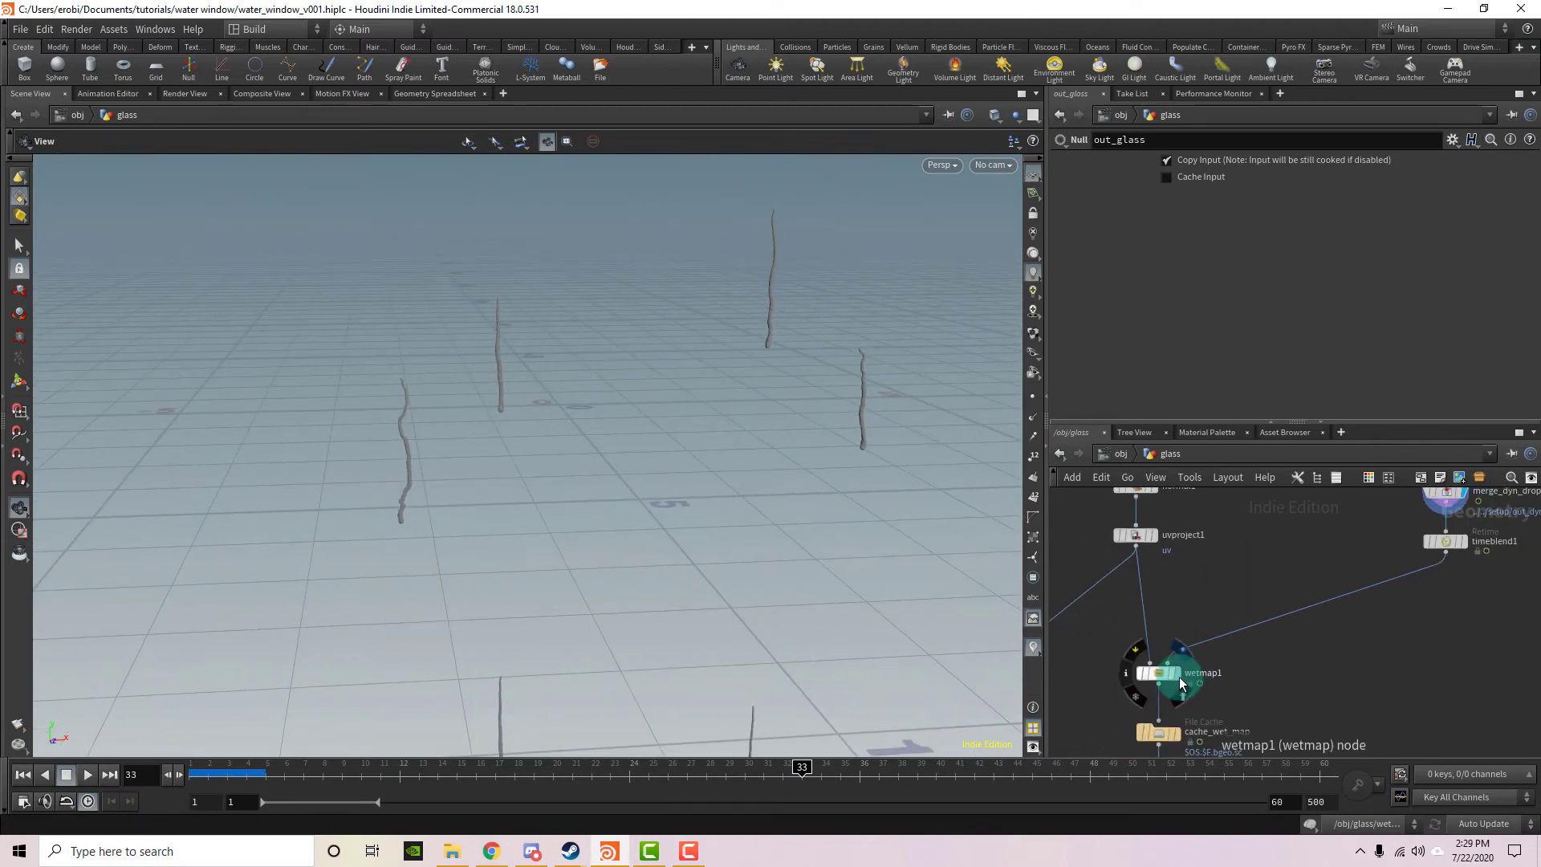
Display wetmap1, go to frame 2, and display and select cache_wet_map.
{"action": "left_click", "coordinate": [1177, 674]}
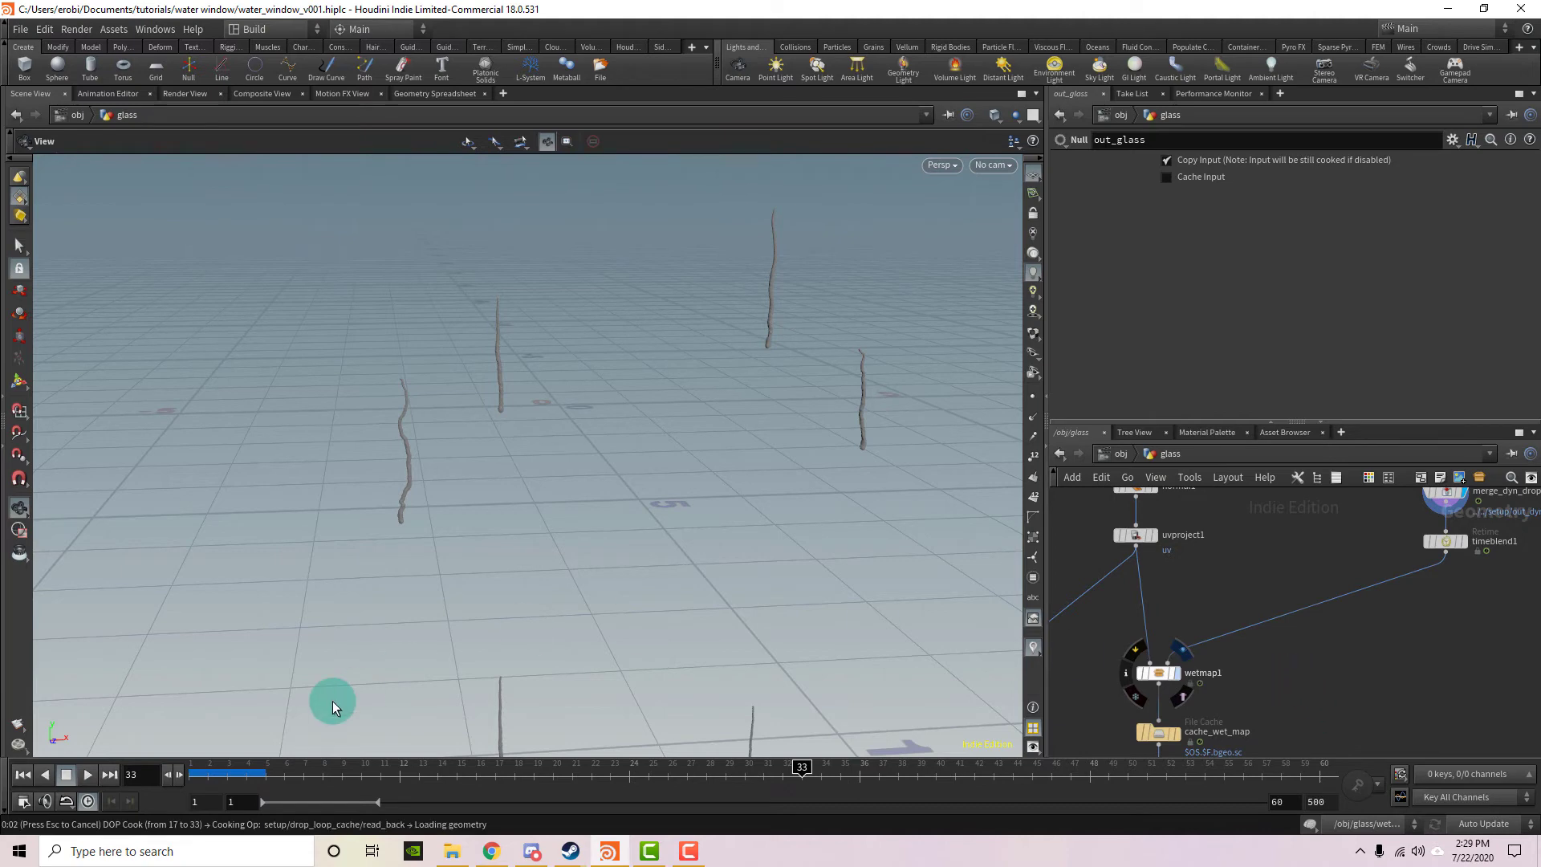
{"action": "left_click", "coordinate": [209, 766]}
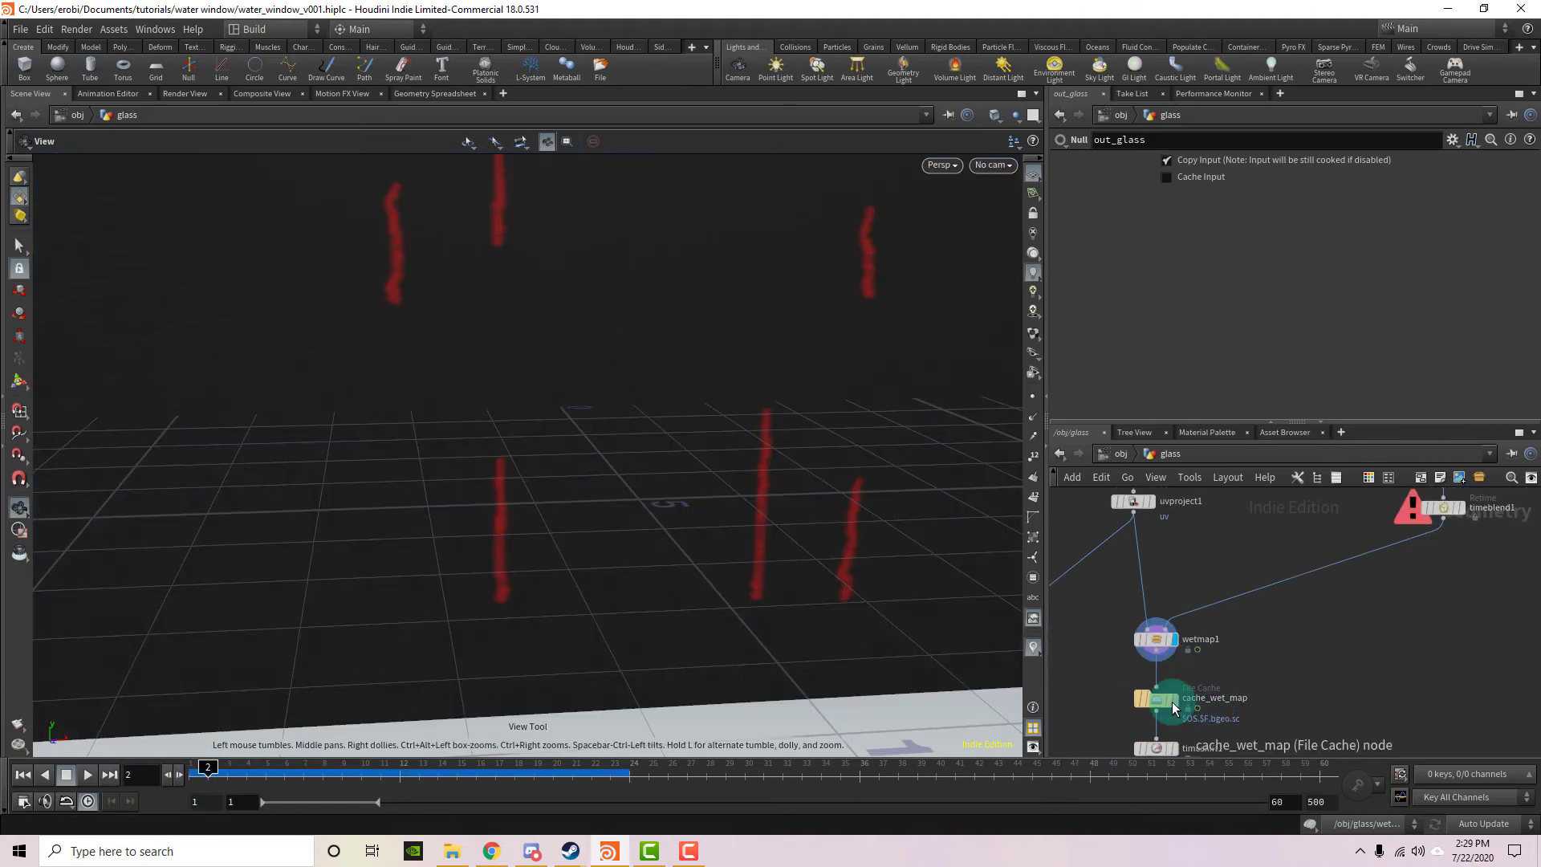
{"action": "left_click", "coordinate": [1172, 699]}
{"action": "left_click", "coordinate": [1154, 699]}
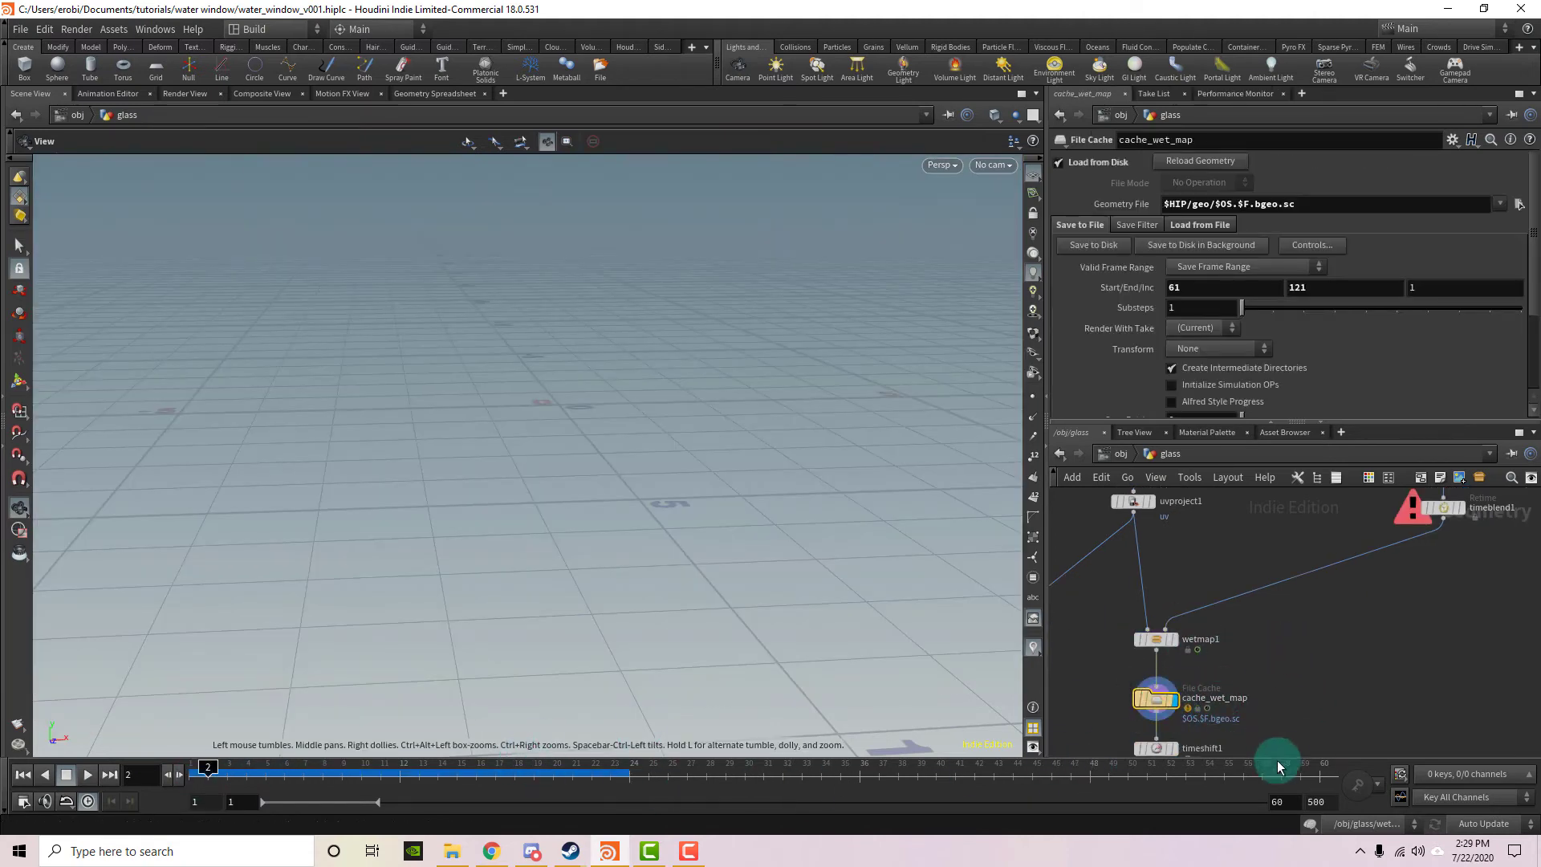
{"action": "left_click_drag", "start_coordinate": [377, 802], "coordinate": [293, 806]}
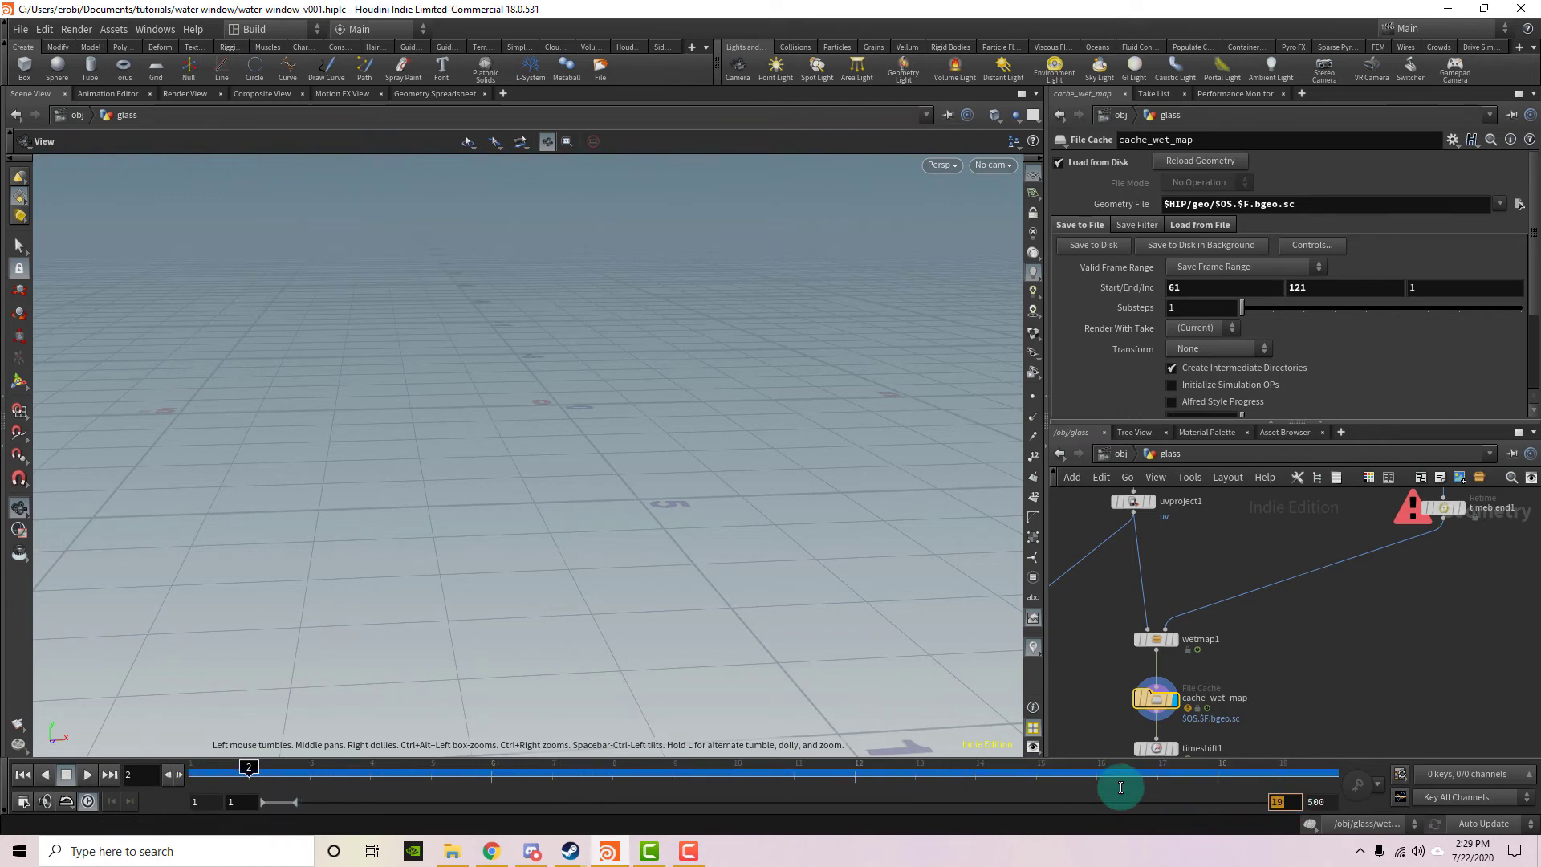
{"action": "type", "text": "60"}
{"action": "key", "text": "Return"}
Display the timeshift1 node and scrub the timeline to examine the wet trails, ending at frame 53.
{"action": "middle_click_drag", "start_coordinate": [1323, 670], "coordinate": [1329, 624]}
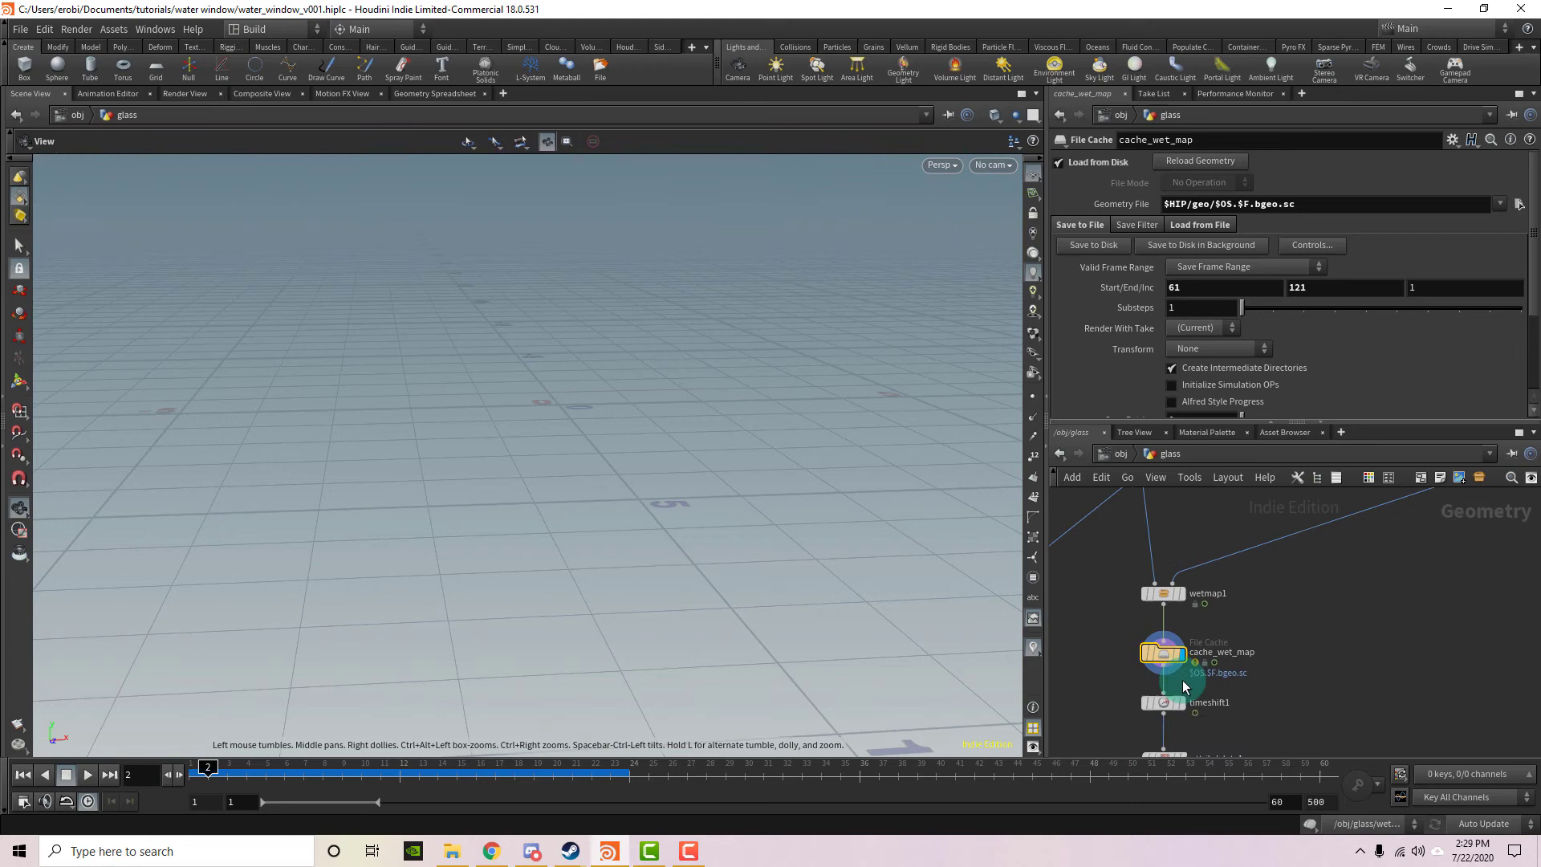
{"action": "left_click", "coordinate": [1181, 703]}
{"action": "mouse_move", "coordinate": [749, 560]}
{"action": "left_mouse_down"}
{"action": "mouse_move", "coordinate": [503, 522]}
{"action": "mouse_move", "coordinate": [775, 334]}
{"action": "left_mouse_up"}
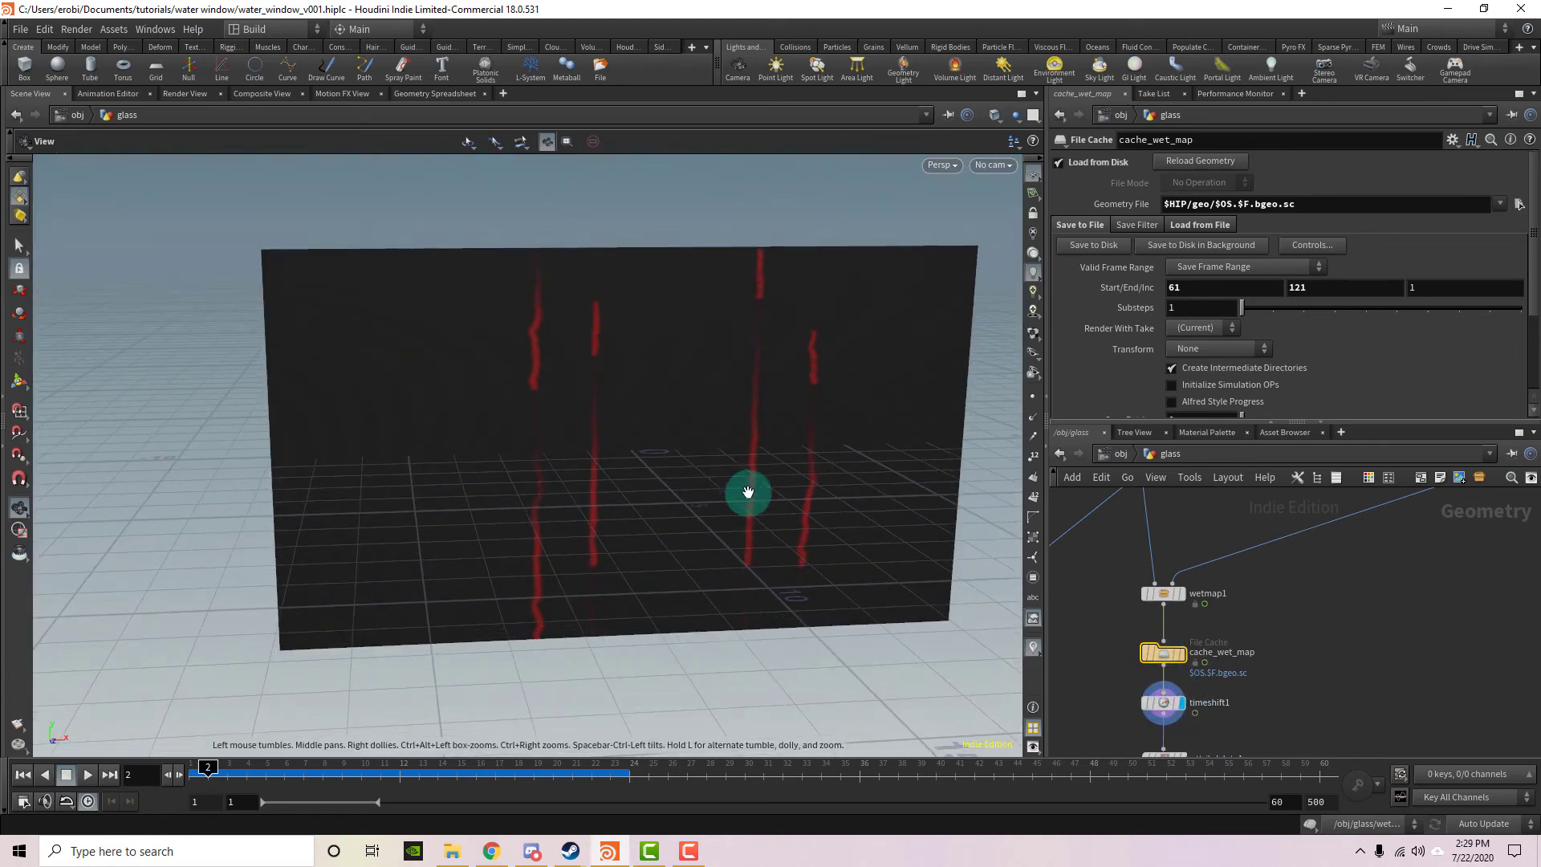
{"action": "mouse_move", "coordinate": [228, 779]}
{"action": "left_mouse_down"}
{"action": "mouse_move", "coordinate": [497, 772]}
{"action": "mouse_move", "coordinate": [592, 793]}
{"action": "mouse_move", "coordinate": [860, 799]}
{"action": "left_mouse_up"}
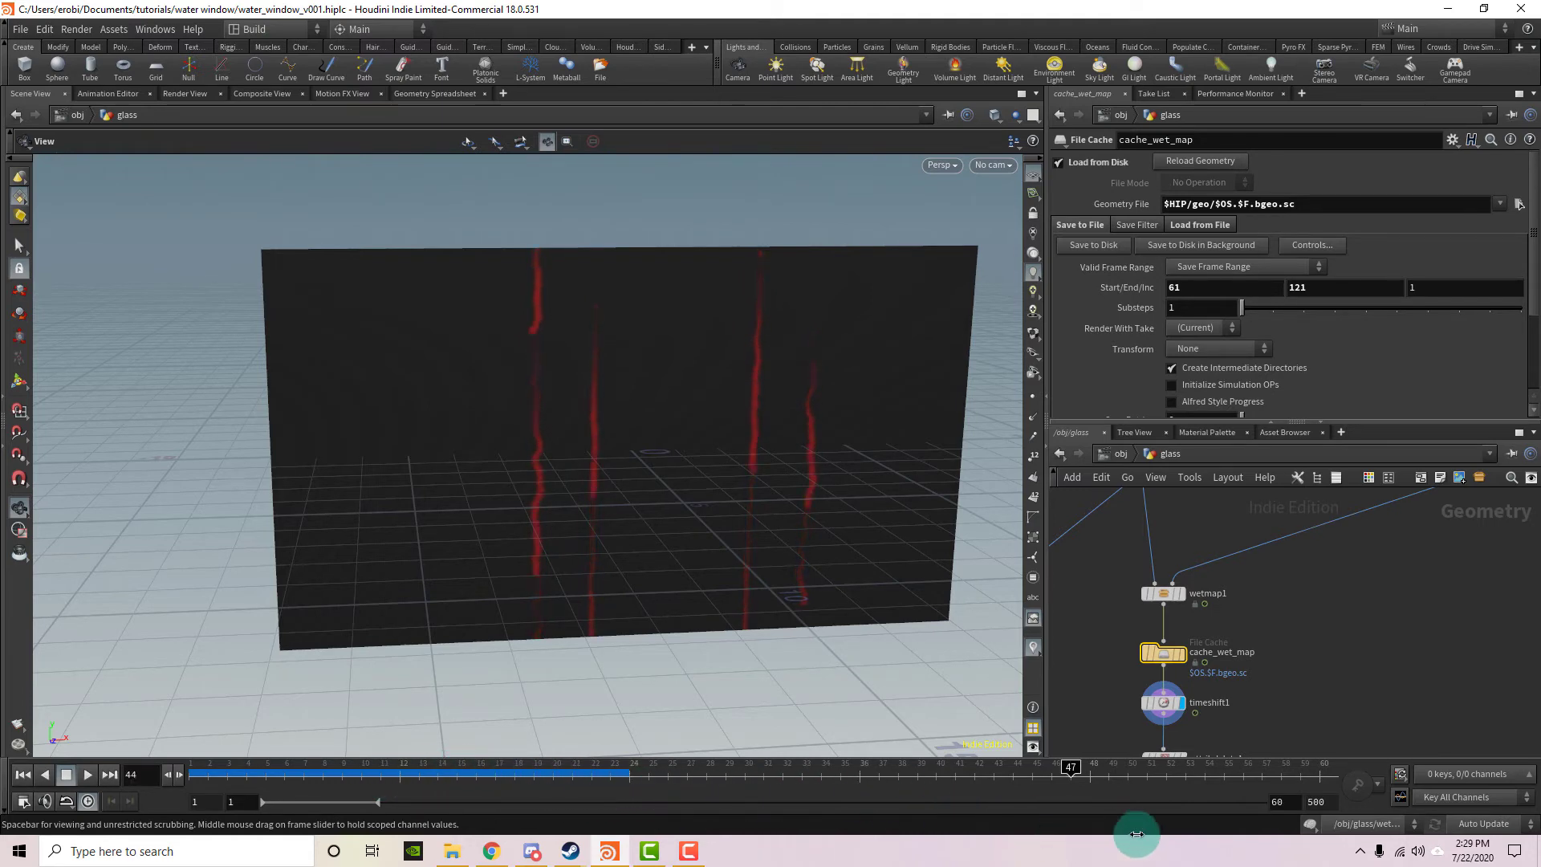
{"action": "mouse_move", "coordinate": [384, 767]}
{"action": "left_mouse_down"}
{"action": "mouse_move", "coordinate": [781, 785]}
{"action": "mouse_move", "coordinate": [935, 772]}
{"action": "left_mouse_up"}
{"action": "mouse_move", "coordinate": [556, 527]}
{"action": "left_mouse_down"}
{"action": "mouse_move", "coordinate": [557, 513]}
{"action": "mouse_move", "coordinate": [878, 370]}
{"action": "mouse_move", "coordinate": [656, 430]}
{"action": "mouse_move", "coordinate": [591, 423]}
{"action": "mouse_move", "coordinate": [602, 351]}
{"action": "mouse_move", "coordinate": [623, 344]}
{"action": "mouse_move", "coordinate": [624, 412]}
{"action": "mouse_move", "coordinate": [619, 303]}
{"action": "mouse_move", "coordinate": [653, 303]}
{"action": "left_mouse_up"}
{"action": "left_click_drag", "start_coordinate": [386, 775], "coordinate": [1186, 778]}
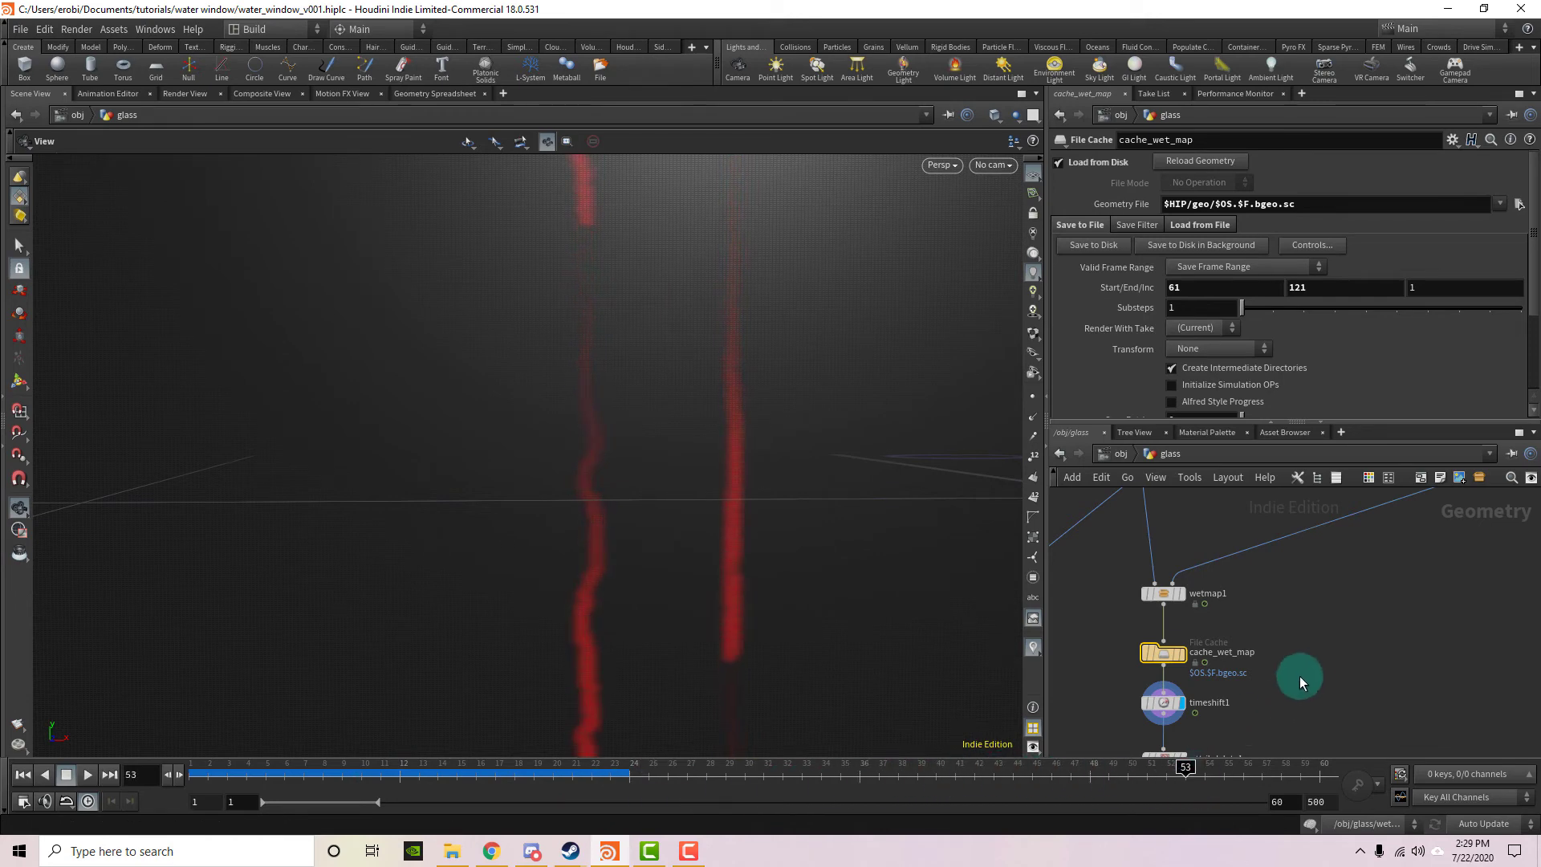
Display the out_glass_cache node at the end of the chain and view the whole glass plane.
{"action": "scroll", "coordinate": [1296, 678], "scroll_direction": "down", "scroll_amount": 5}
{"action": "scroll", "coordinate": [1172, 692], "scroll_direction": "up", "scroll_amount": 3}
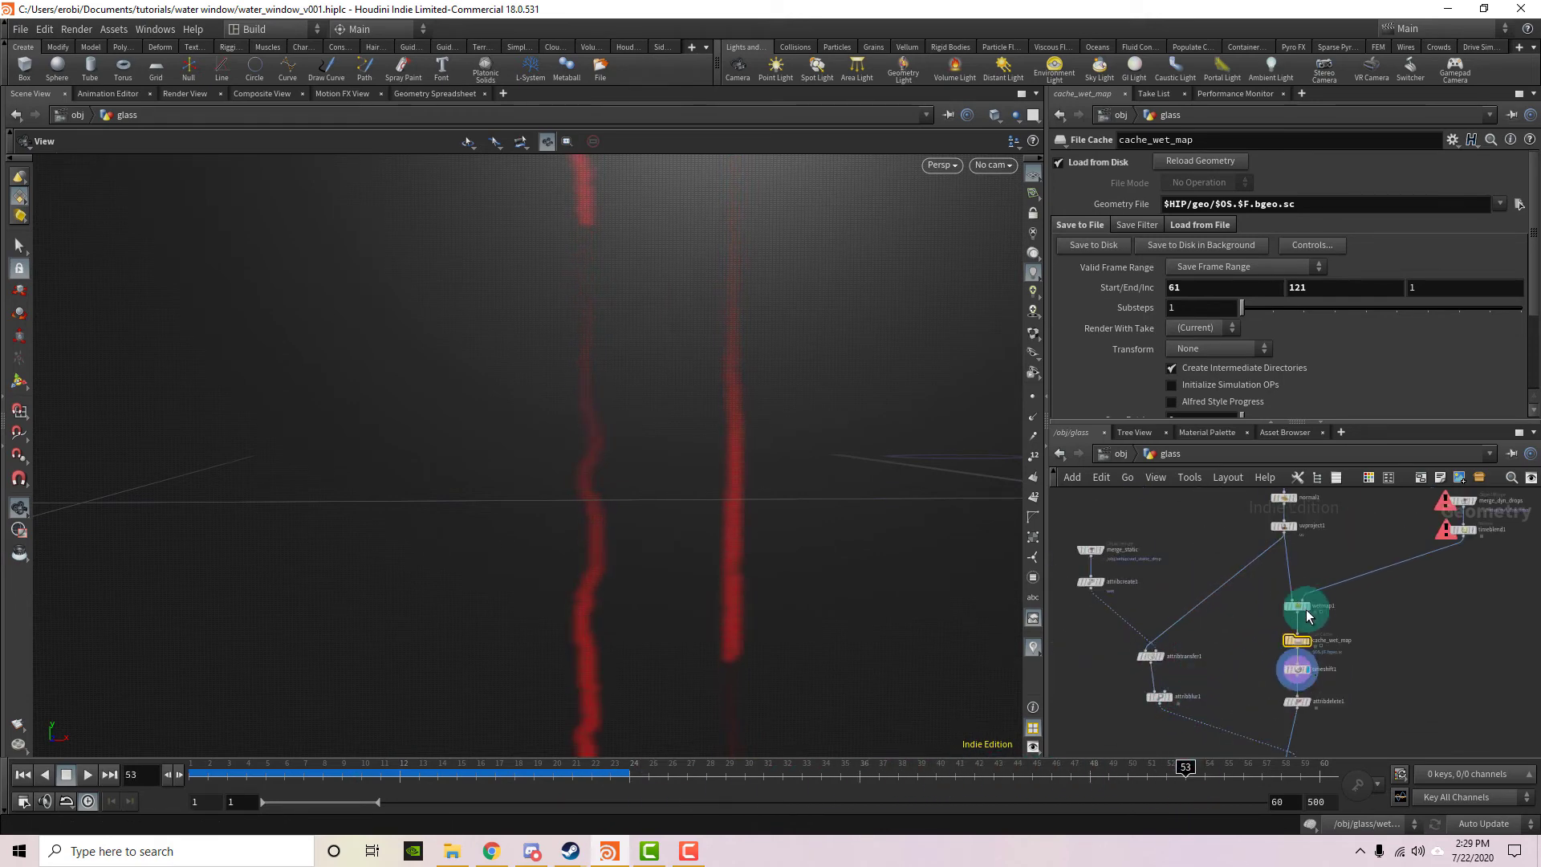
{"action": "scroll", "coordinate": [1170, 610], "scroll_direction": "up", "scroll_amount": 2}
{"action": "middle_click_drag", "start_coordinate": [1244, 703], "coordinate": [1220, 490]}
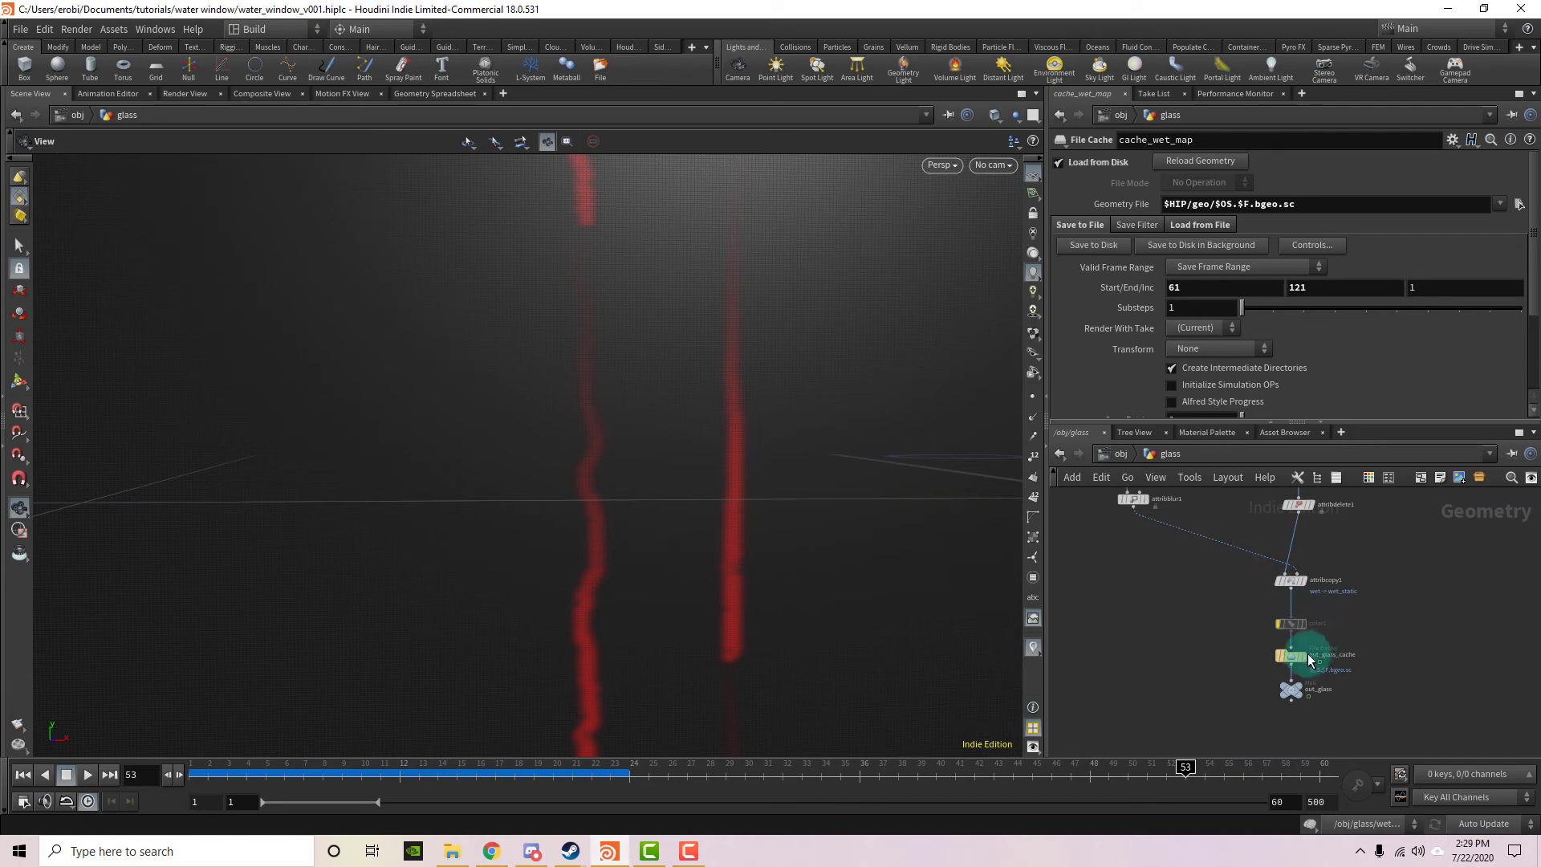
{"action": "left_click", "coordinate": [1395, 679]}
{"action": "left_click", "coordinate": [1302, 656]}
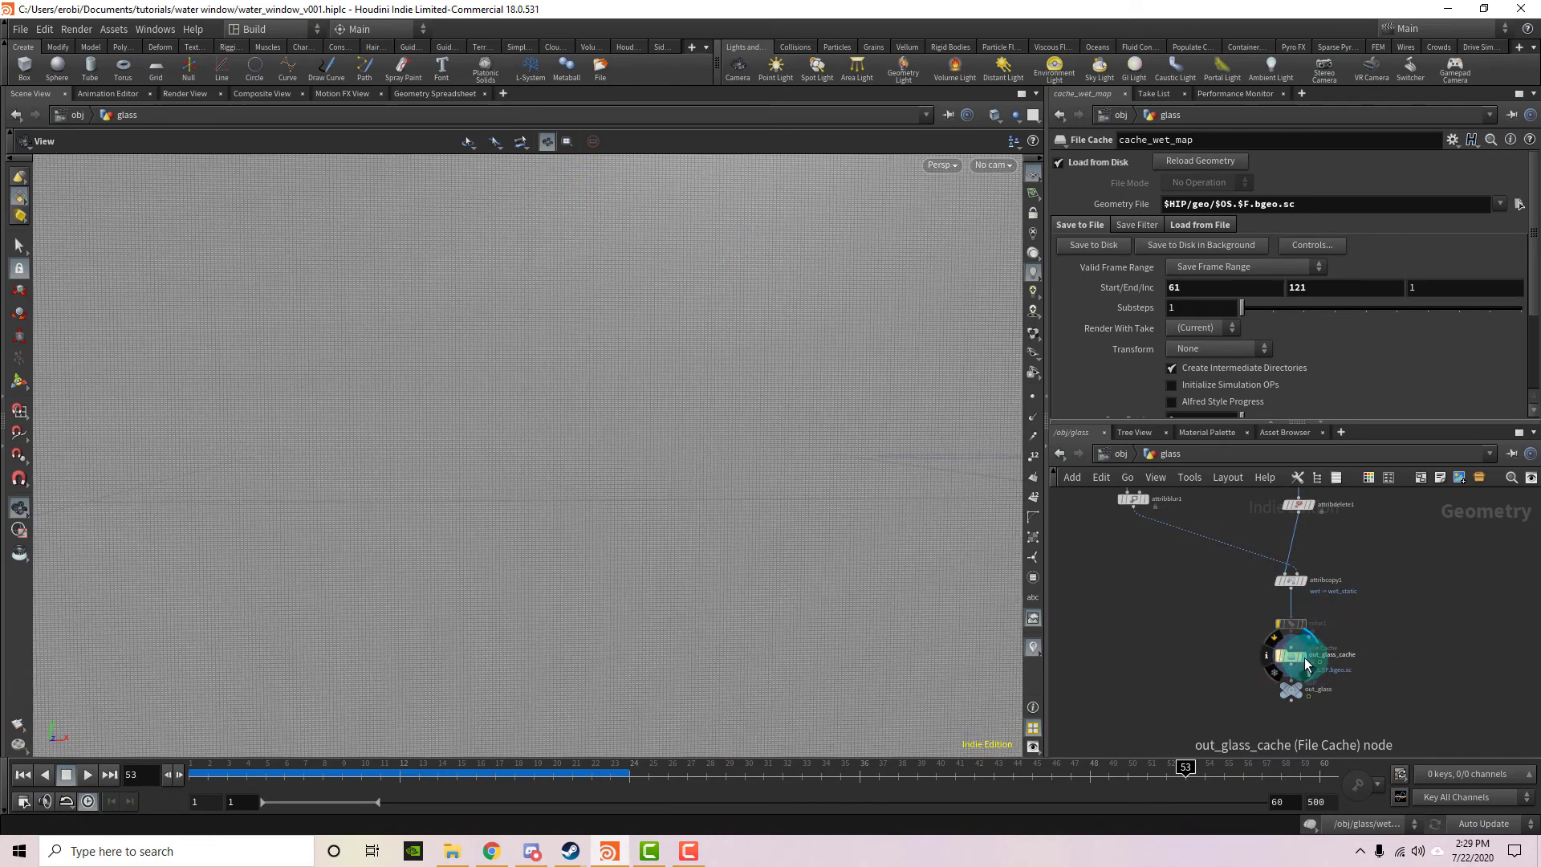
{"action": "scroll", "coordinate": [192, 492], "scroll_direction": "down", "scroll_amount": 5}
{"action": "middle_click_drag", "start_coordinate": [193, 492], "coordinate": [308, 421]}
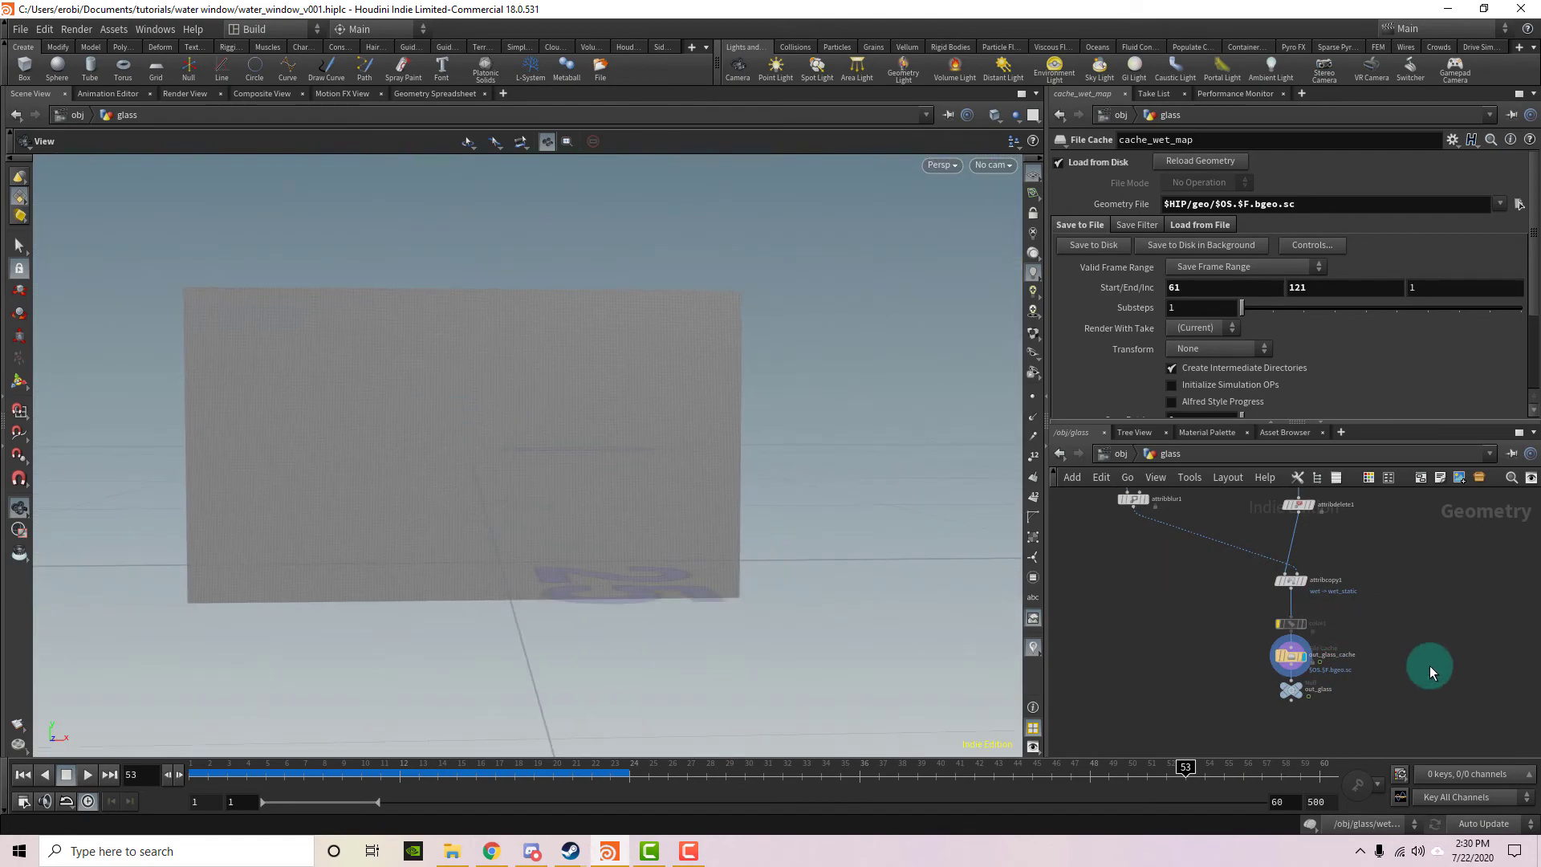
Add a Color node beside out_glass, connect it to the output of out_glass_cache and display it.
{"action": "key", "text": "Tab"}
{"action": "type", "text": "colo"}
{"action": "key", "text": "Return"}
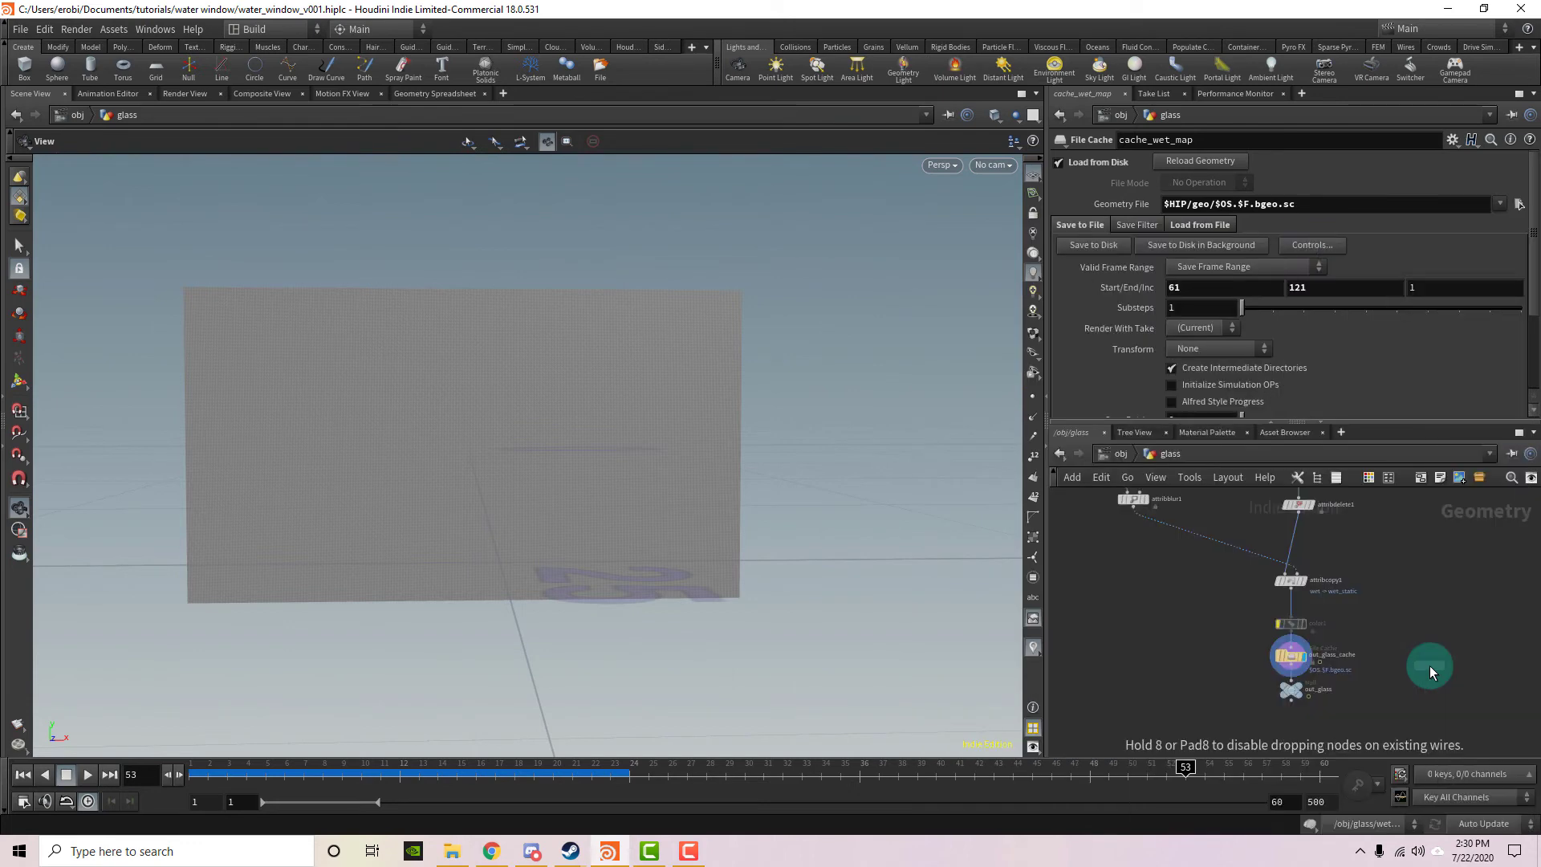
{"action": "left_click", "coordinate": [1375, 696]}
{"action": "scroll", "coordinate": [1375, 696], "scroll_direction": "up", "scroll_amount": 3}
{"action": "left_click_drag", "start_coordinate": [1378, 679], "coordinate": [1244, 654]}
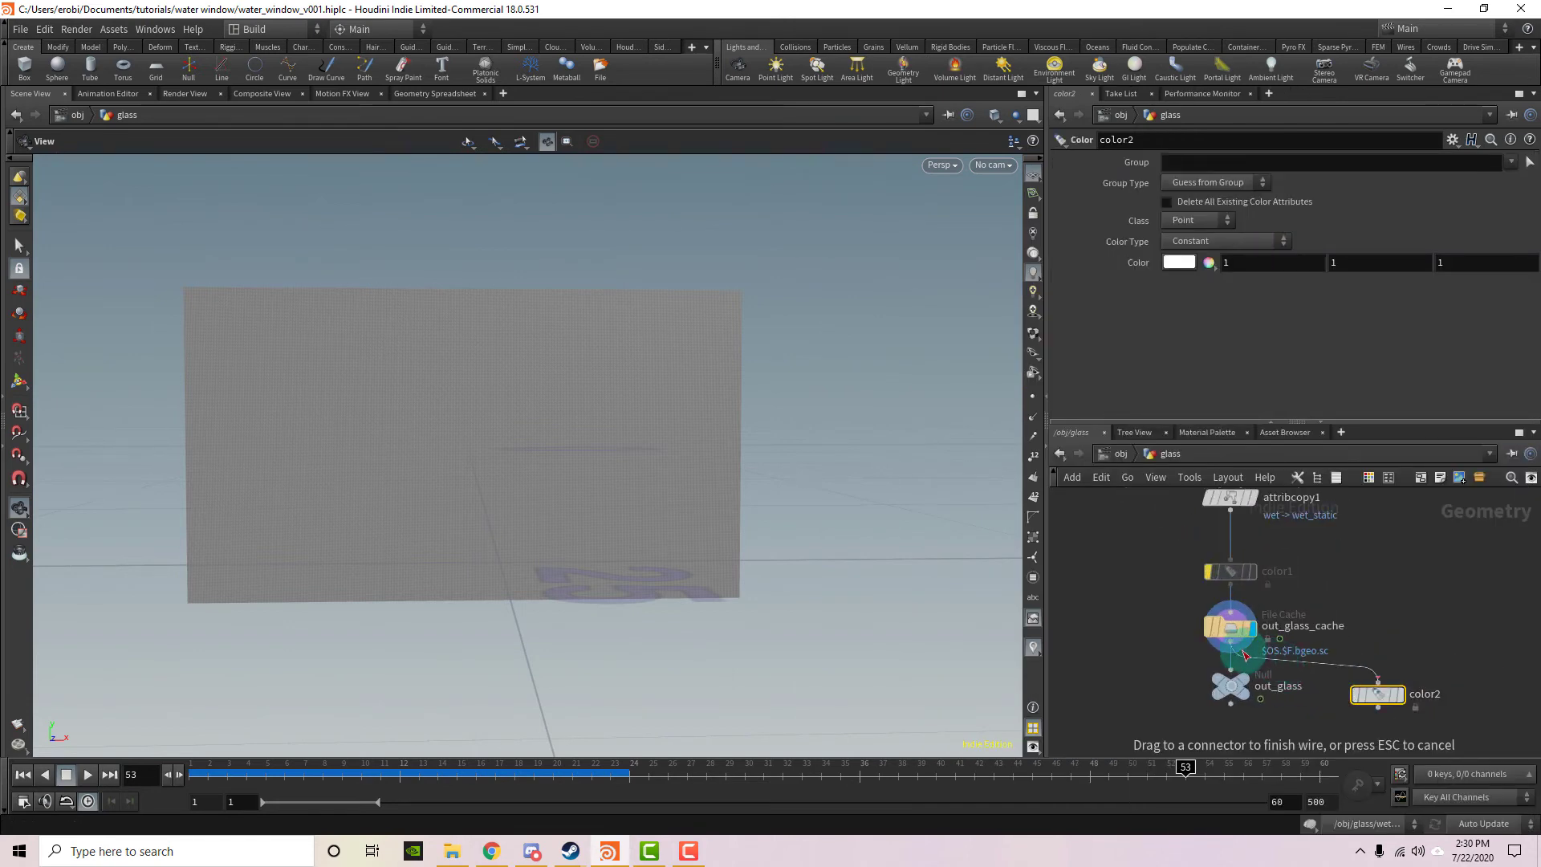
{"action": "left_click", "coordinate": [1245, 656]}
Set the Color node's type to Ramp from Attribute, driven by the wet attribute, to visualize the running drop trails.
{"action": "left_click", "coordinate": [1206, 241]}
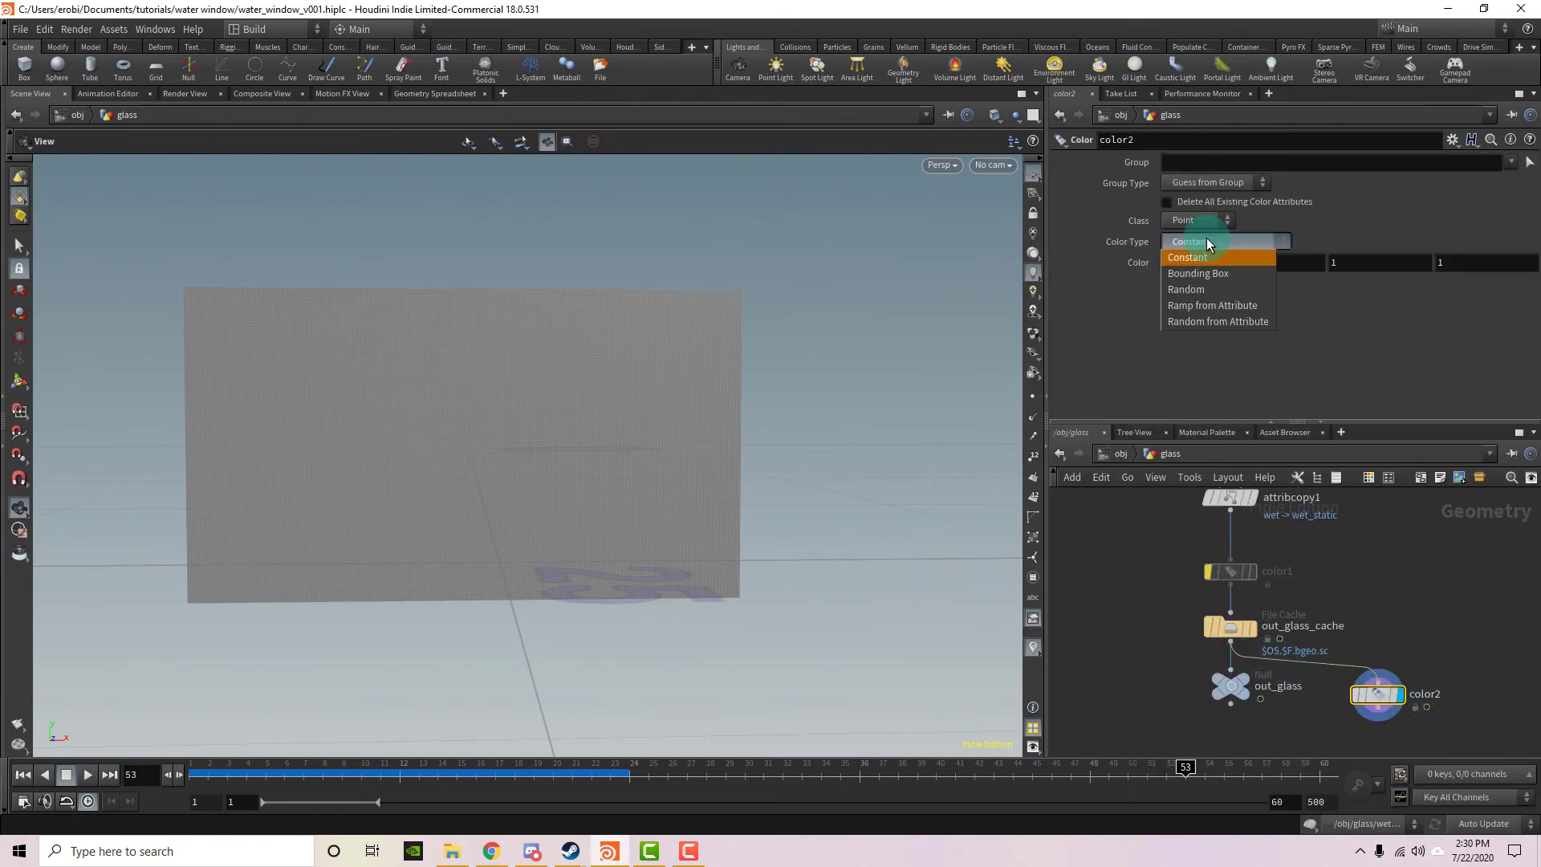
{"action": "left_click", "coordinate": [1255, 305]}
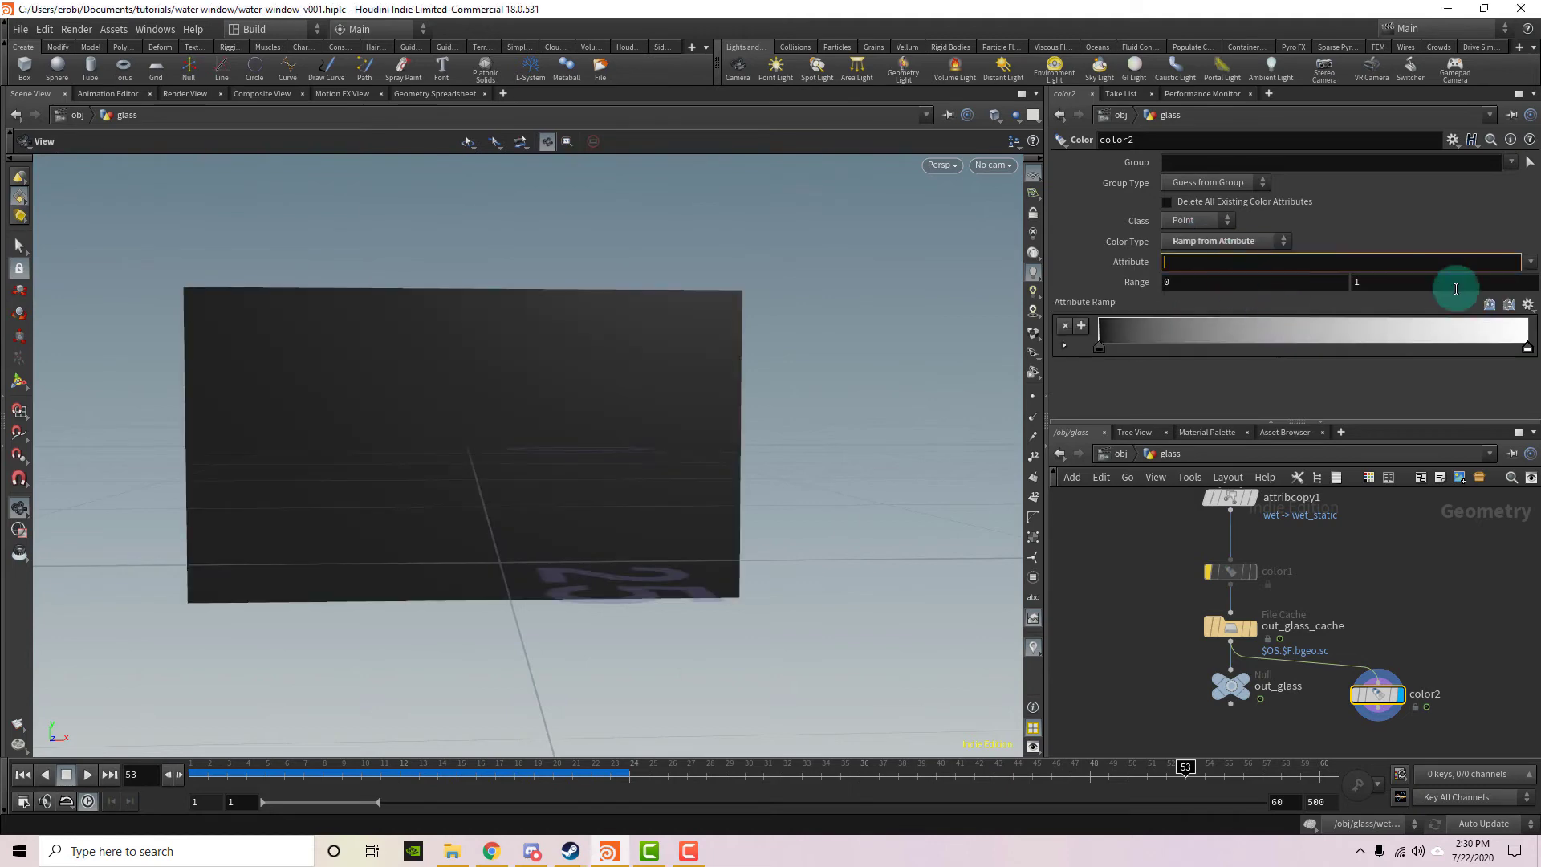
{"action": "left_click", "coordinate": [1531, 262]}
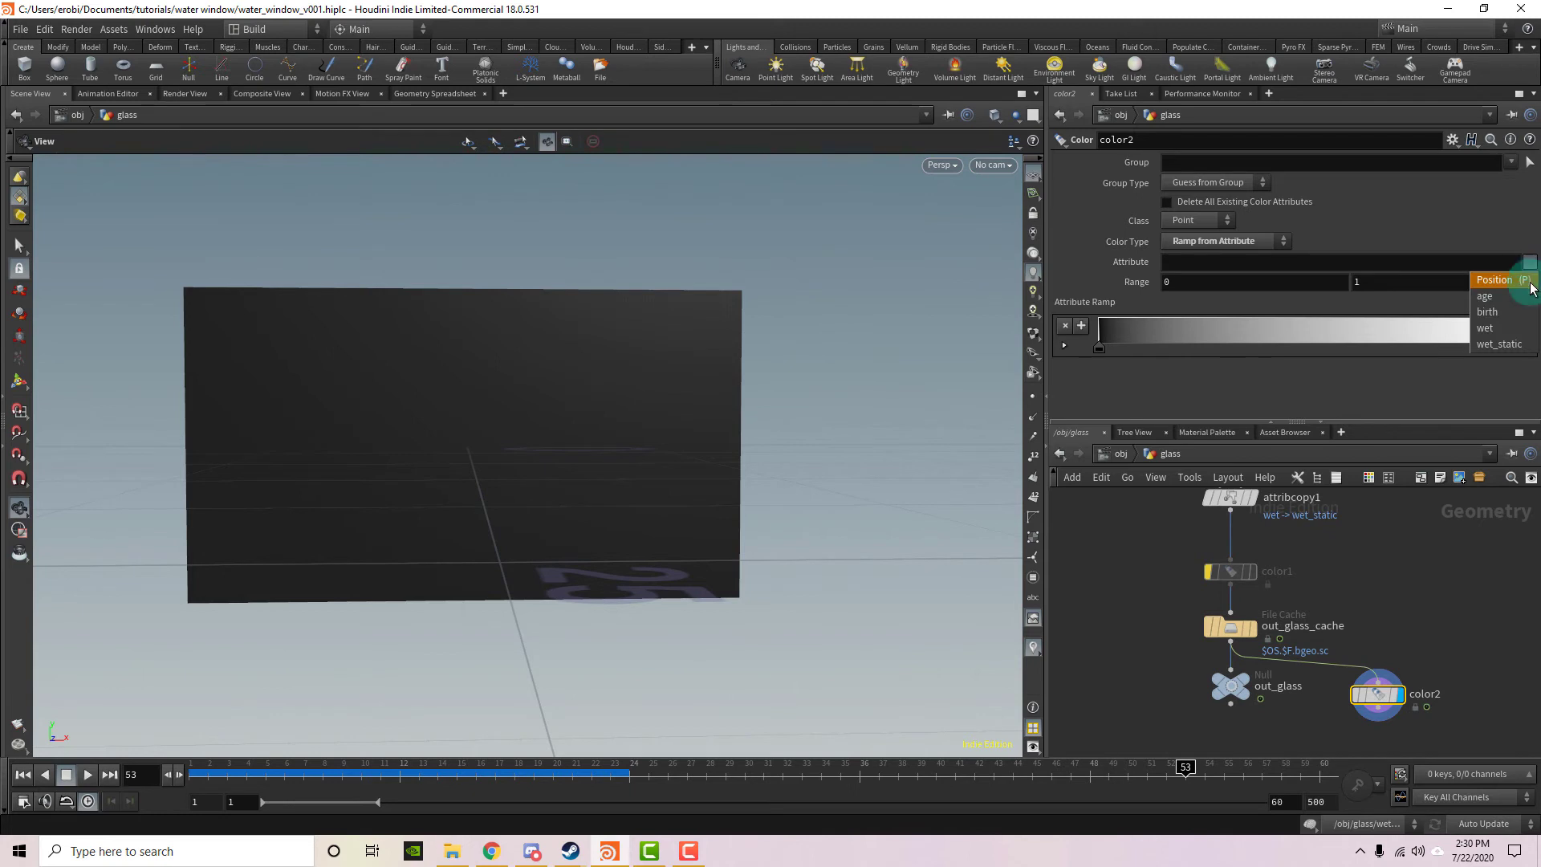
{"action": "left_click", "coordinate": [1485, 327]}
{"action": "scroll", "coordinate": [569, 392], "scroll_direction": "up", "scroll_amount": 3}
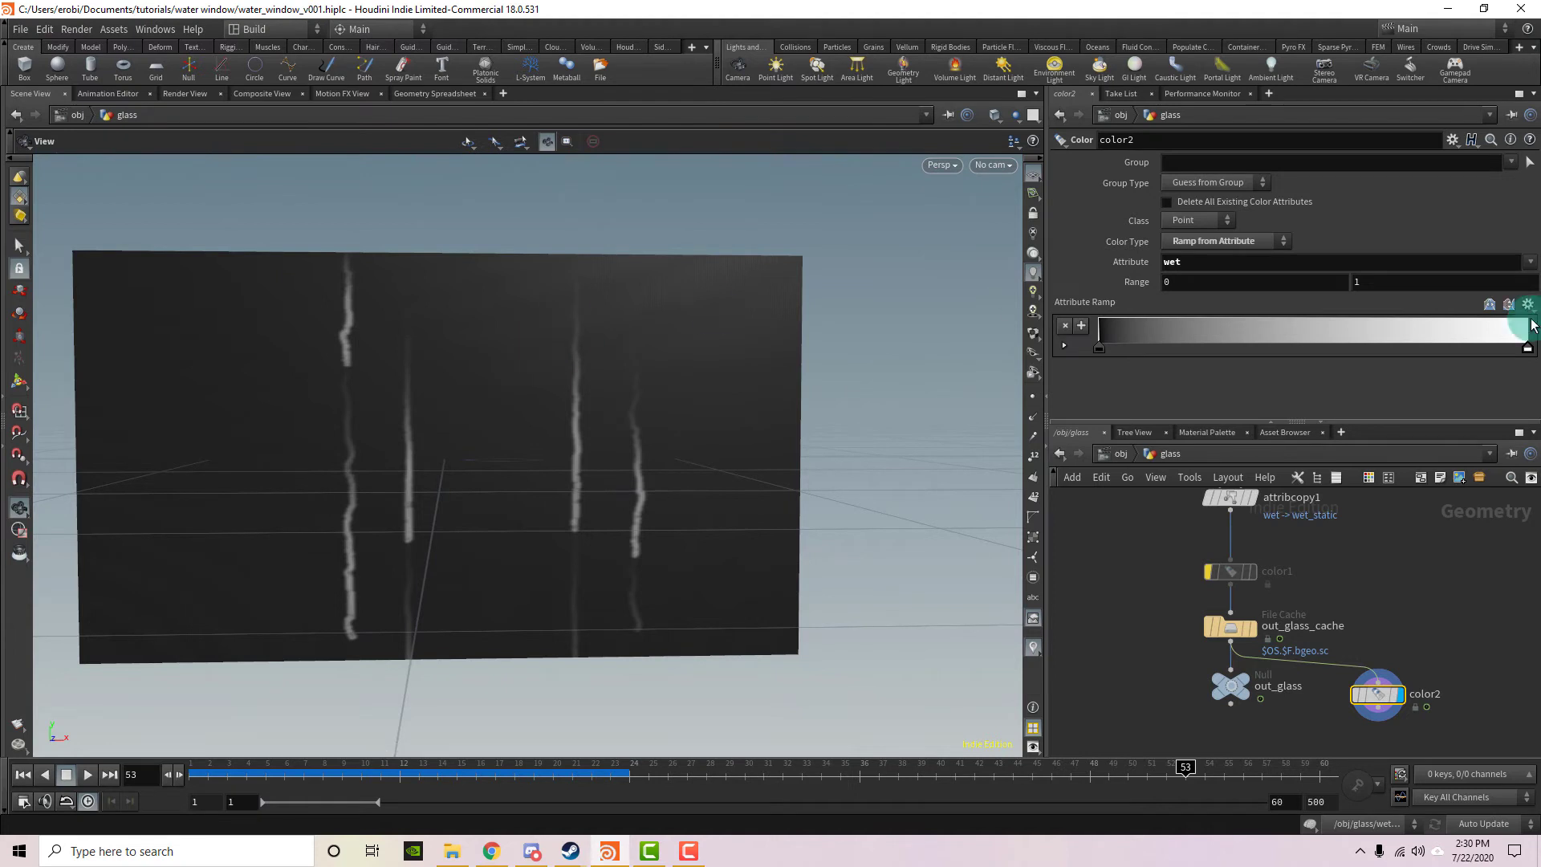
Switch the color ramp's attribute to wet_static and inspect the static drop pattern on the glass up close.
{"action": "left_click", "coordinate": [1530, 262]}
{"action": "left_click", "coordinate": [1499, 343]}
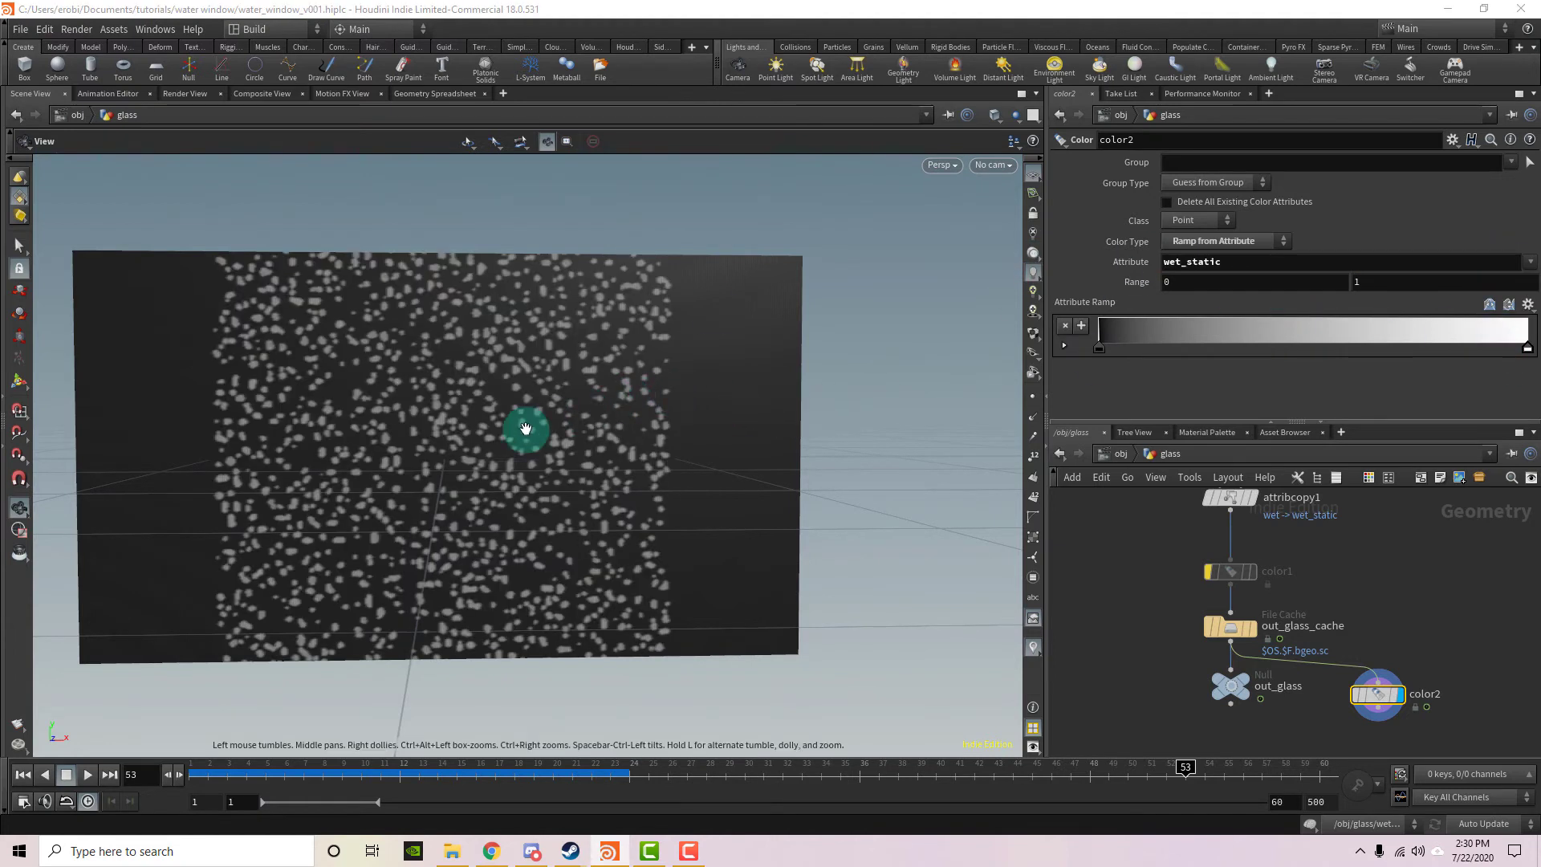
{"action": "scroll", "coordinate": [614, 329], "scroll_direction": "up", "scroll_amount": 5}
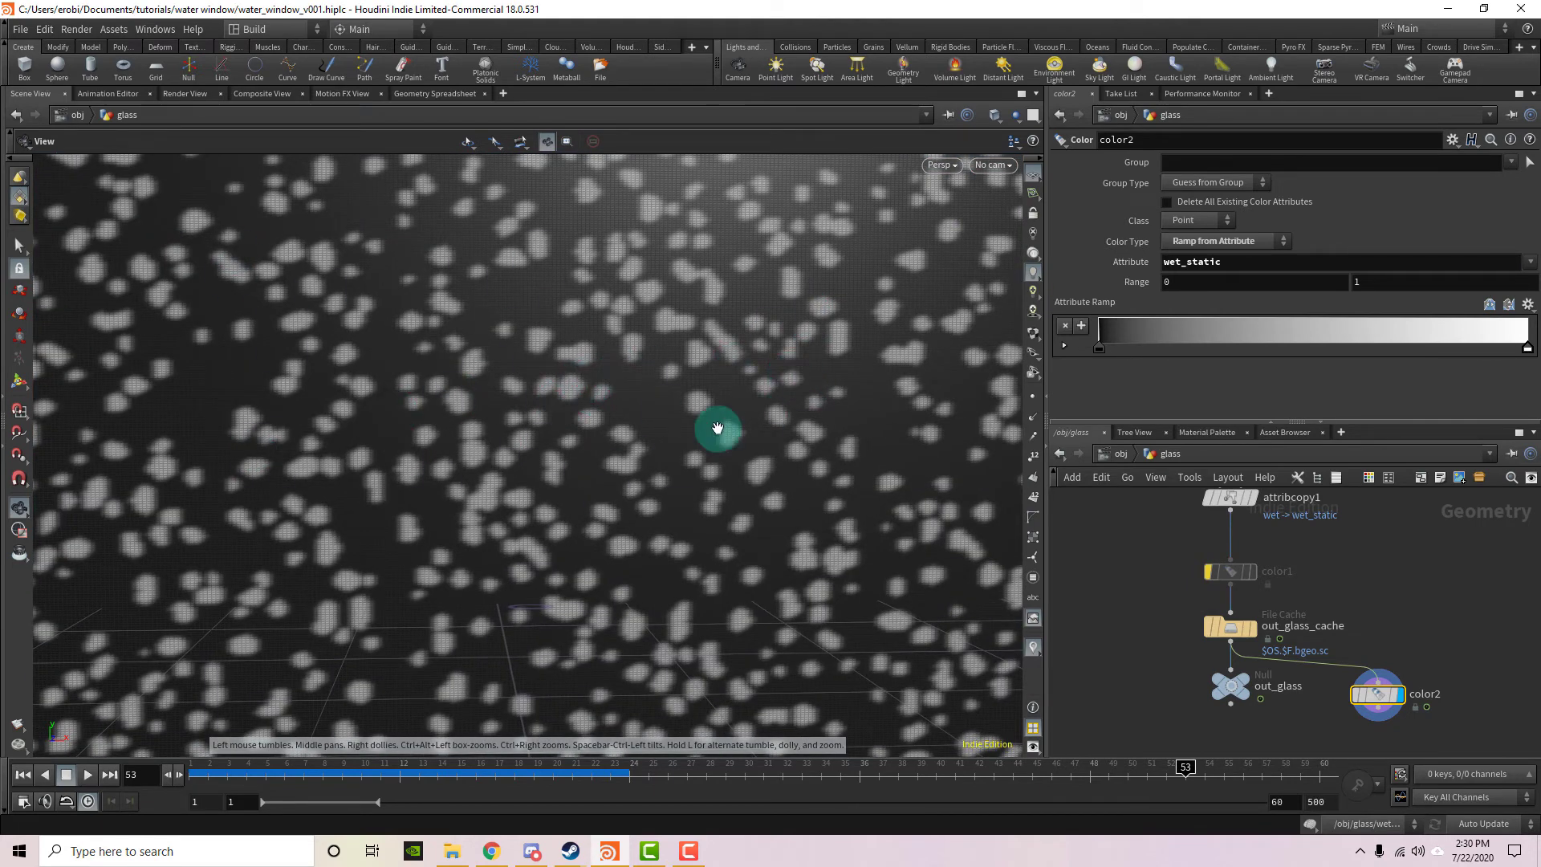
{"action": "scroll", "coordinate": [303, 471], "scroll_direction": "down", "scroll_amount": 6}
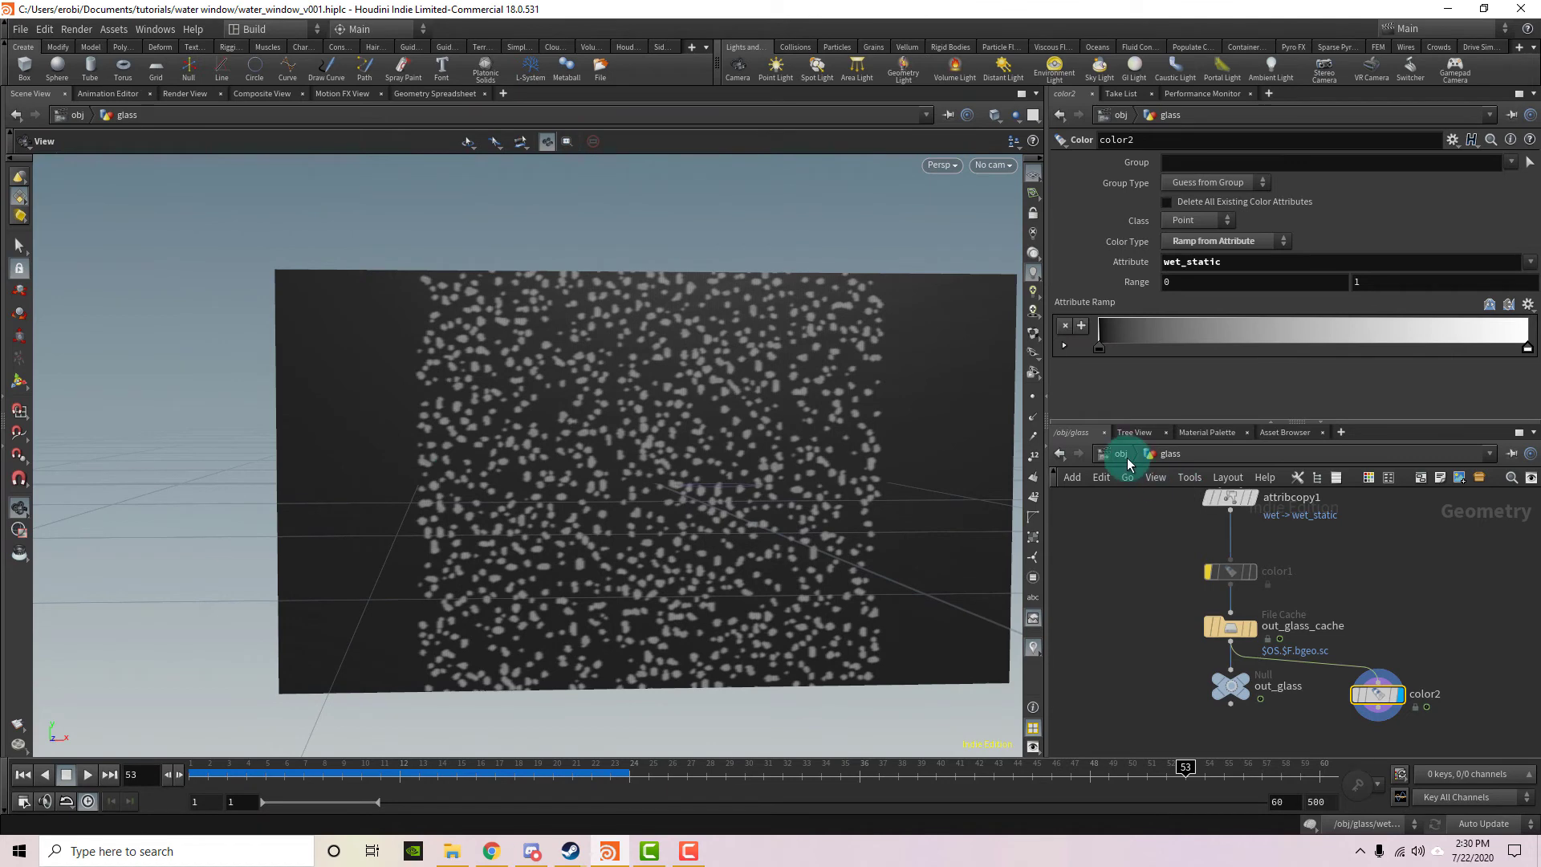
Go to the mat network and check the attribute name that the bind1 node reads.
{"action": "left_click", "coordinate": [1122, 454]}
{"action": "left_click", "coordinate": [1170, 483]}
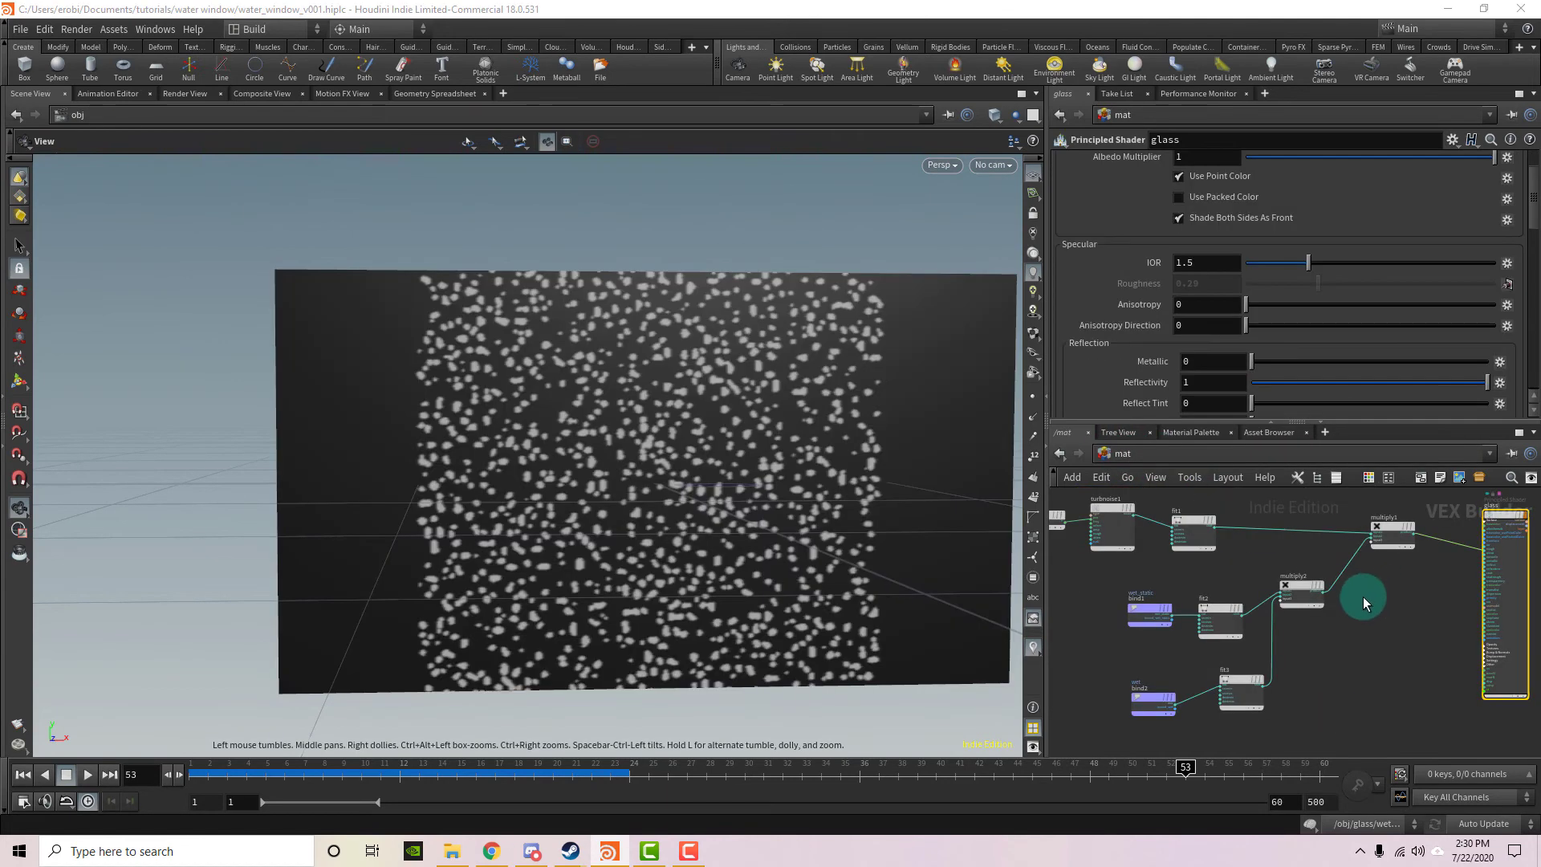
{"action": "scroll", "coordinate": [1225, 599], "scroll_direction": "up", "scroll_amount": 3}
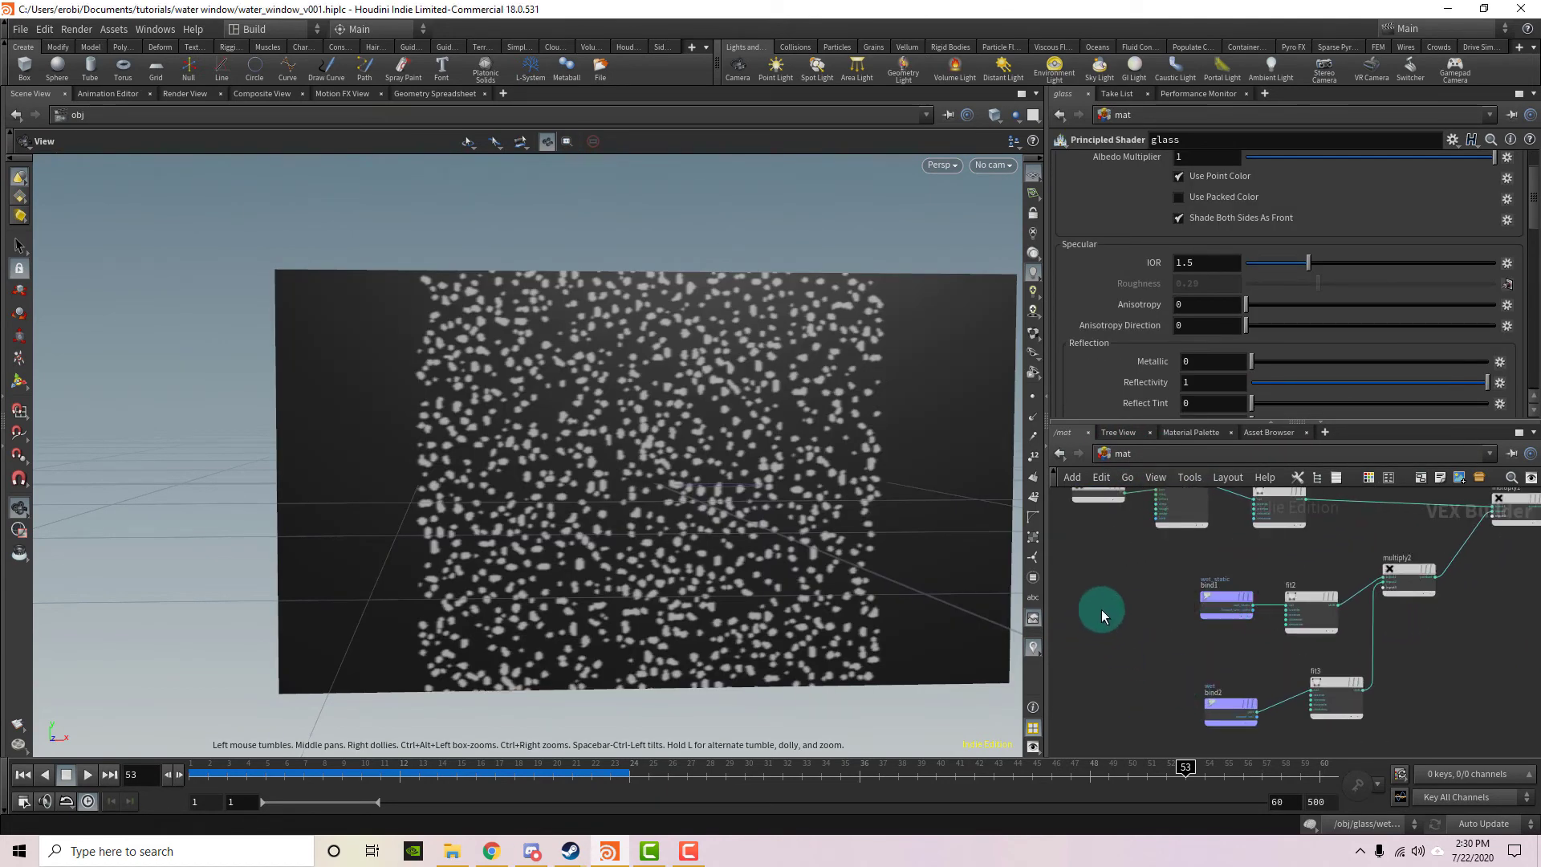
{"action": "left_click_drag", "start_coordinate": [1170, 573], "coordinate": [1249, 722]}
{"action": "left_click", "coordinate": [1224, 598]}
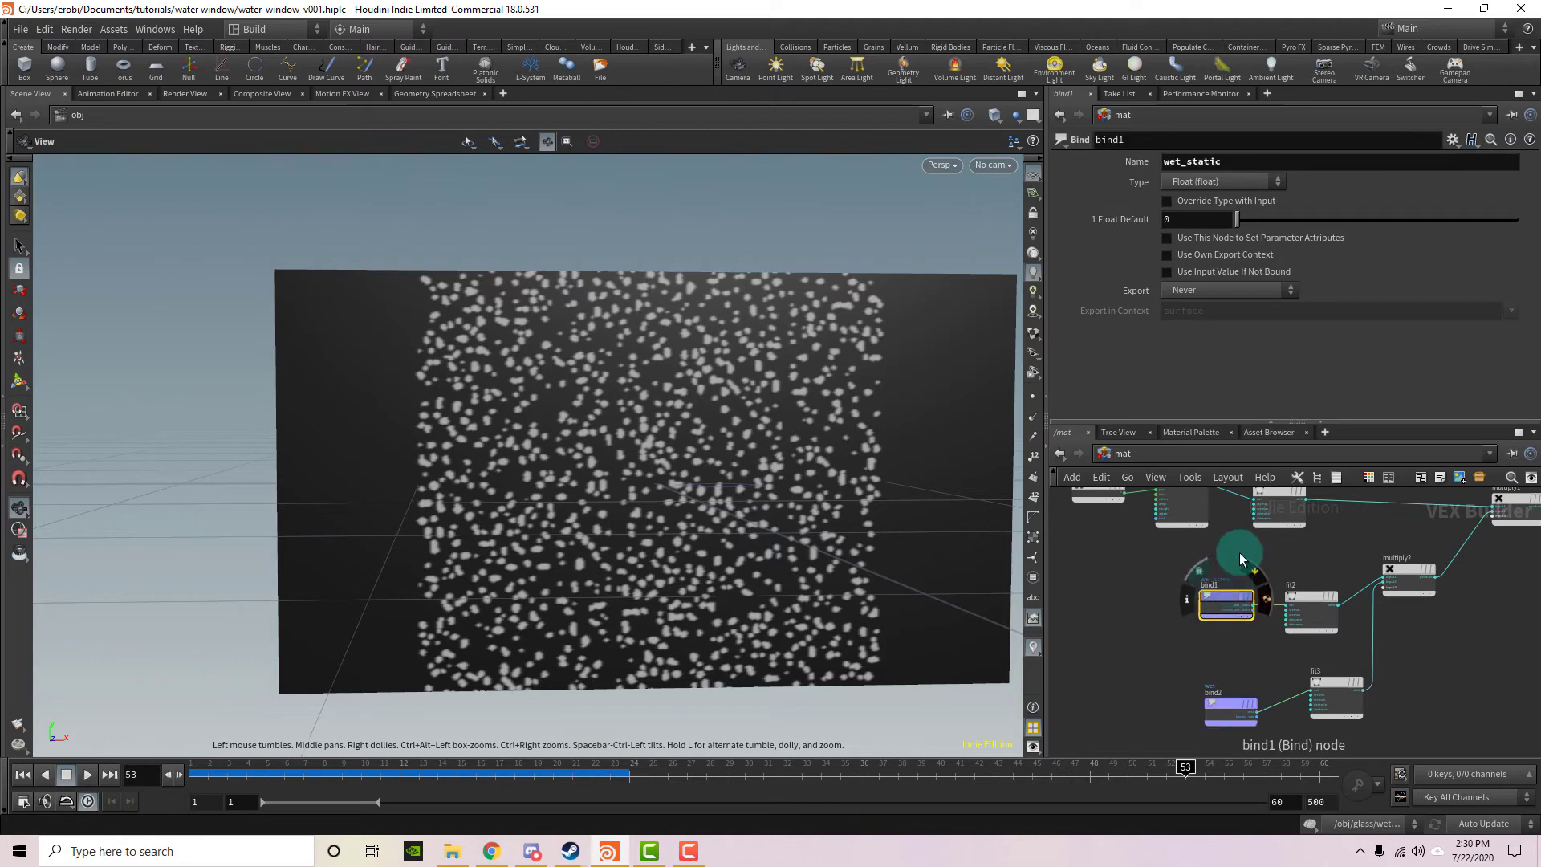
{"action": "left_click_drag", "start_coordinate": [1257, 164], "coordinate": [1184, 162]}
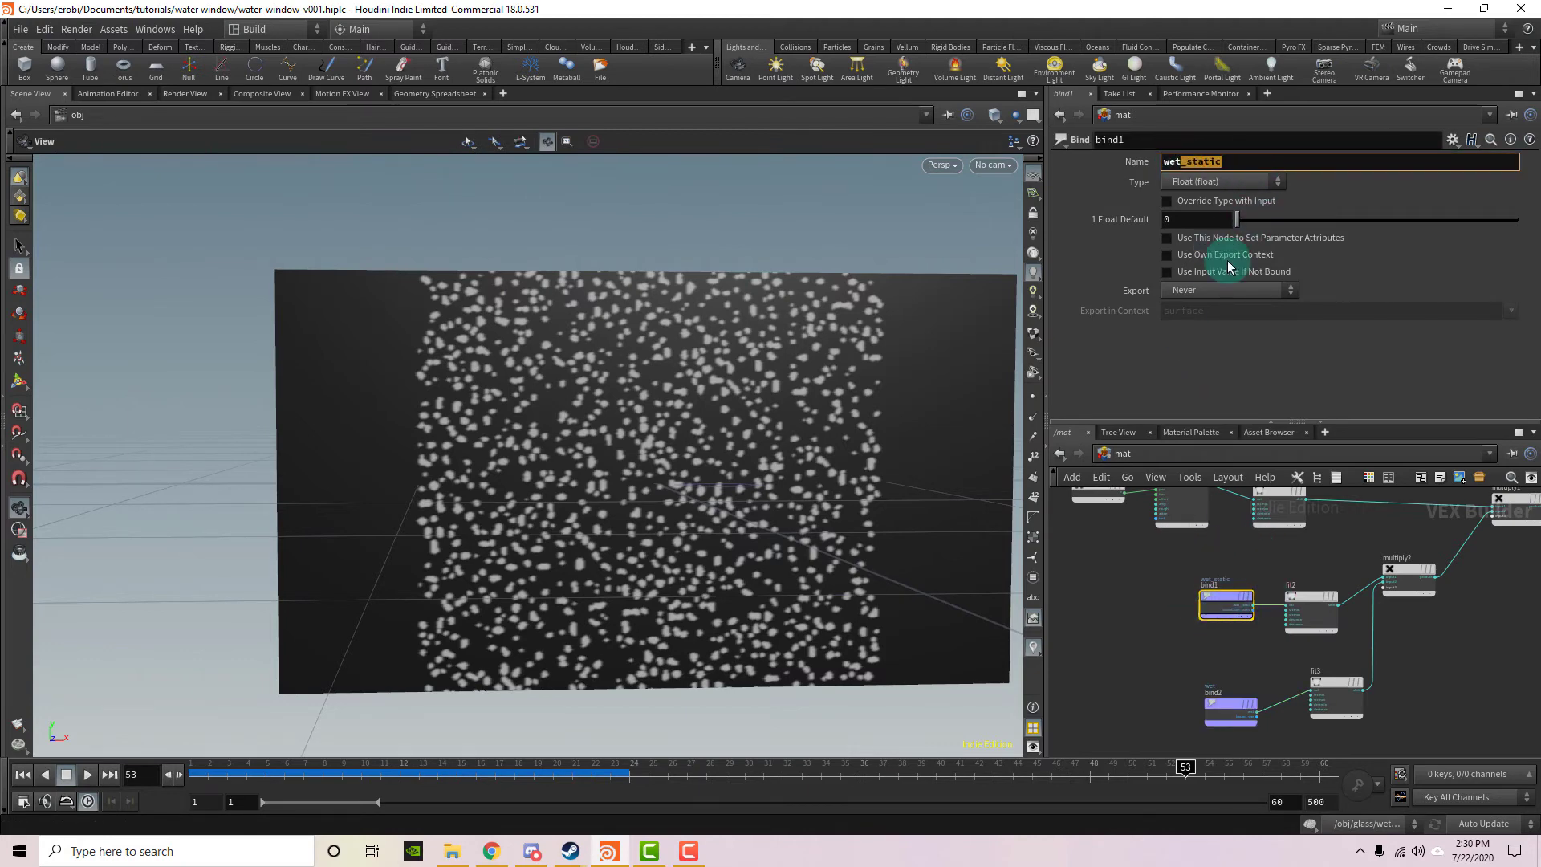
Select bind2 and trace how the two wet masks multiply with the noise and feed the glass shader.
{"action": "middle_click_drag", "start_coordinate": [1220, 666], "coordinate": [1186, 580]}
{"action": "left_click", "coordinate": [1181, 619]}
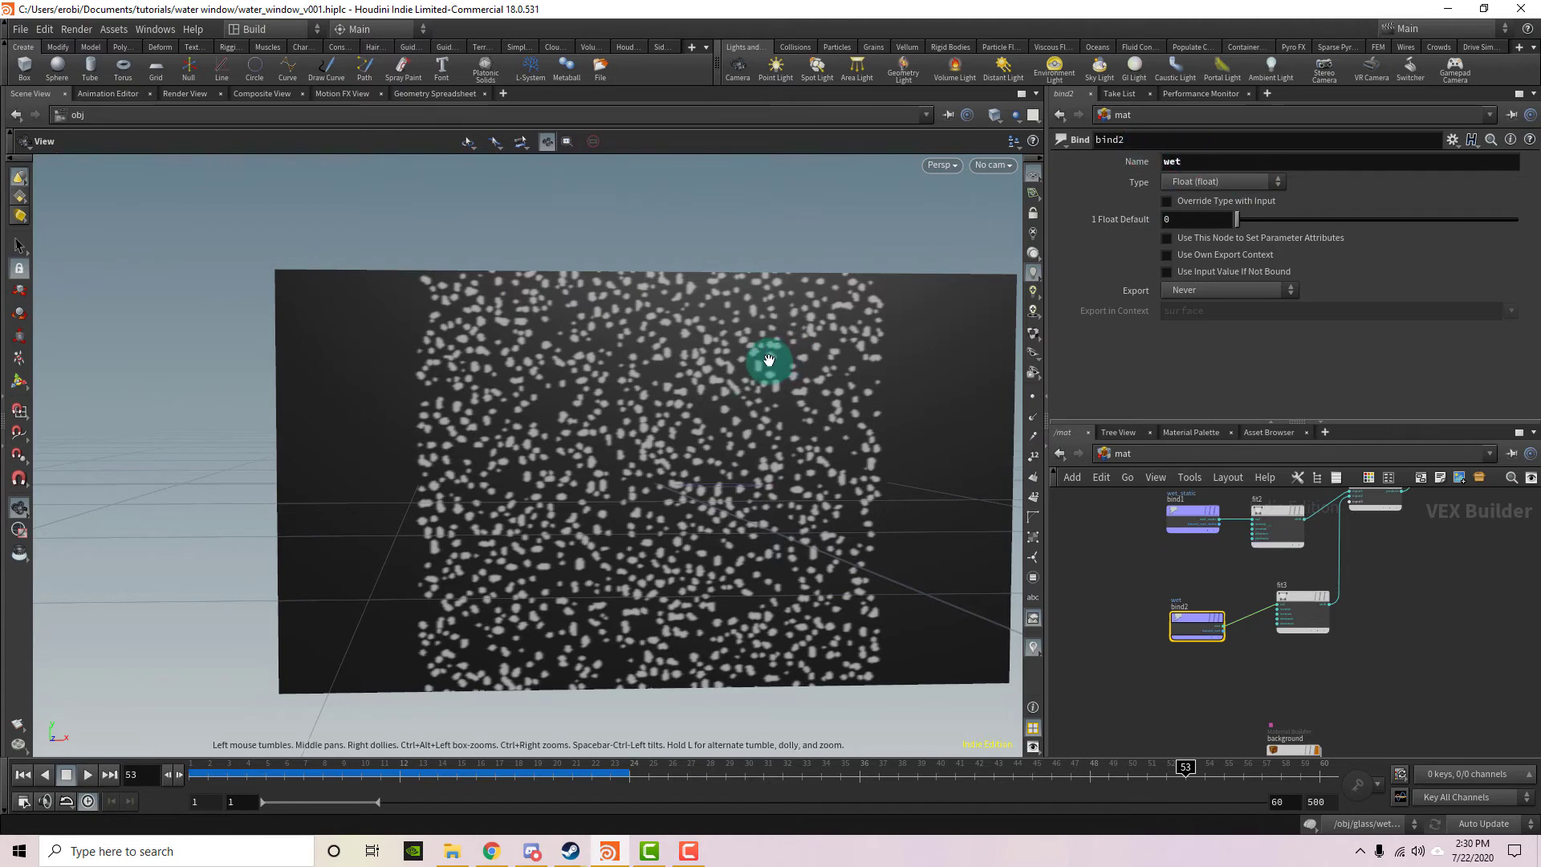
{"action": "scroll", "coordinate": [1284, 657], "scroll_direction": "down", "scroll_amount": 5}
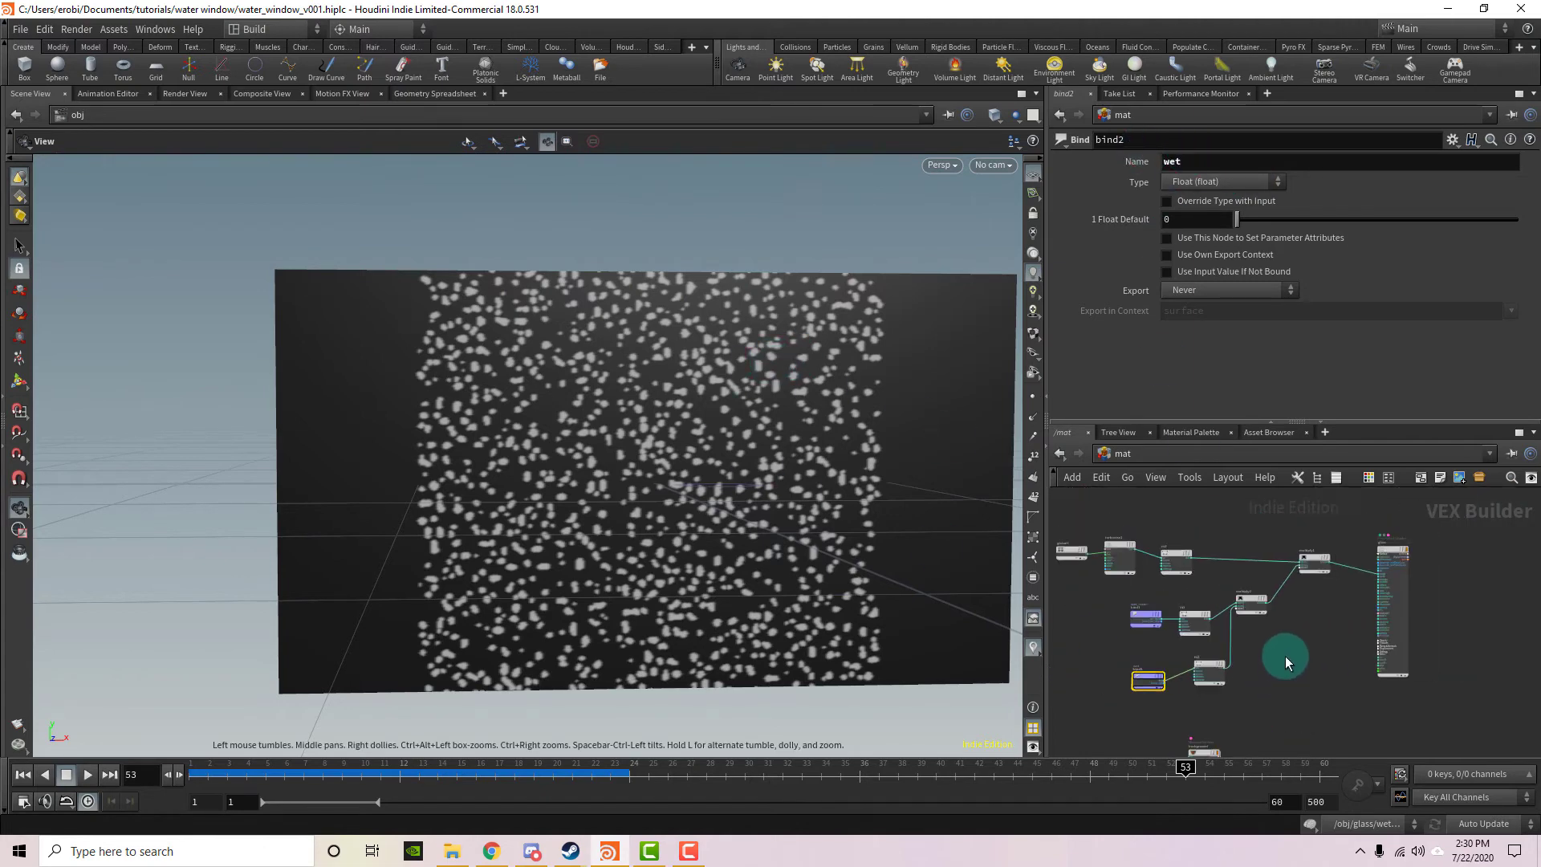
{"action": "scroll", "coordinate": [1108, 536], "scroll_direction": "up", "scroll_amount": 5}
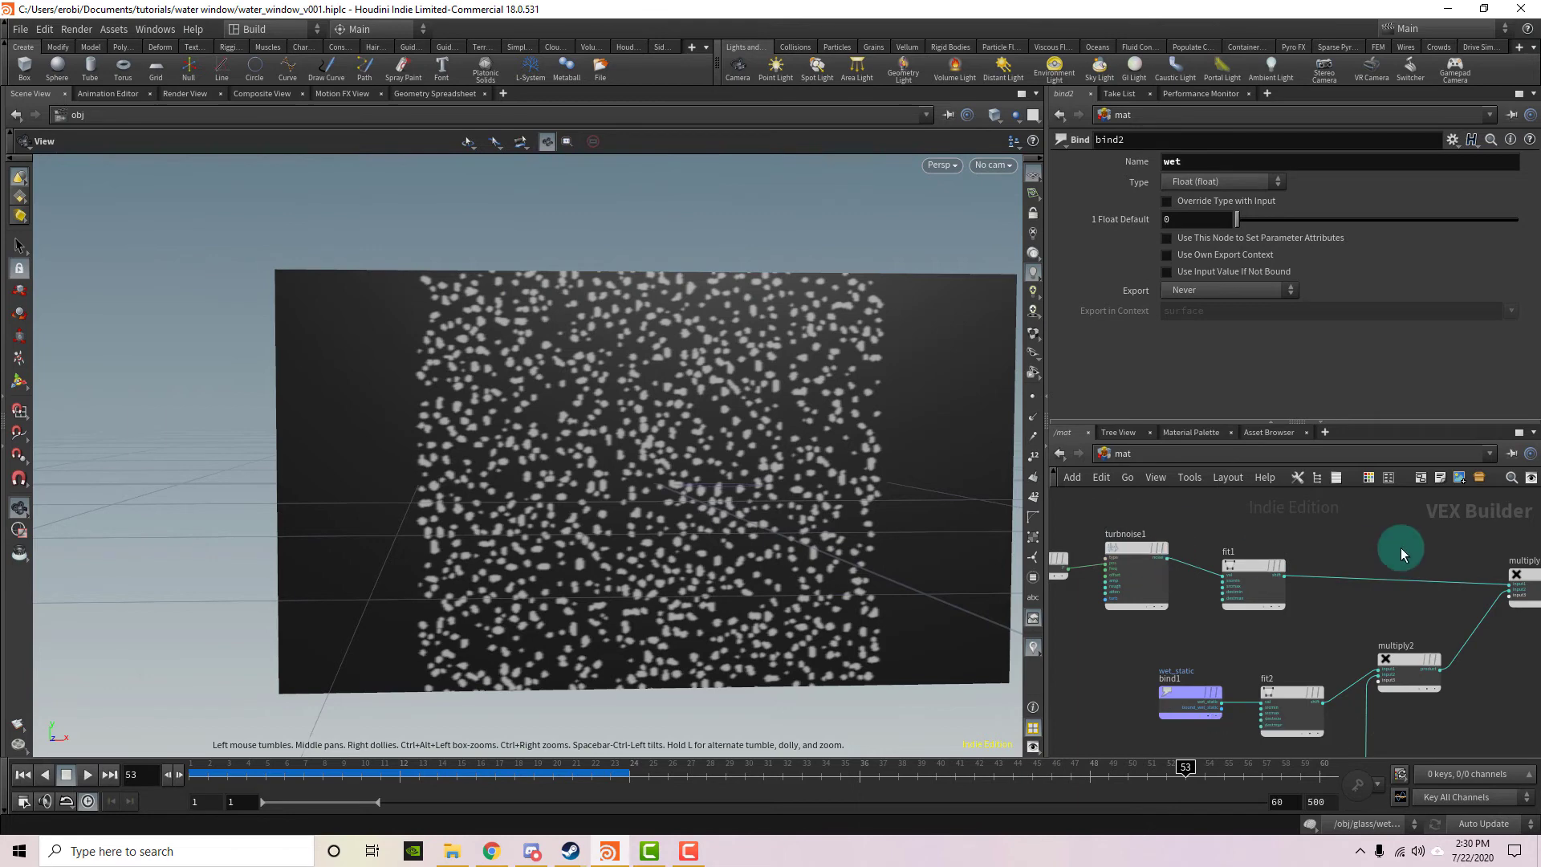
{"action": "middle_click_drag", "start_coordinate": [1477, 553], "coordinate": [1273, 578]}
Open the Render View and examine the drop trails and foggy areas in the droplet_render image.
{"action": "left_click", "coordinate": [186, 93]}
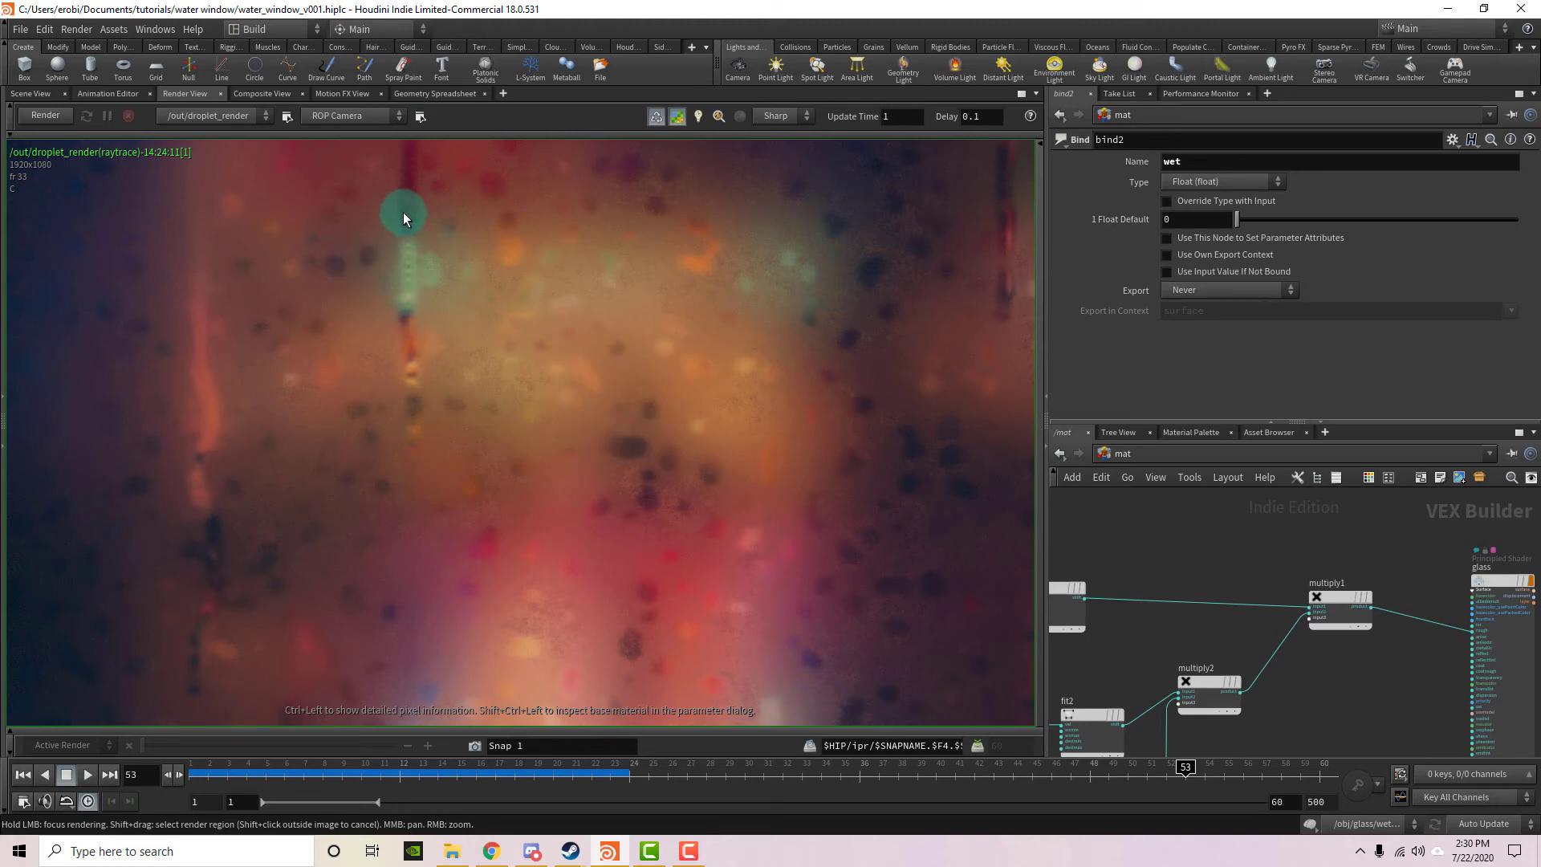
{"action": "mouse_move", "coordinate": [417, 211]}
{"action": "right_mouse_down"}
{"action": "mouse_move", "coordinate": [763, 244]}
{"action": "mouse_move", "coordinate": [801, 294]}
{"action": "right_mouse_up"}
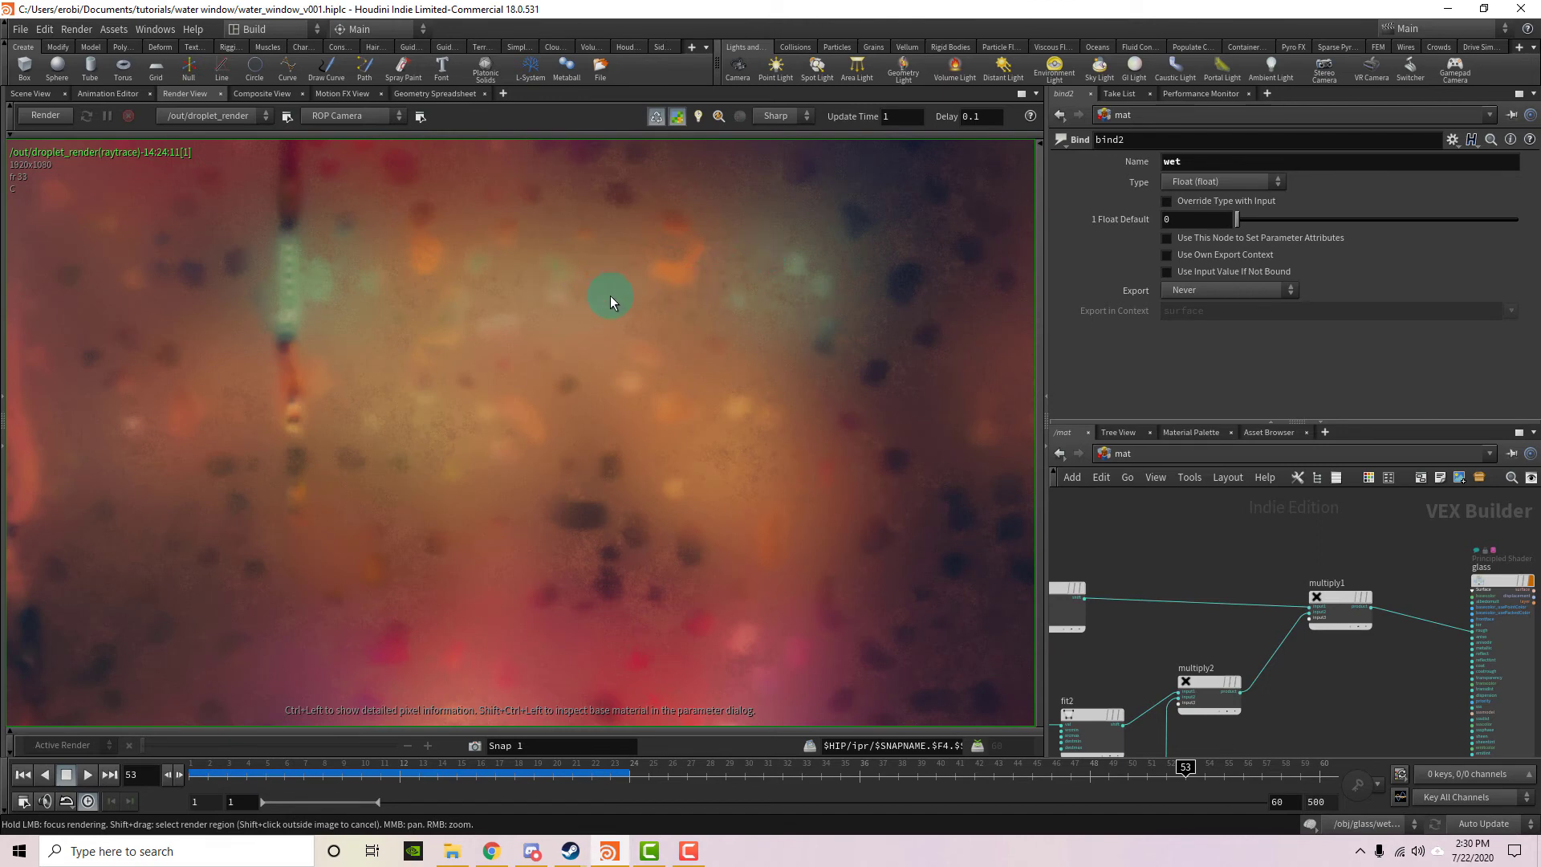
{"action": "mouse_move", "coordinate": [632, 299]}
{"action": "right_mouse_down"}
{"action": "mouse_move", "coordinate": [704, 273]}
{"action": "mouse_move", "coordinate": [797, 300]}
{"action": "right_mouse_up"}
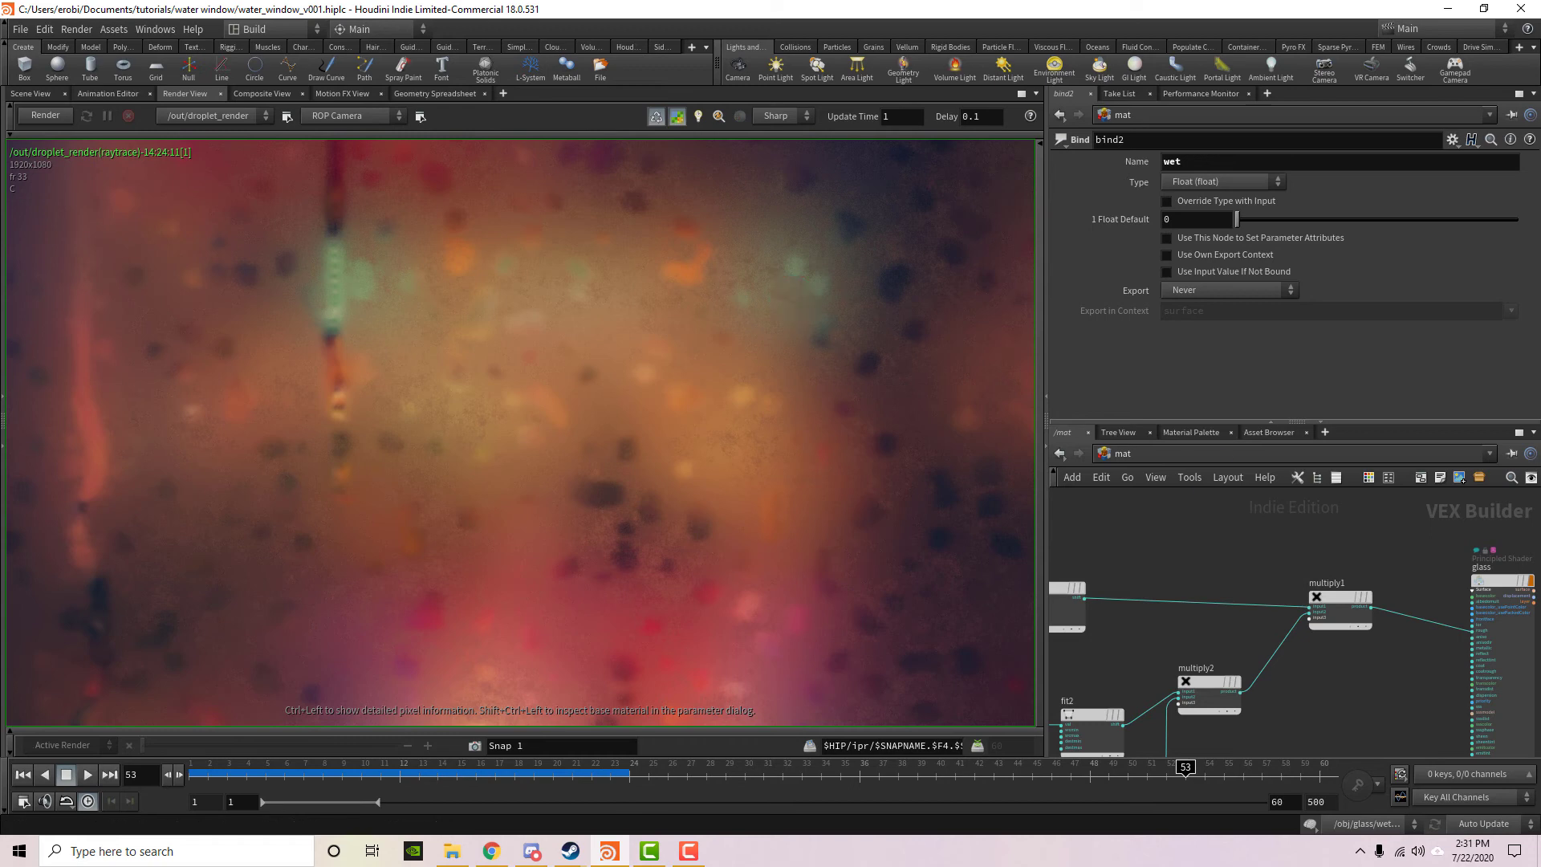
Go to the out network containing the droplet_render Mantra node and start a new render of frame 53.
{"action": "left_click", "coordinate": [1380, 724]}
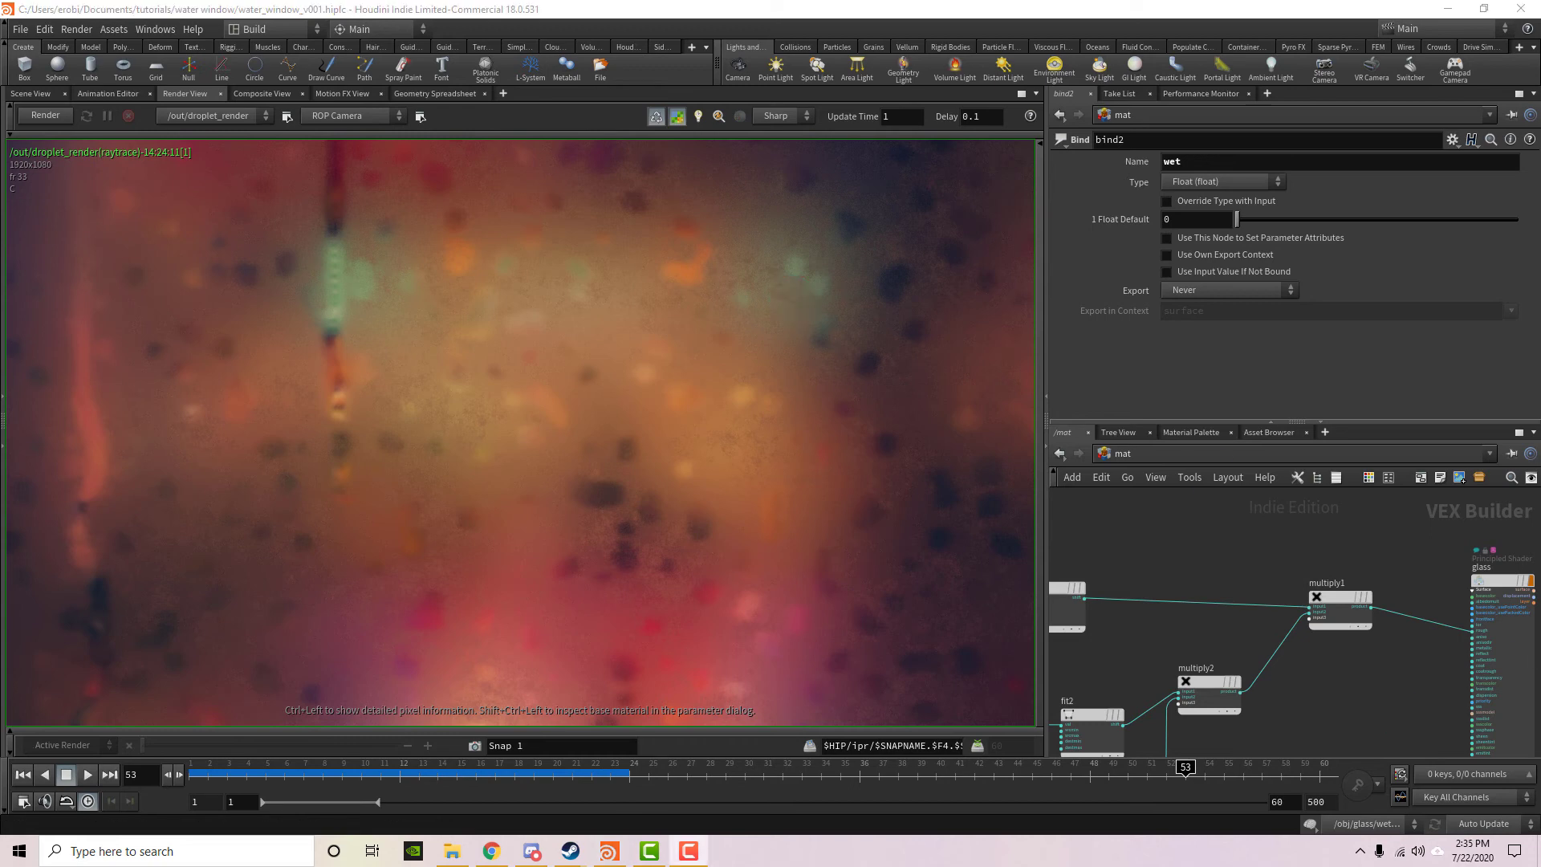
{"action": "left_click", "coordinate": [1200, 434]}
{"action": "left_click", "coordinate": [1183, 455]}
{"action": "left_click", "coordinate": [1227, 546]}
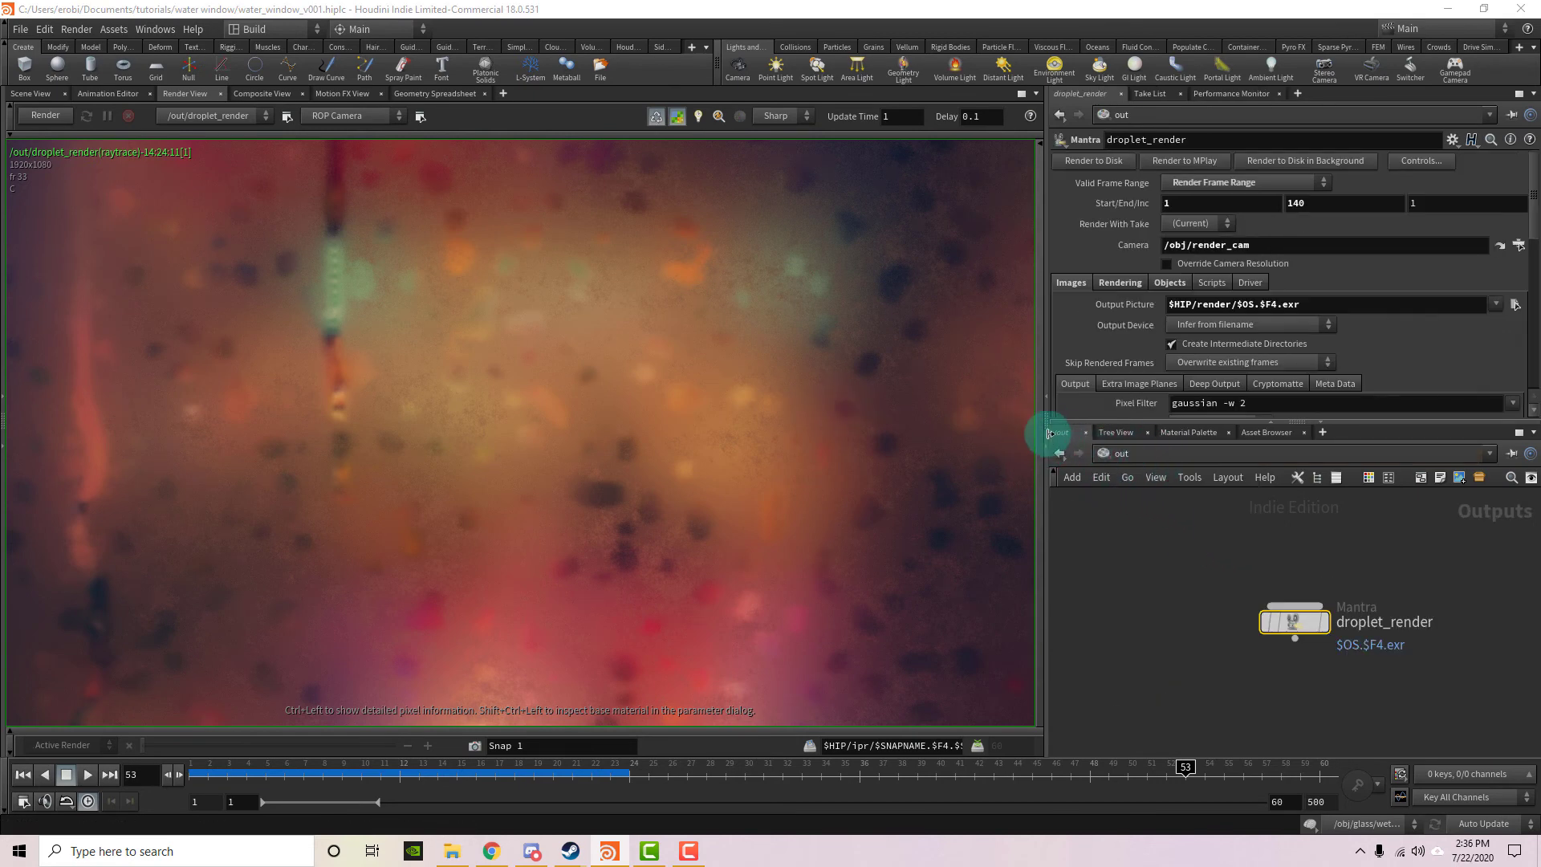
{"action": "left_click", "coordinate": [1149, 457]}
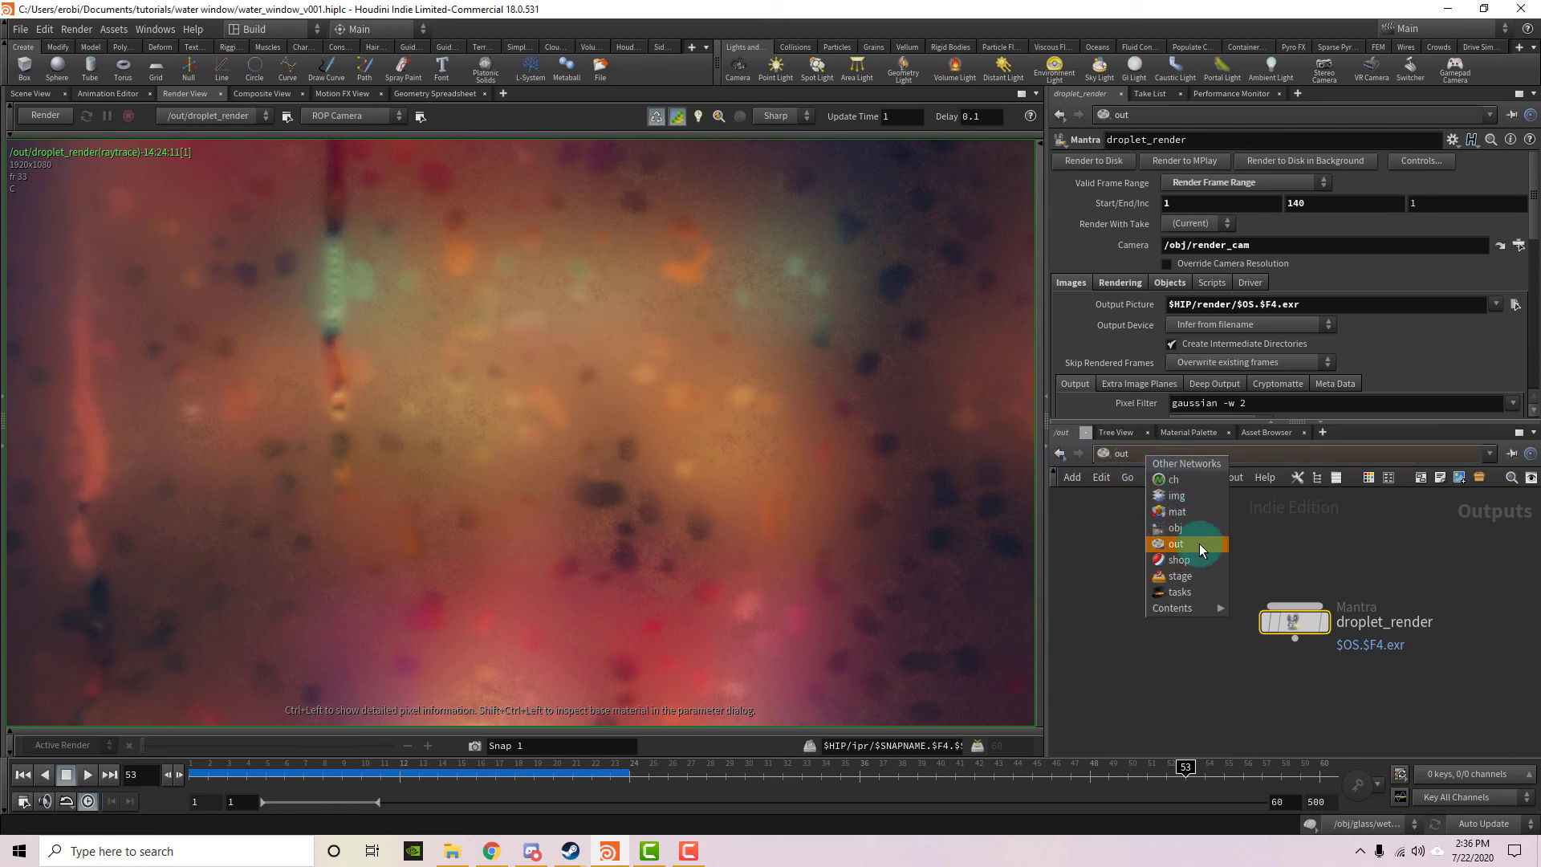
{"action": "left_click", "coordinate": [41, 114]}
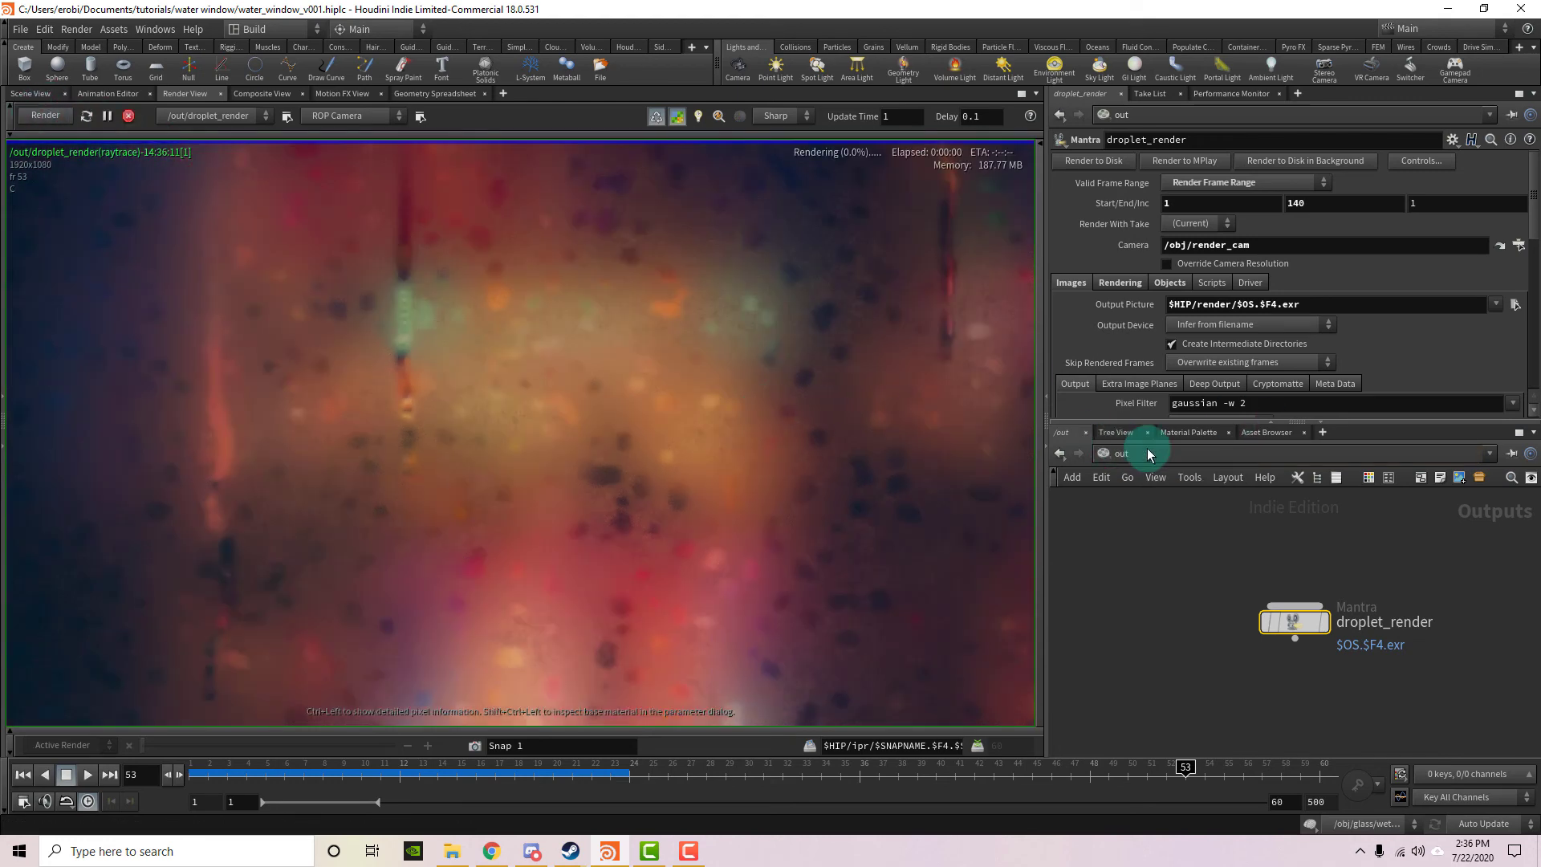
Turn on Headlight Creation in droplet_render's object settings to compare its effect on the render, and turn it back off.
{"action": "left_click", "coordinate": [1148, 451]}
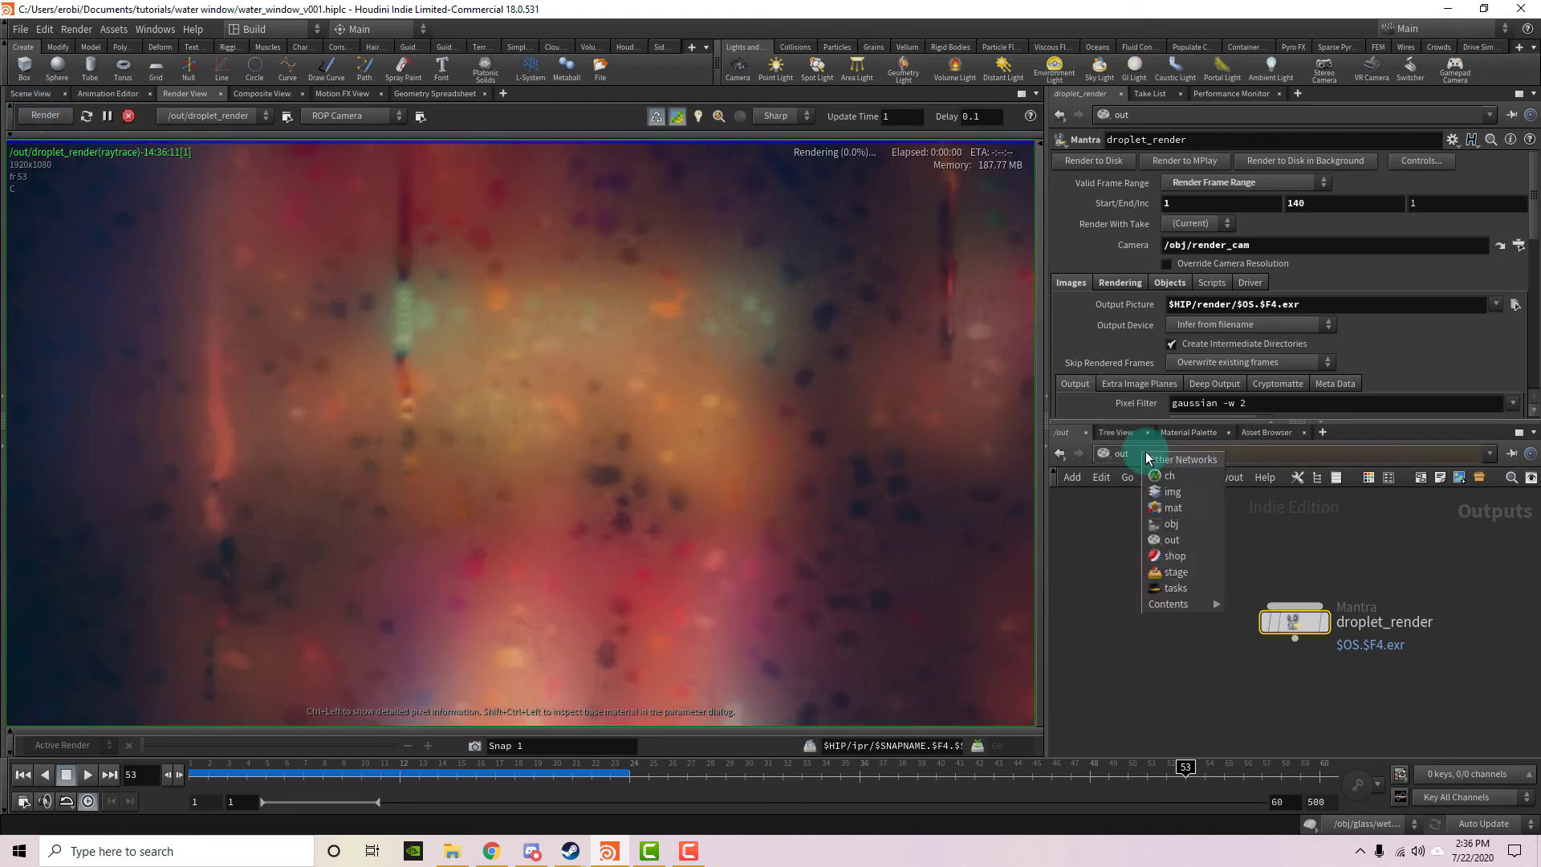
{"action": "left_click", "coordinate": [1189, 537]}
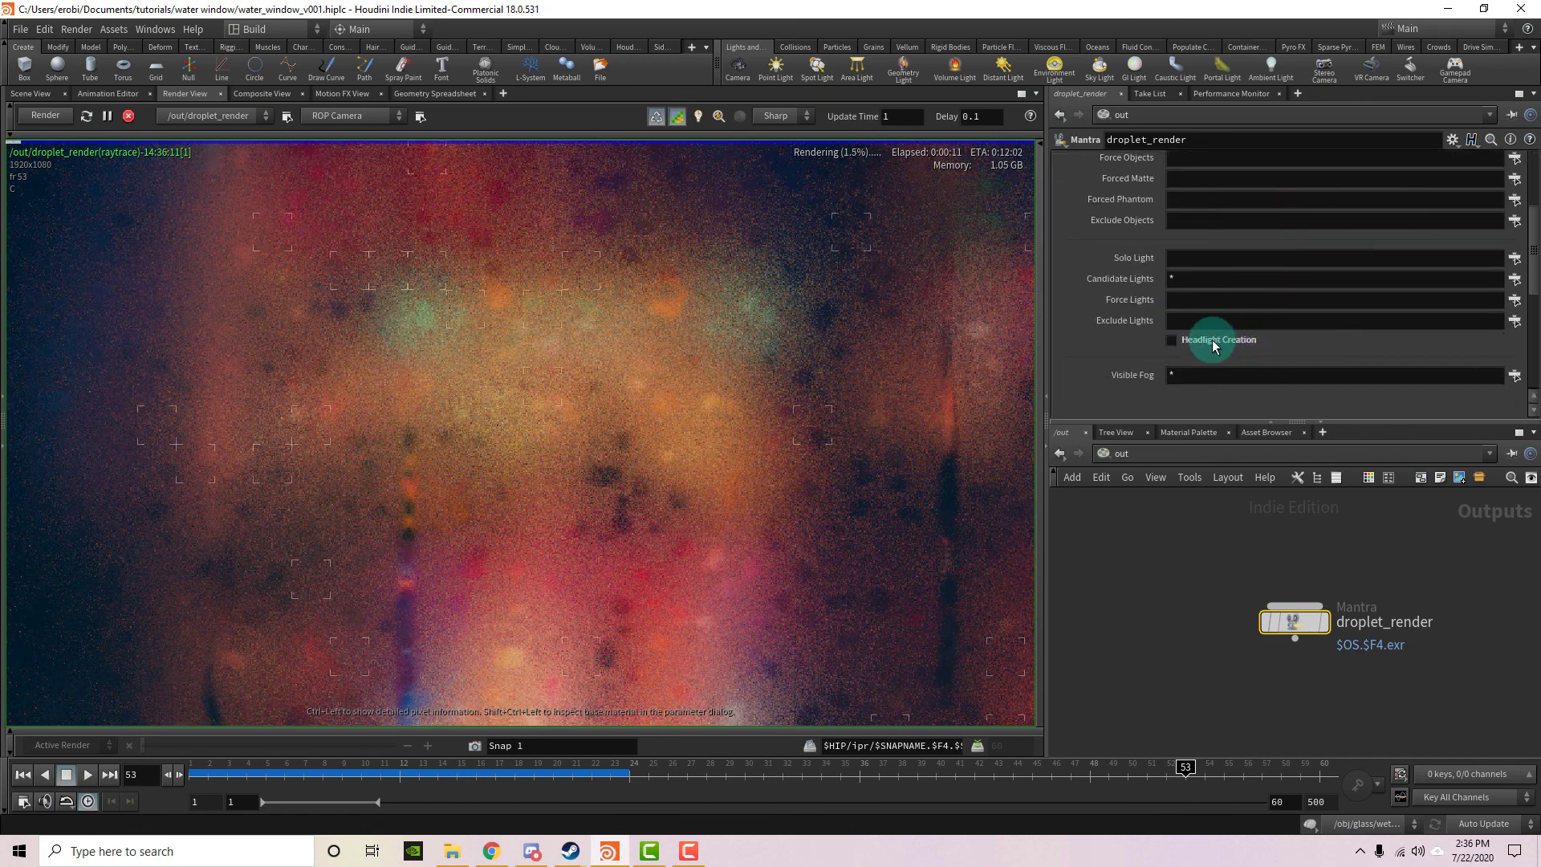
{"action": "left_click", "coordinate": [1214, 345]}
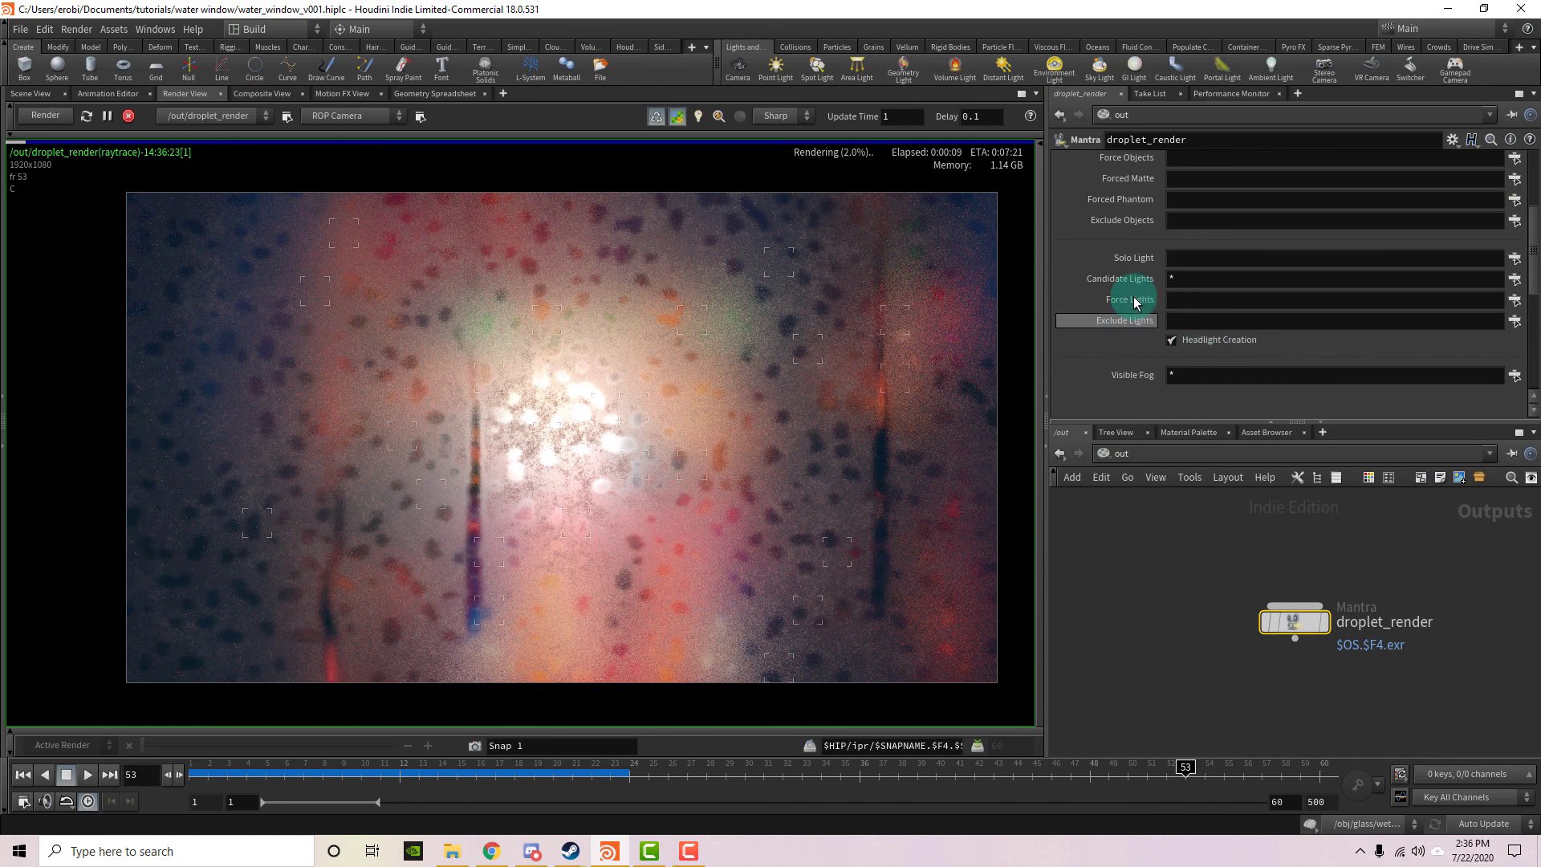
{"action": "left_click", "coordinate": [1205, 343]}
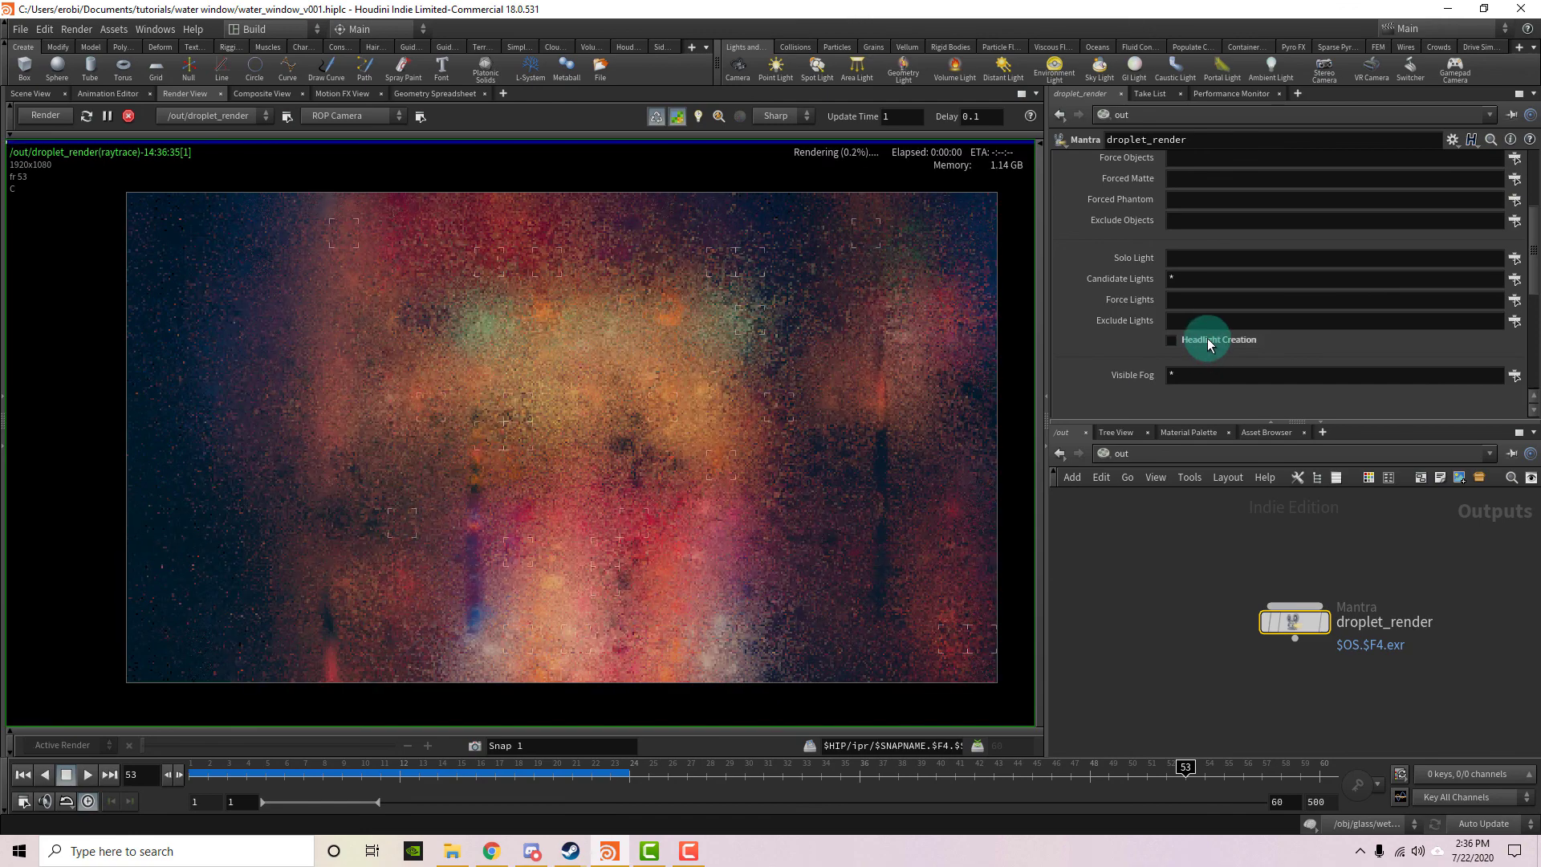